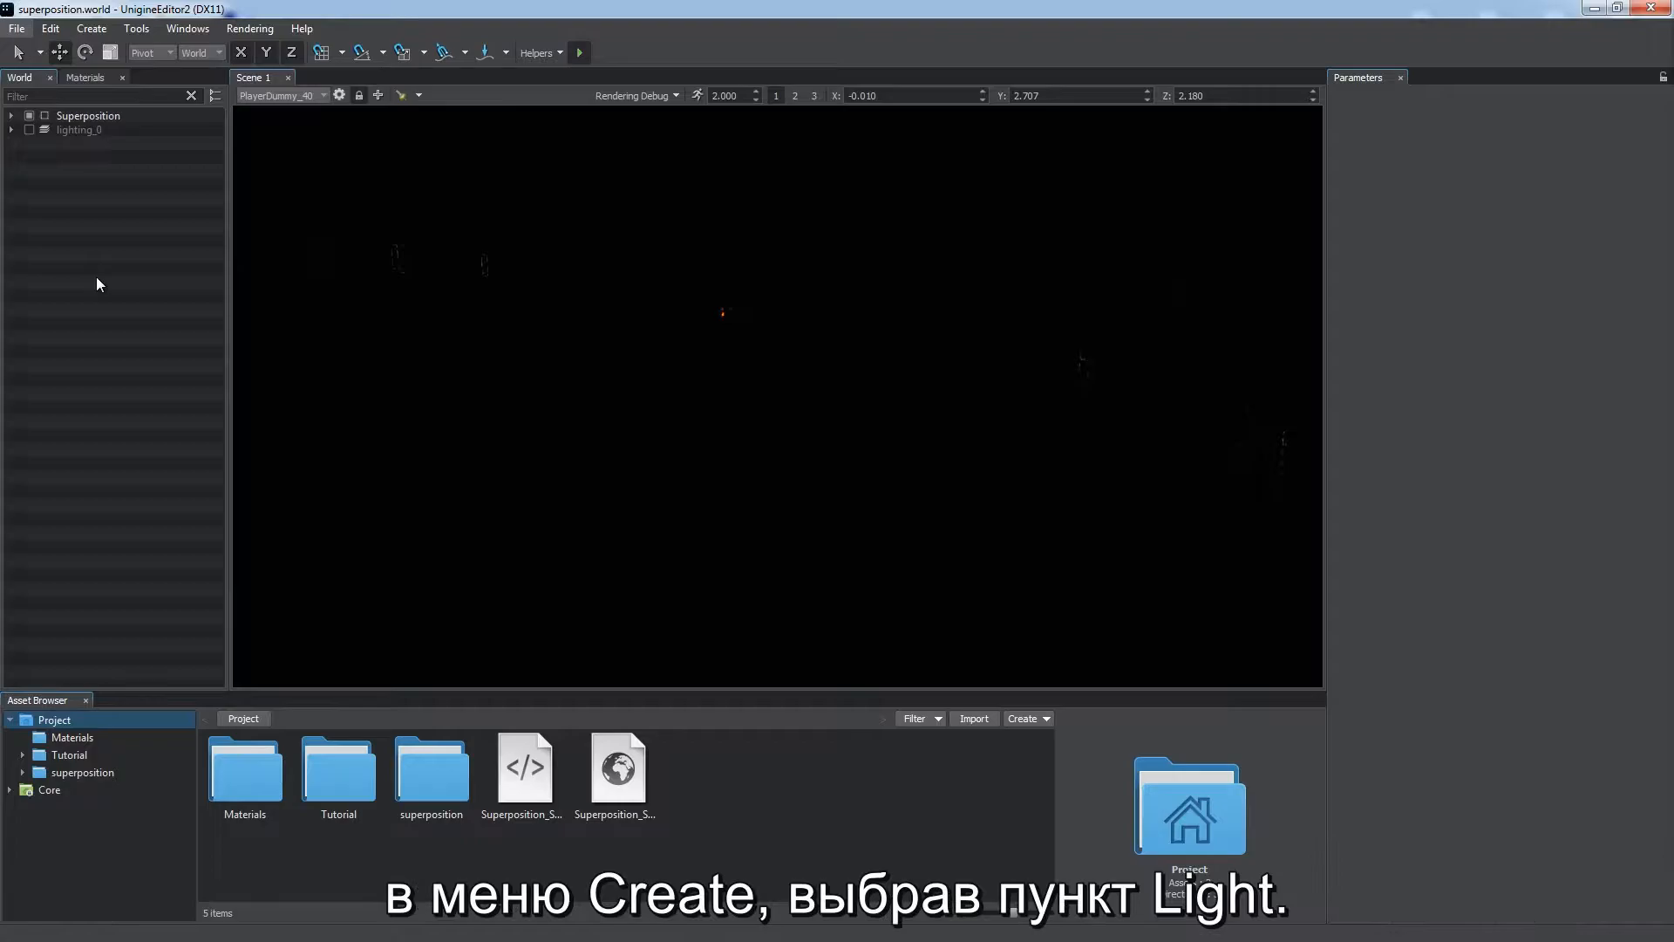
Create an omni light and place it above the floor in front of the cylindrical machine
click(96, 29)
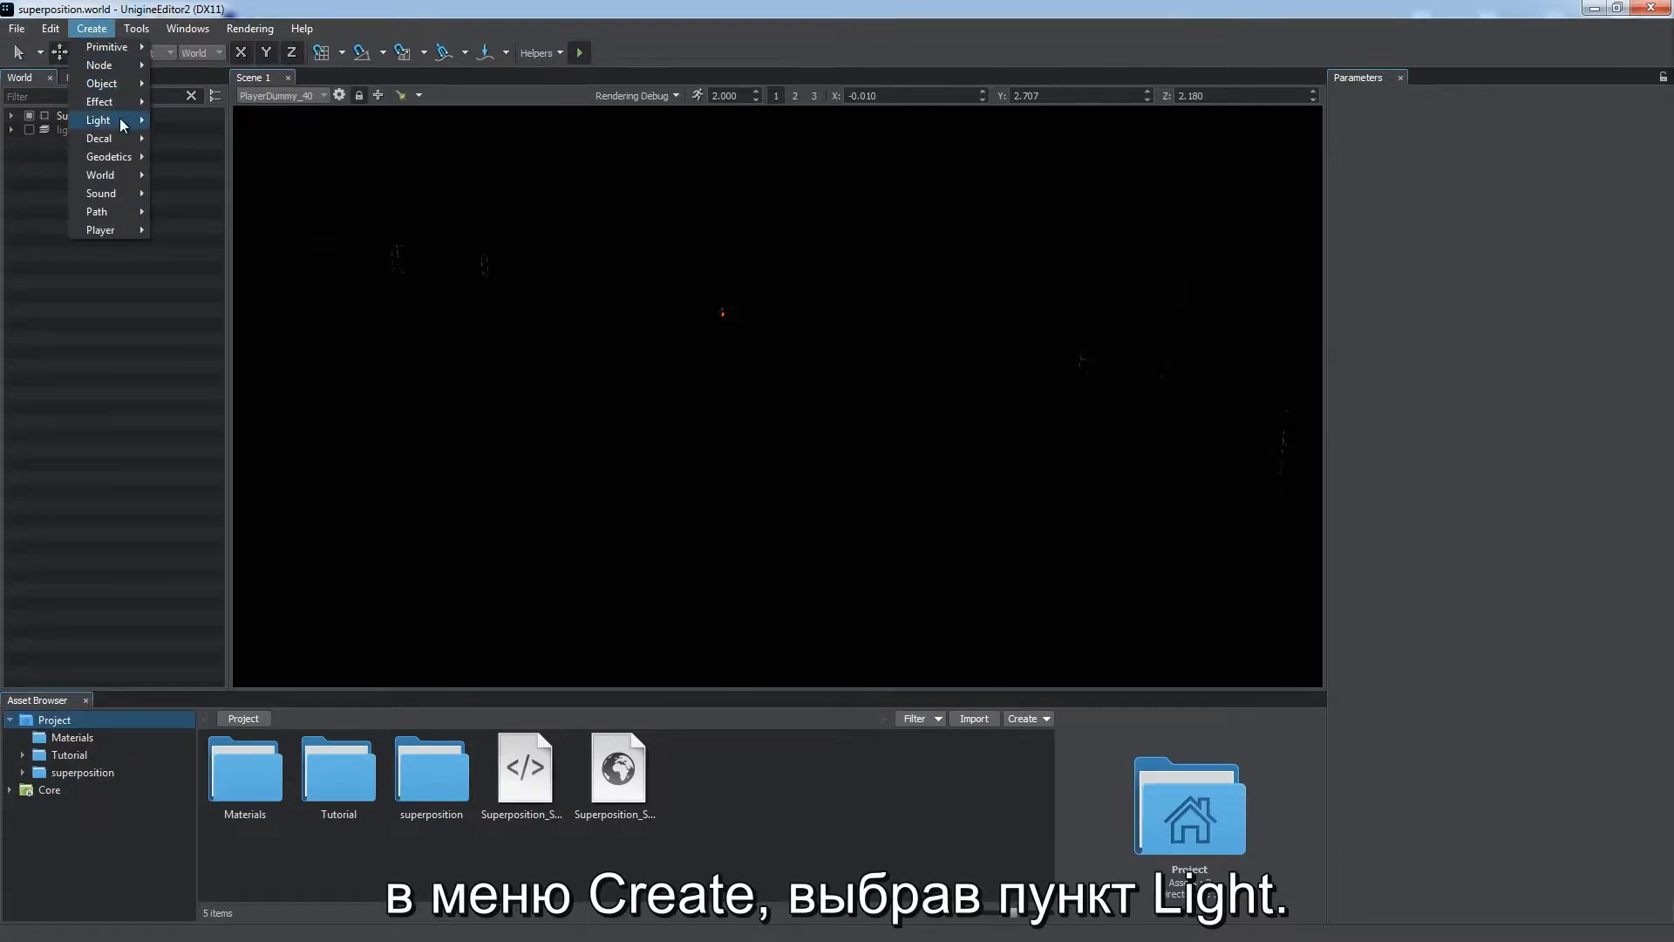
mouse_move(123, 126)
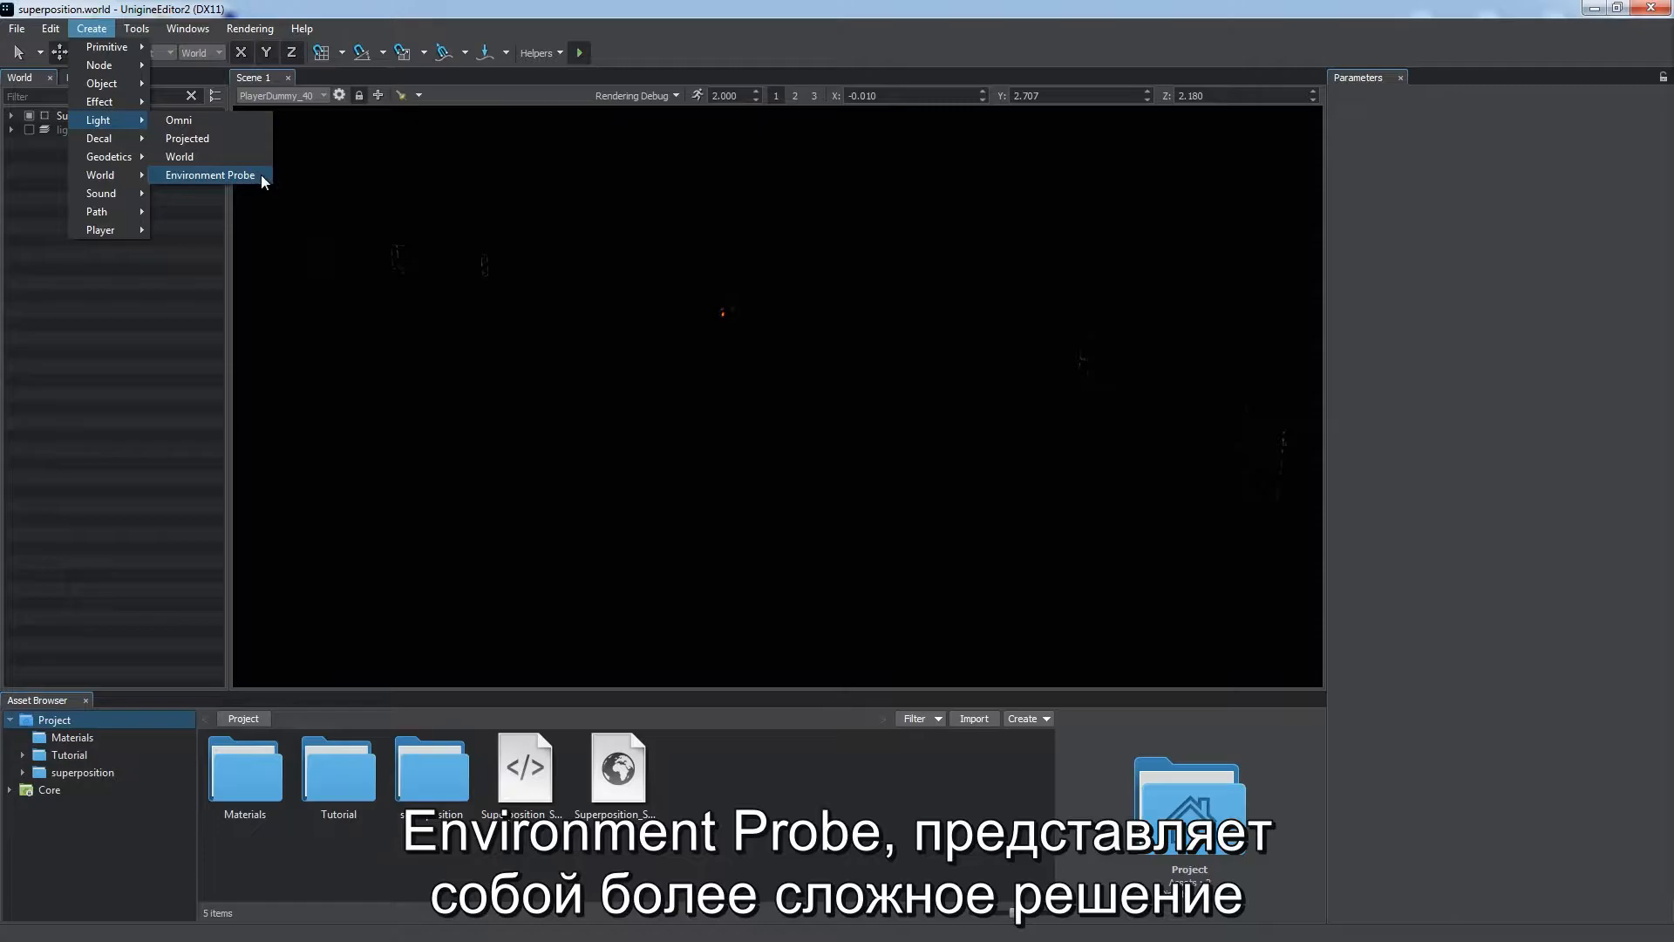
mouse_move(261, 176)
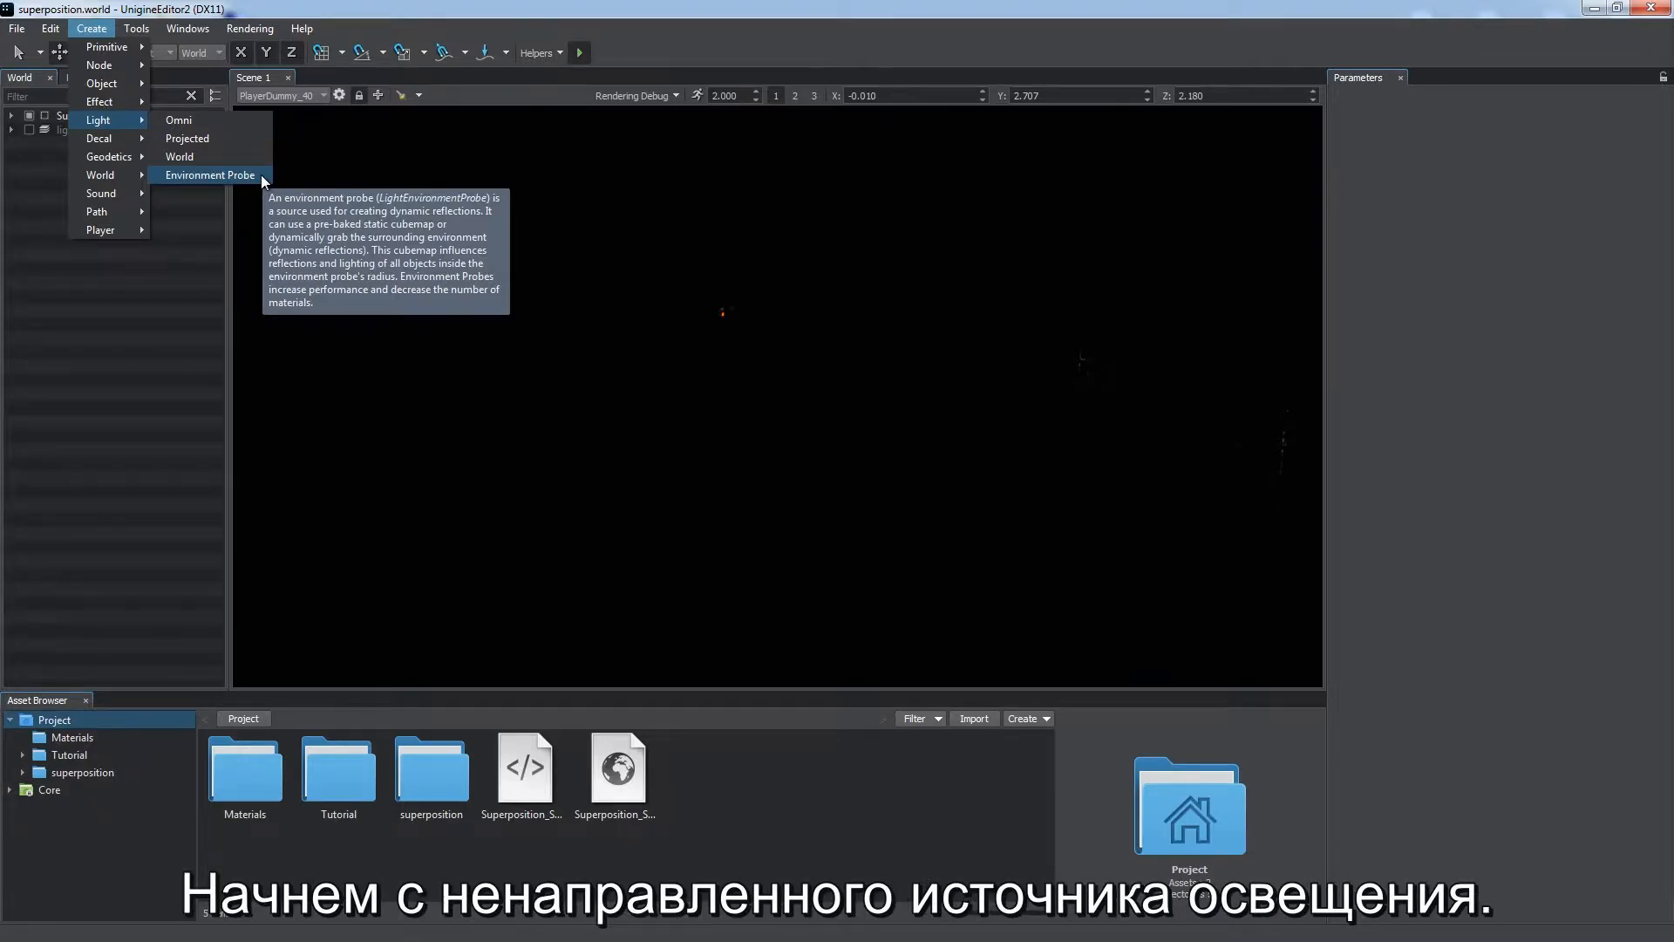
click(247, 119)
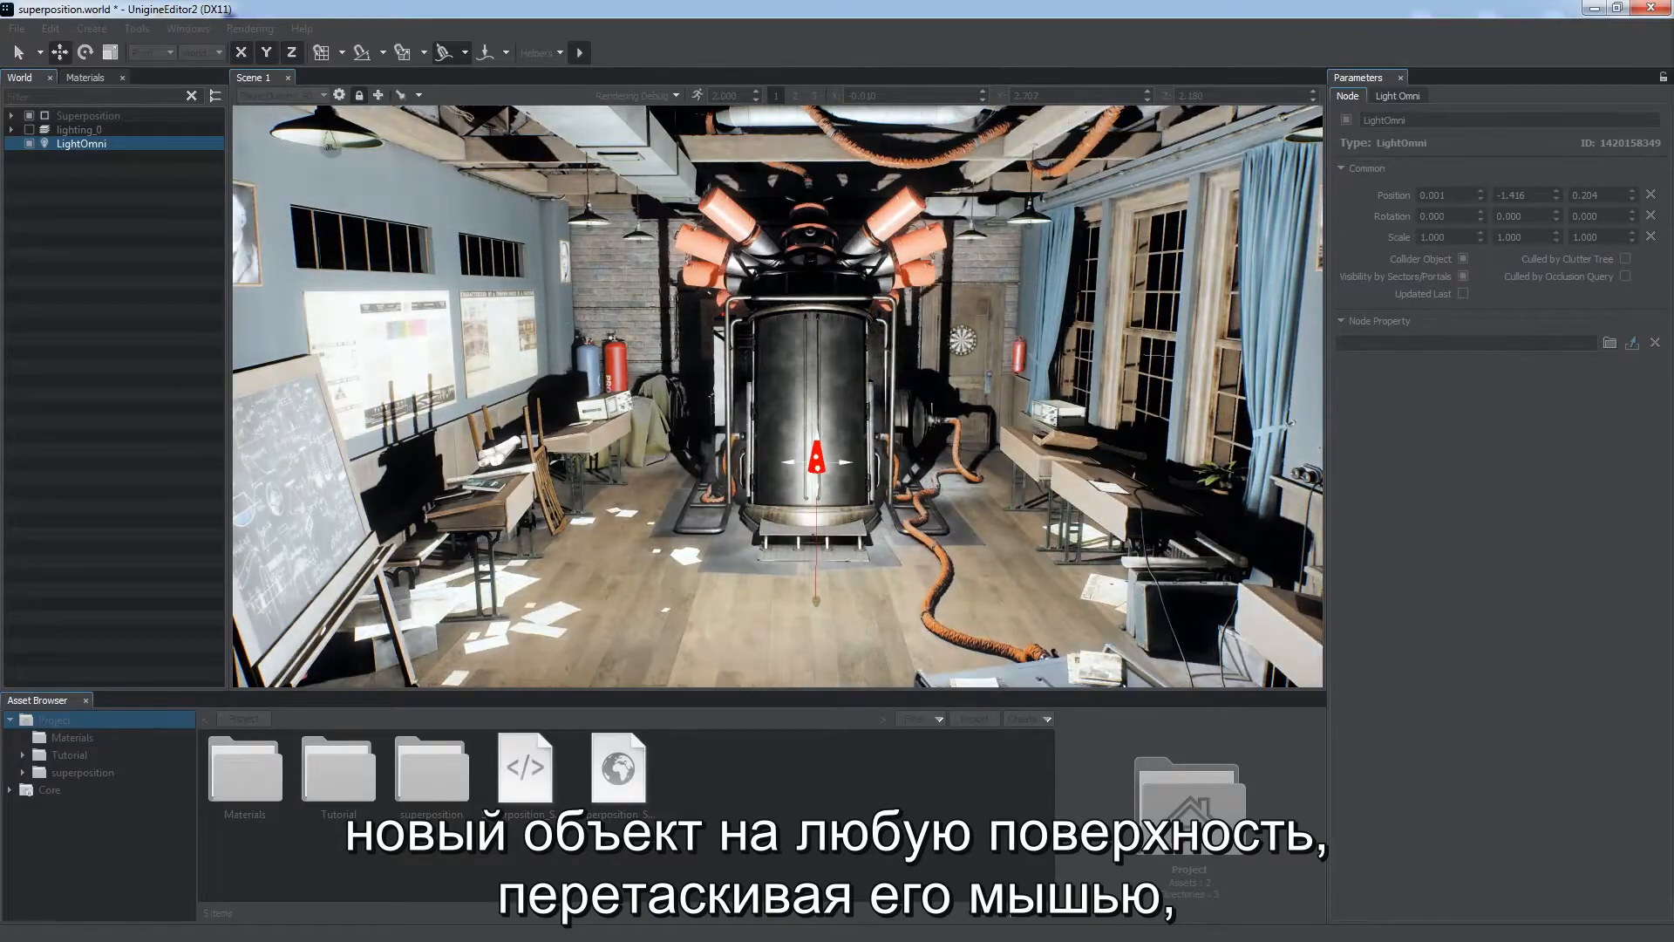
scroll(816, 600, up, 5)
scroll(816, 600, down, 5)
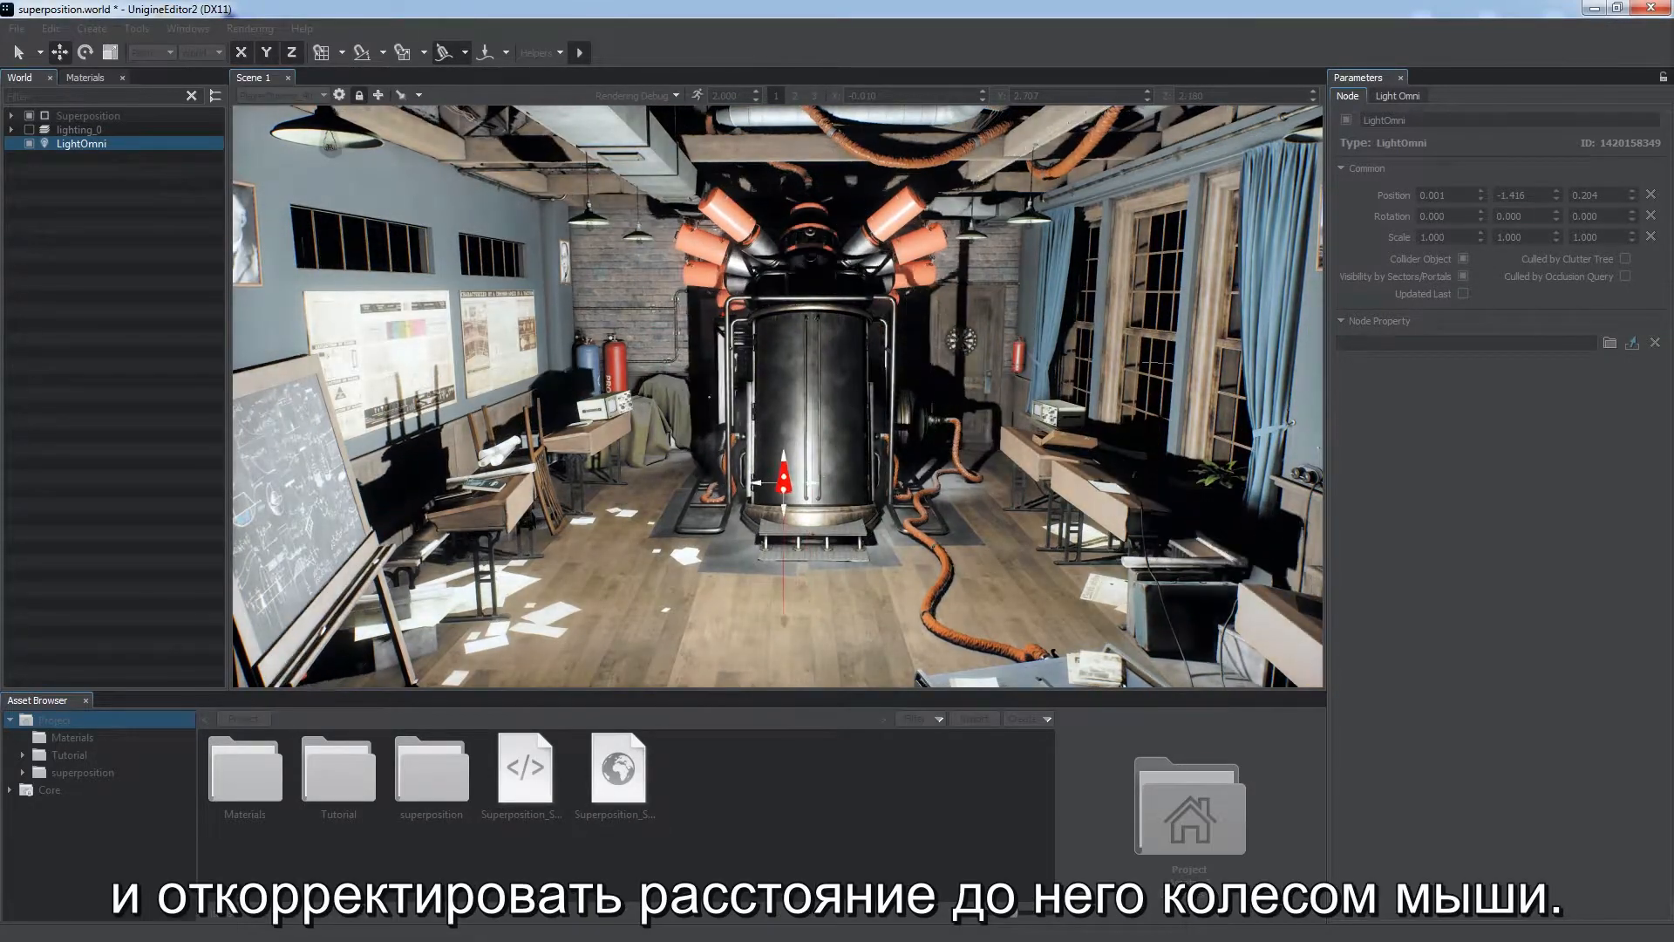
click(807, 618)
Lower the omni light toward the floor at the foot of the cylindrical machine
scroll(896, 550, up, 6)
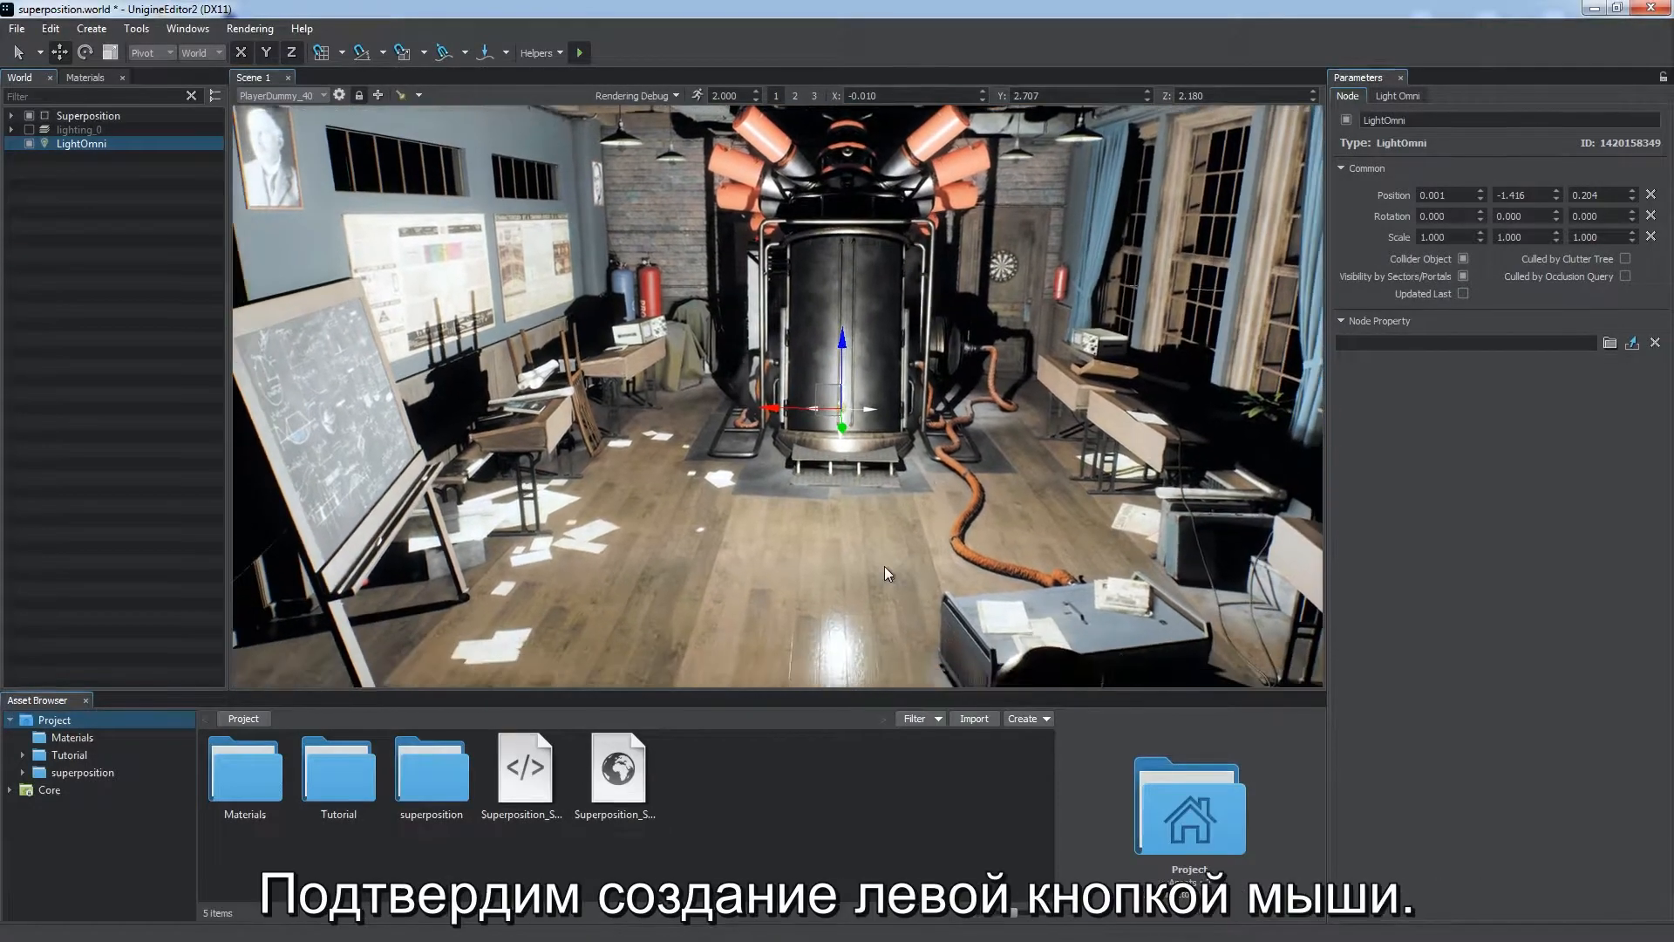
scroll(900, 549, up, 4)
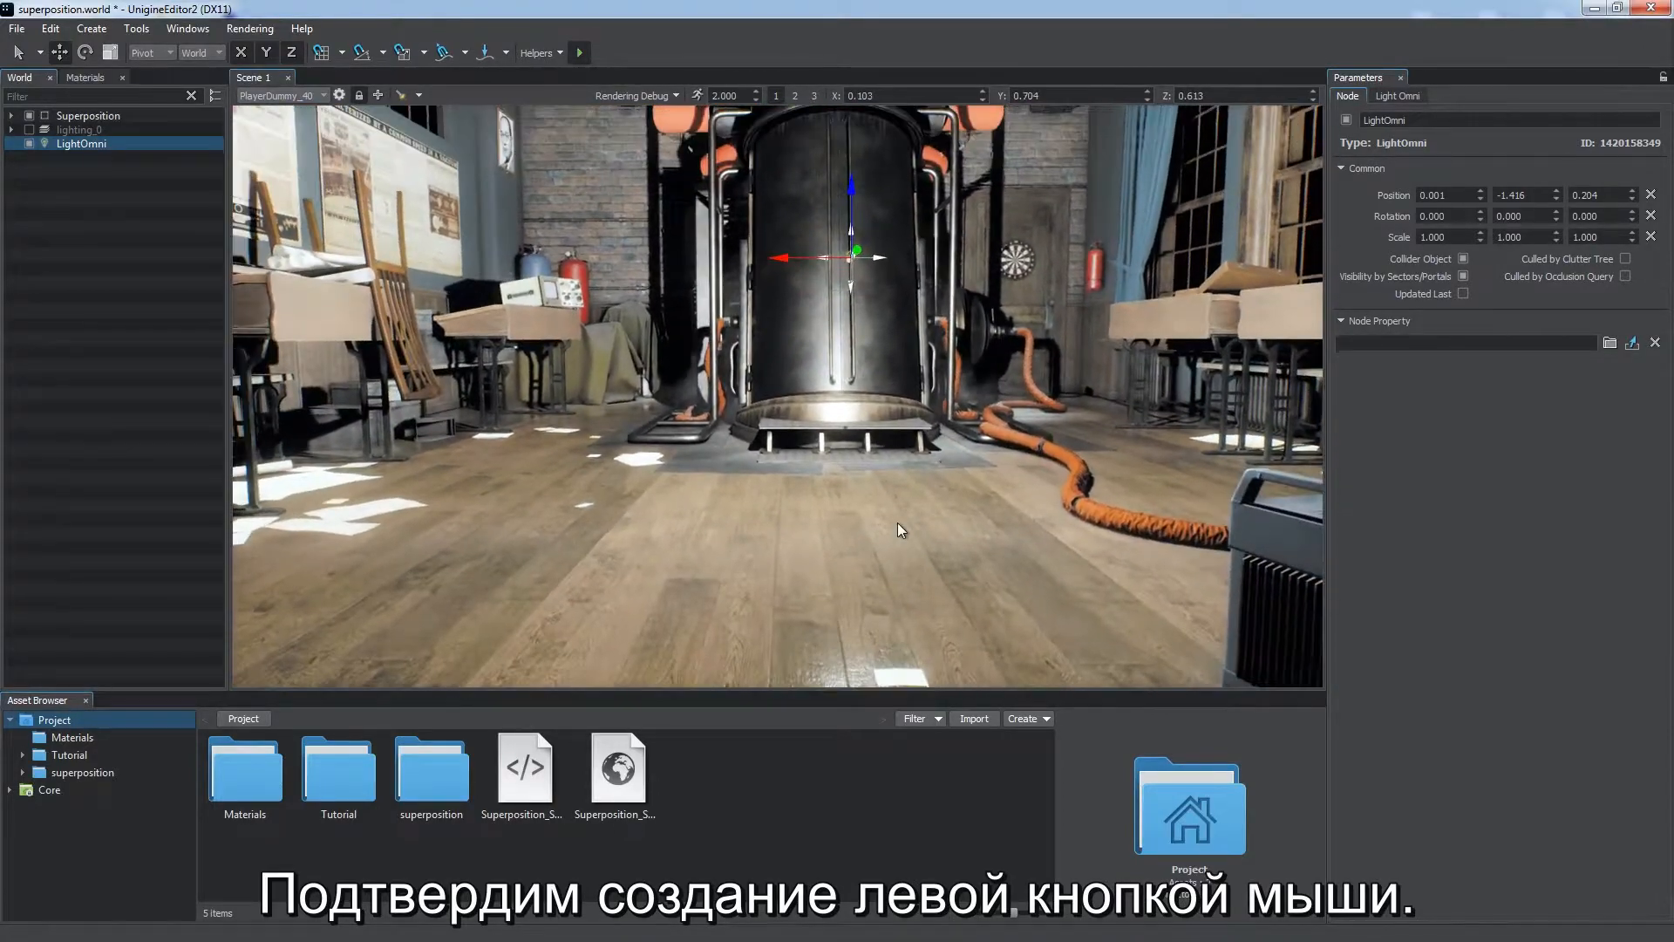
drag(805, 348, 811, 462)
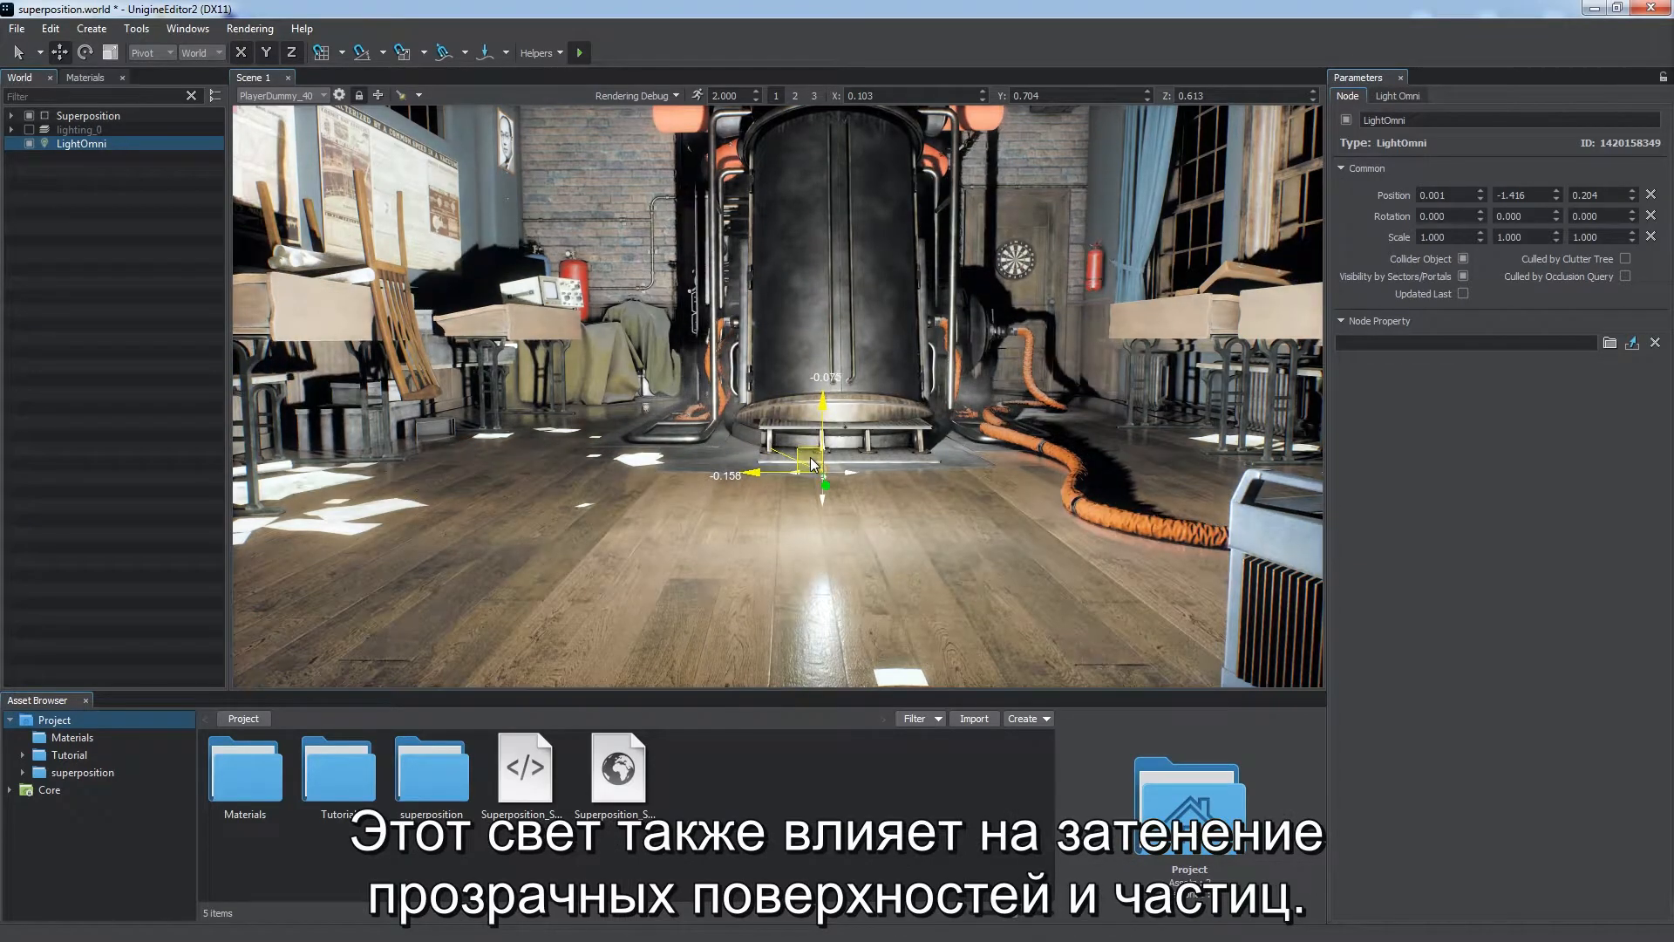
right_drag(939, 481, 936, 498)
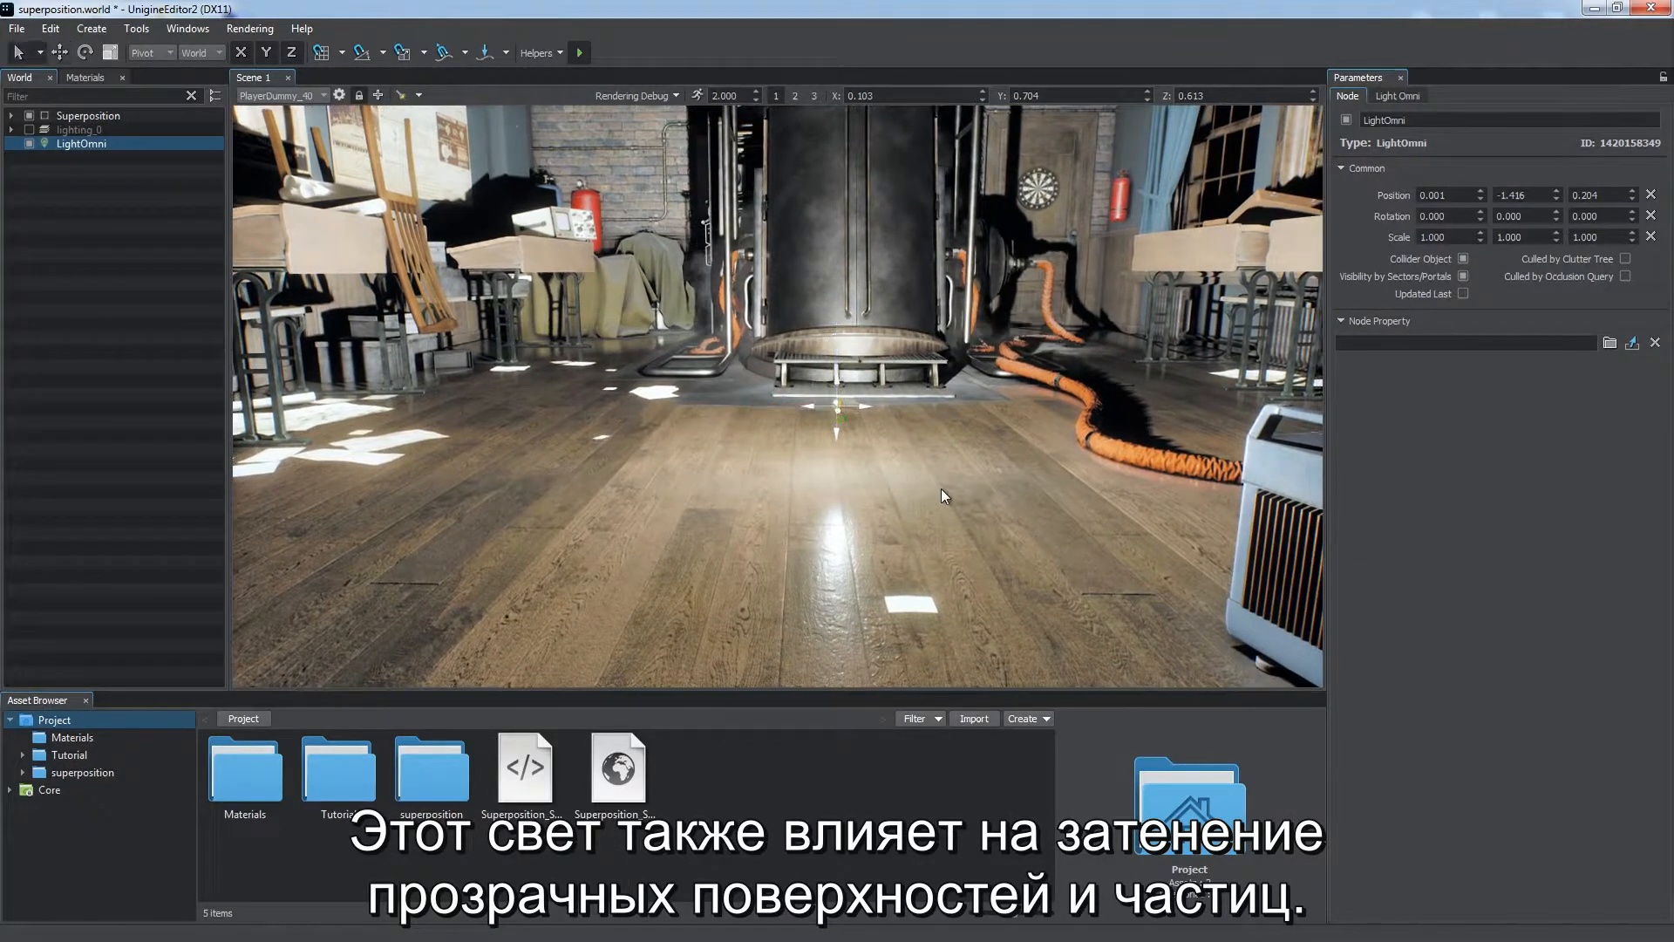
Set the omni light's color to light green
click(1399, 96)
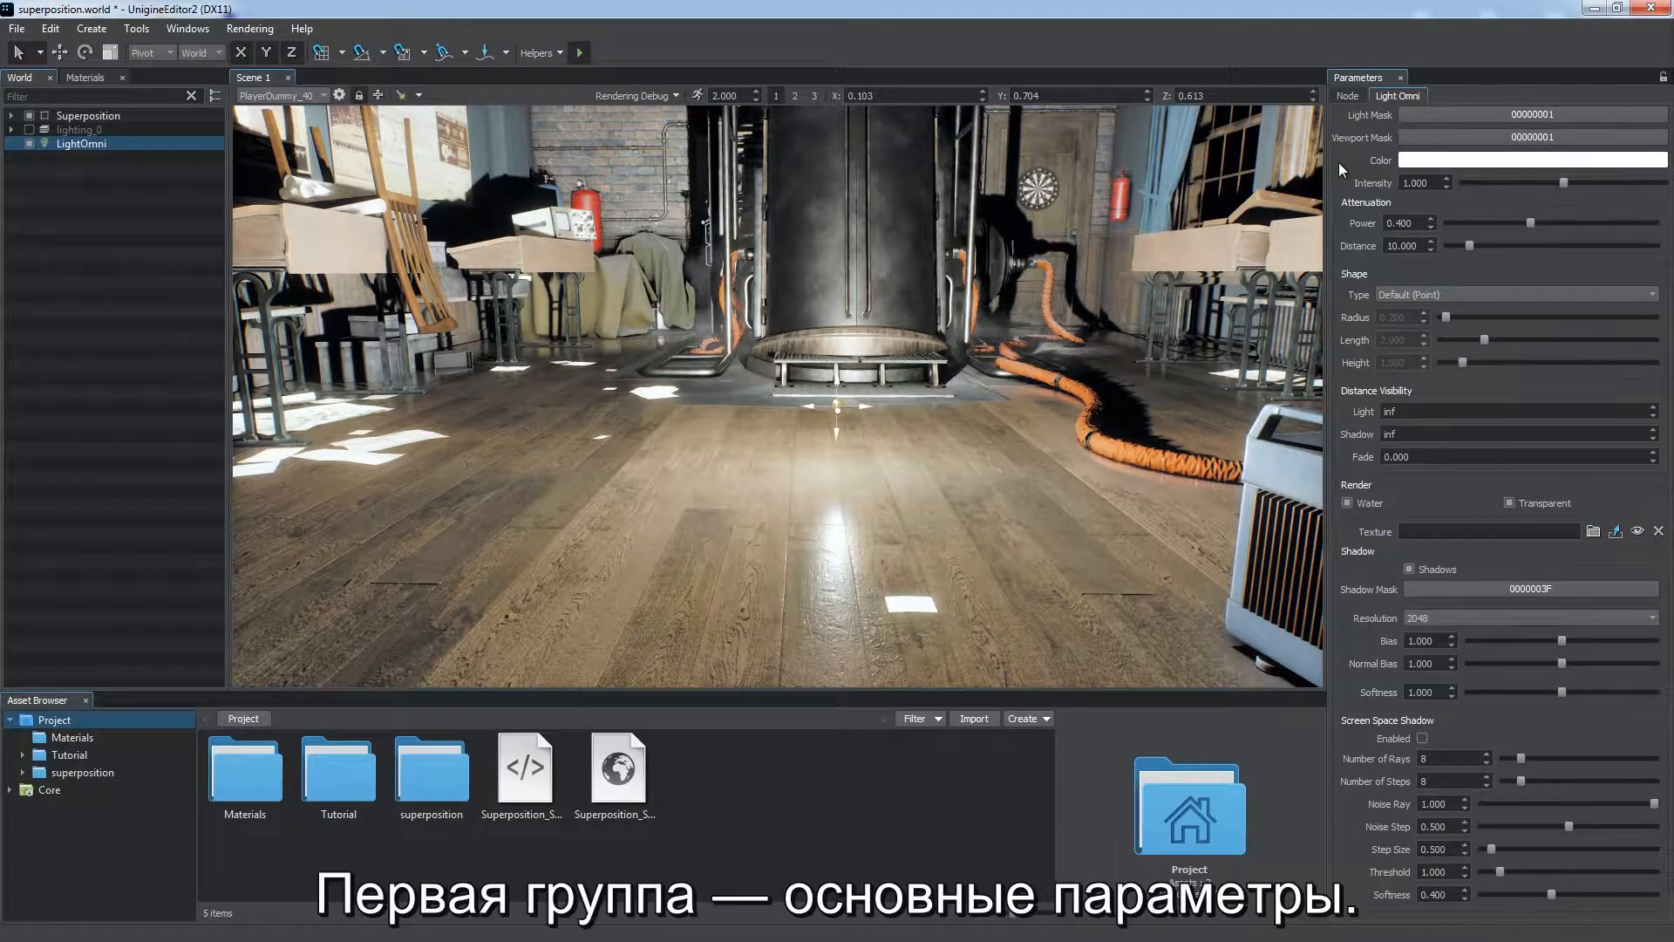
click(1427, 163)
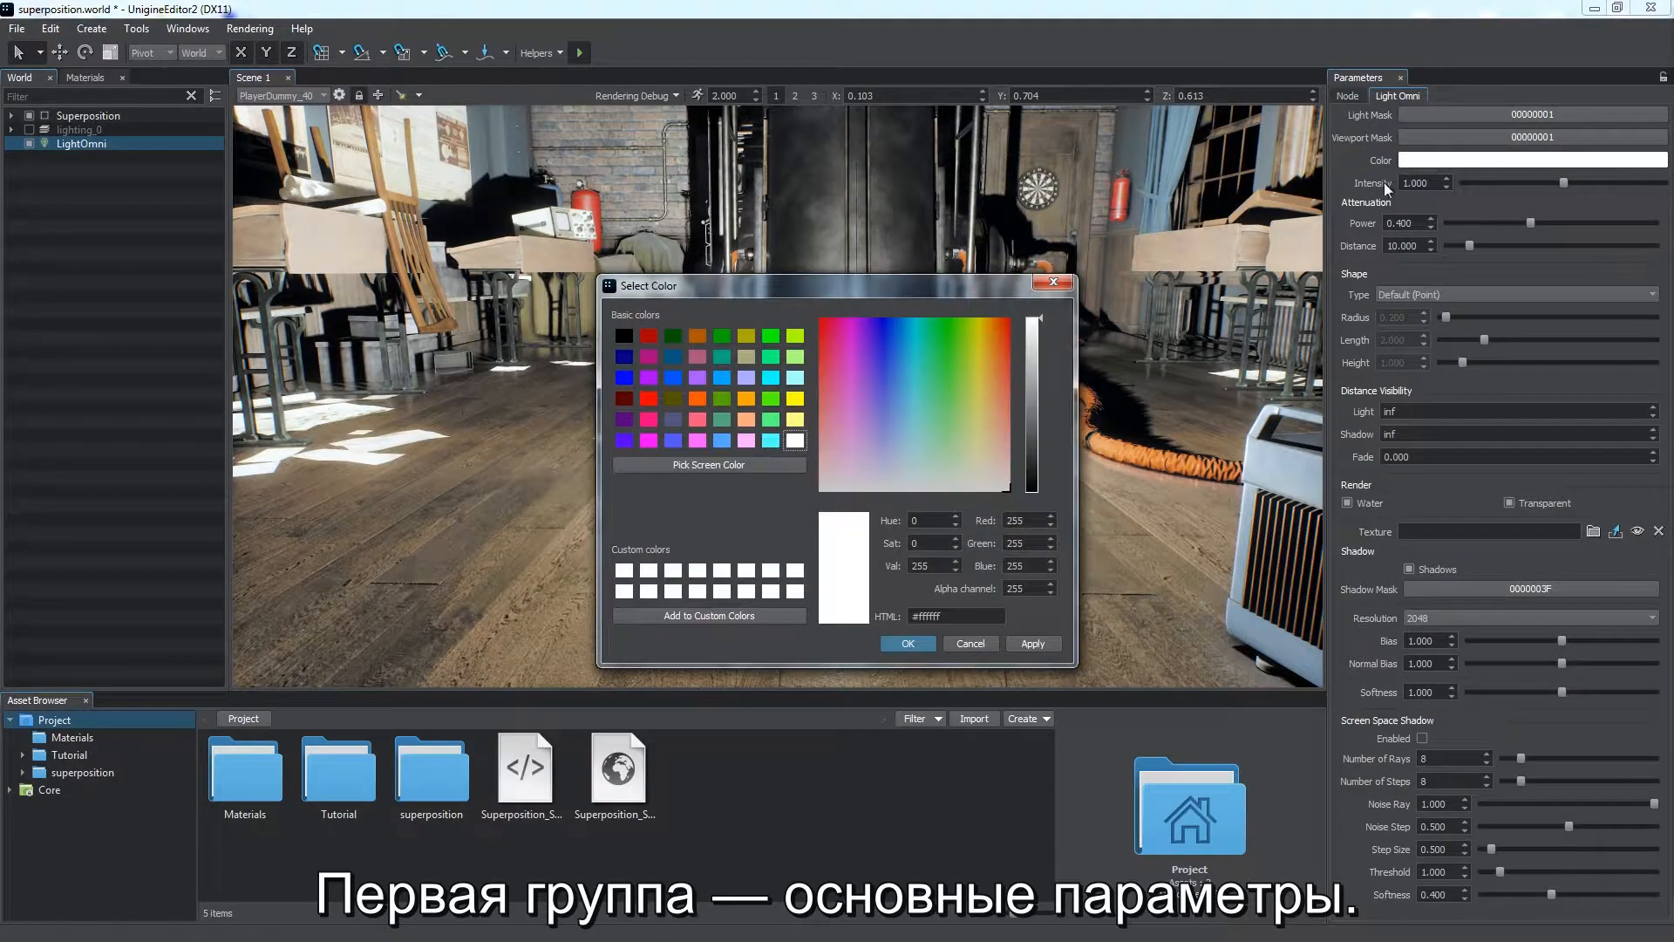
click(943, 417)
click(923, 645)
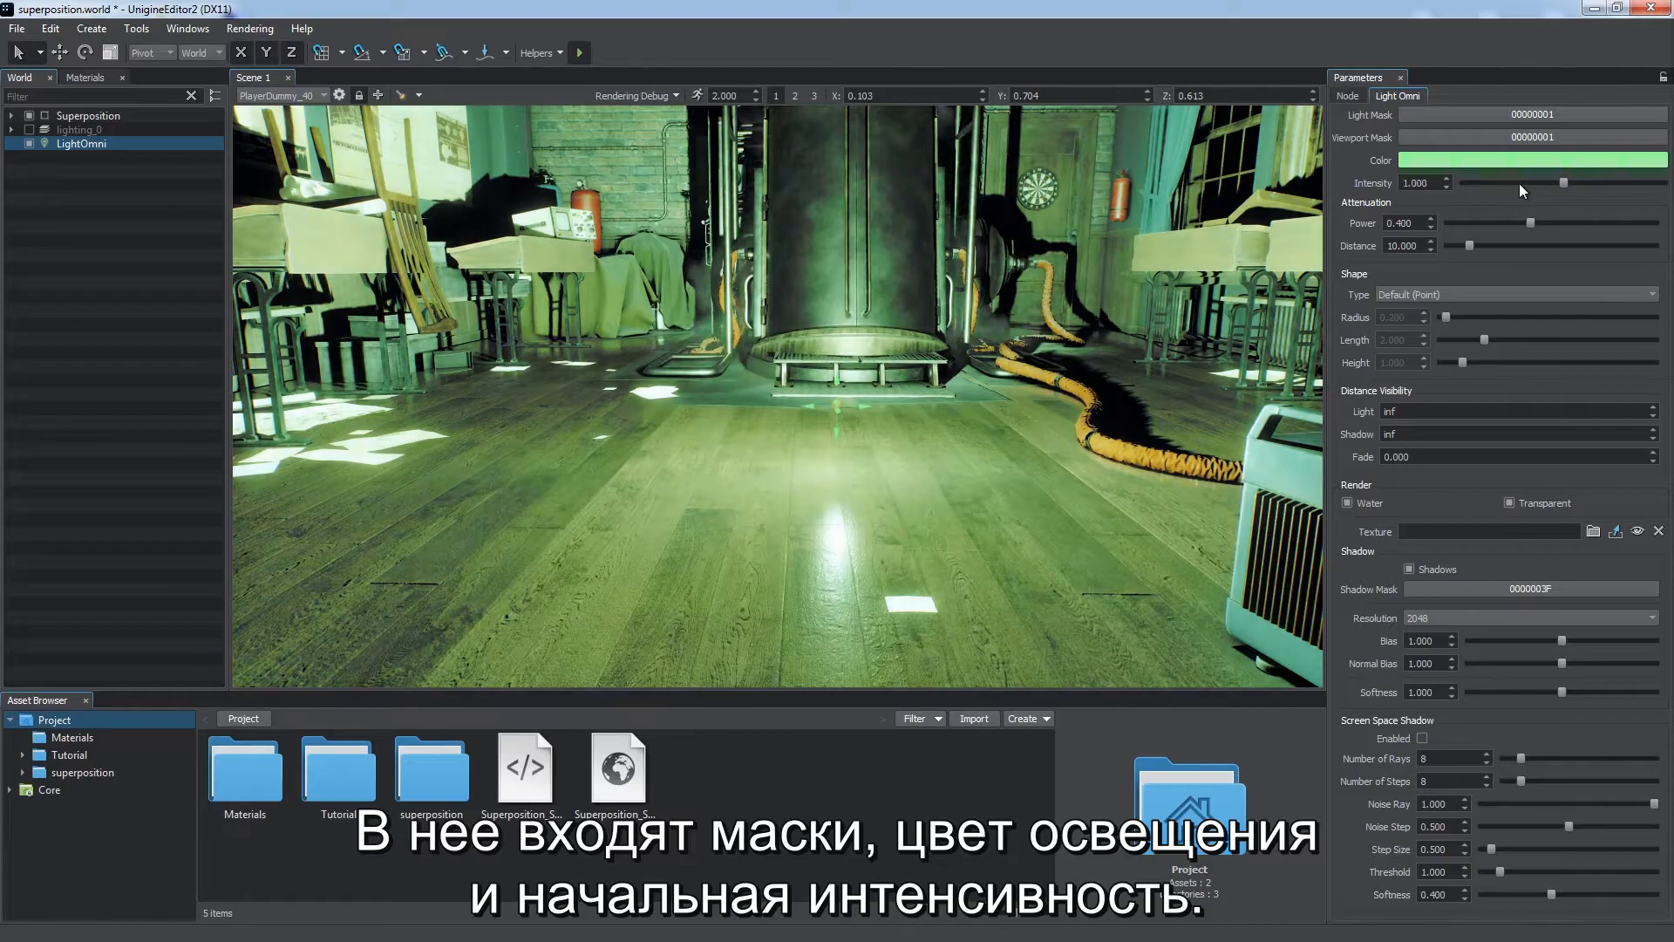
Try an attenuation distance of 1.3 for the omni light and undo the change
drag(1461, 248, 1458, 242)
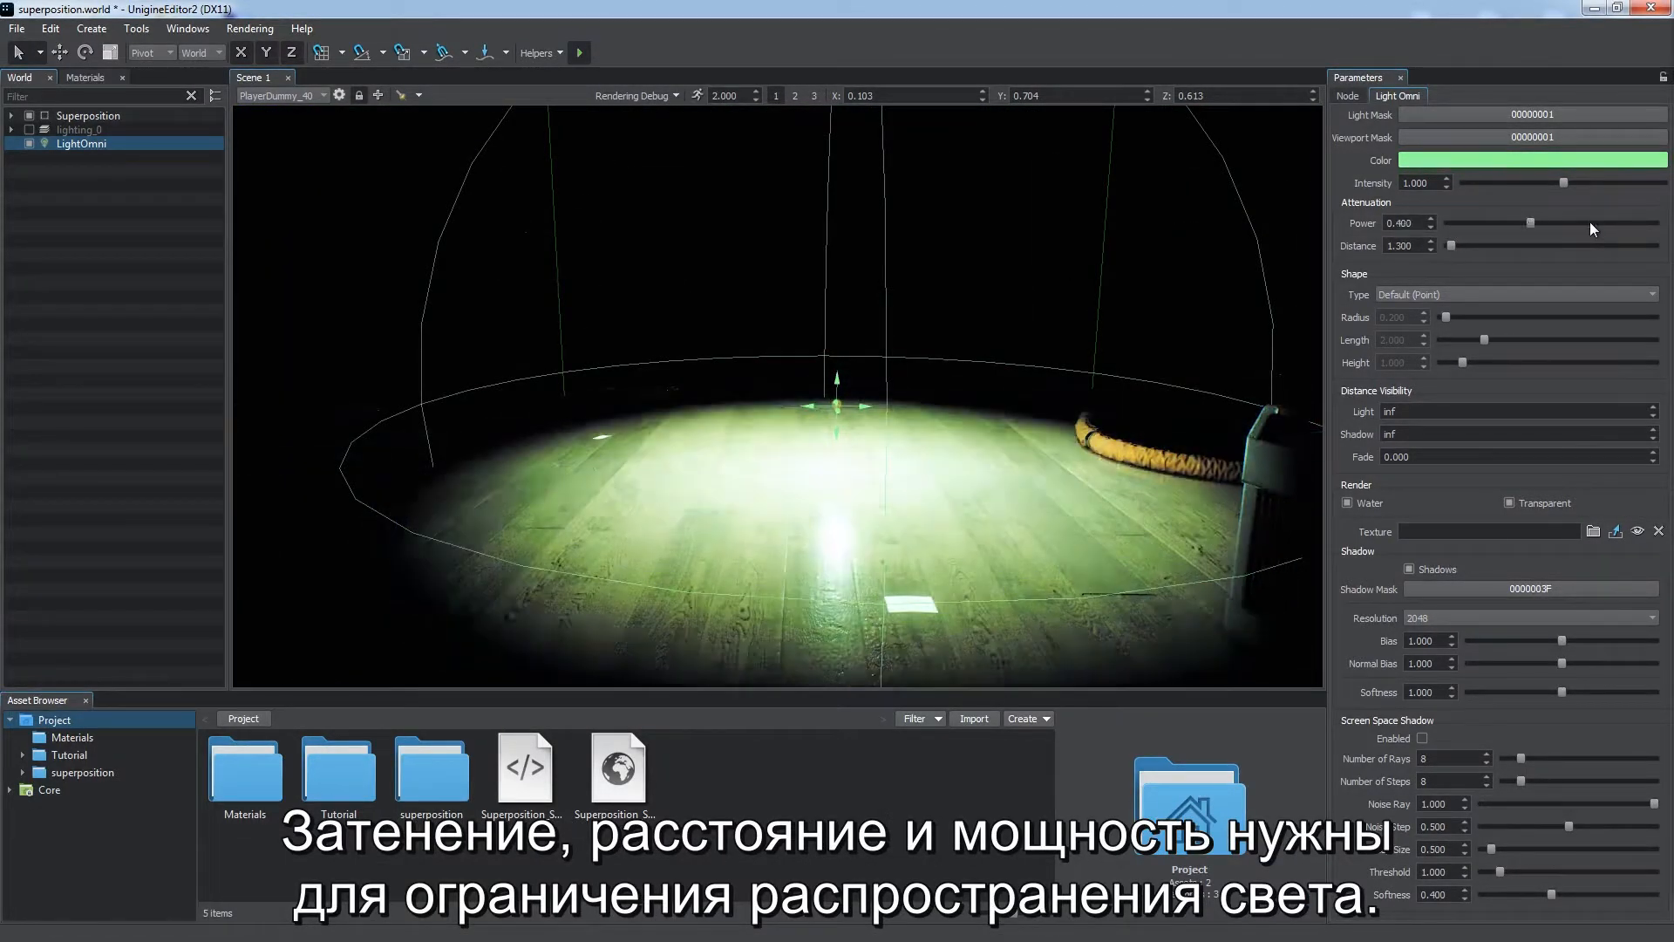
key(ctrl+z)
Try the Sphere and Capsule shapes on the omni light, moving the light a little with each shape
click(1395, 296)
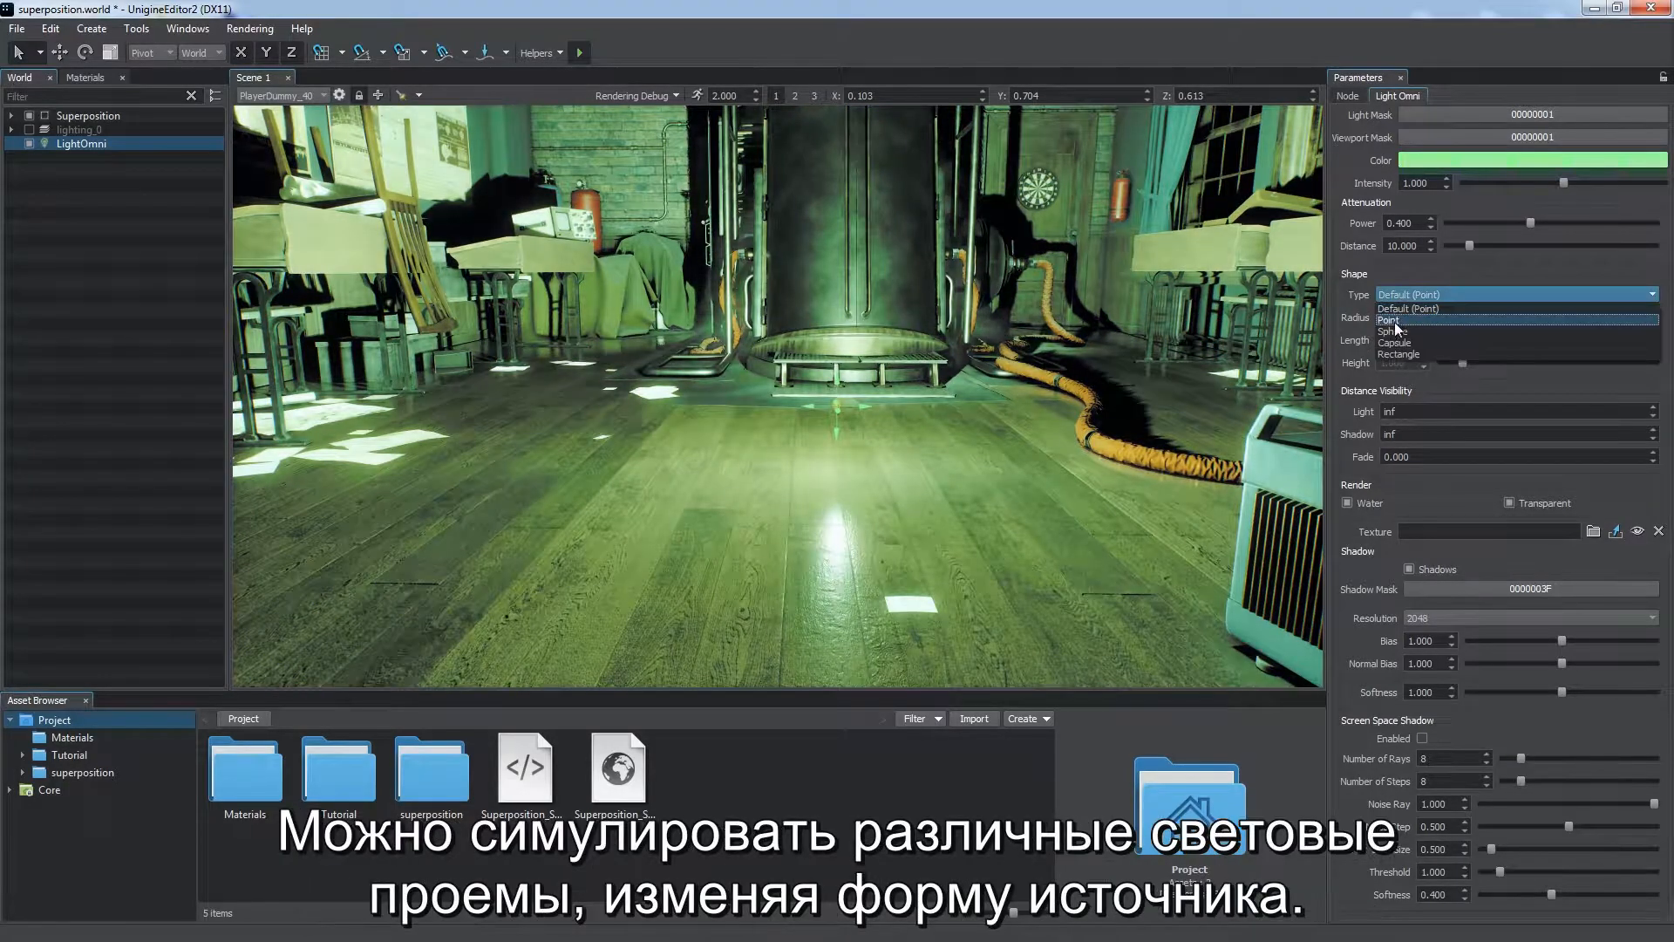
click(1392, 331)
drag(824, 397, 769, 378)
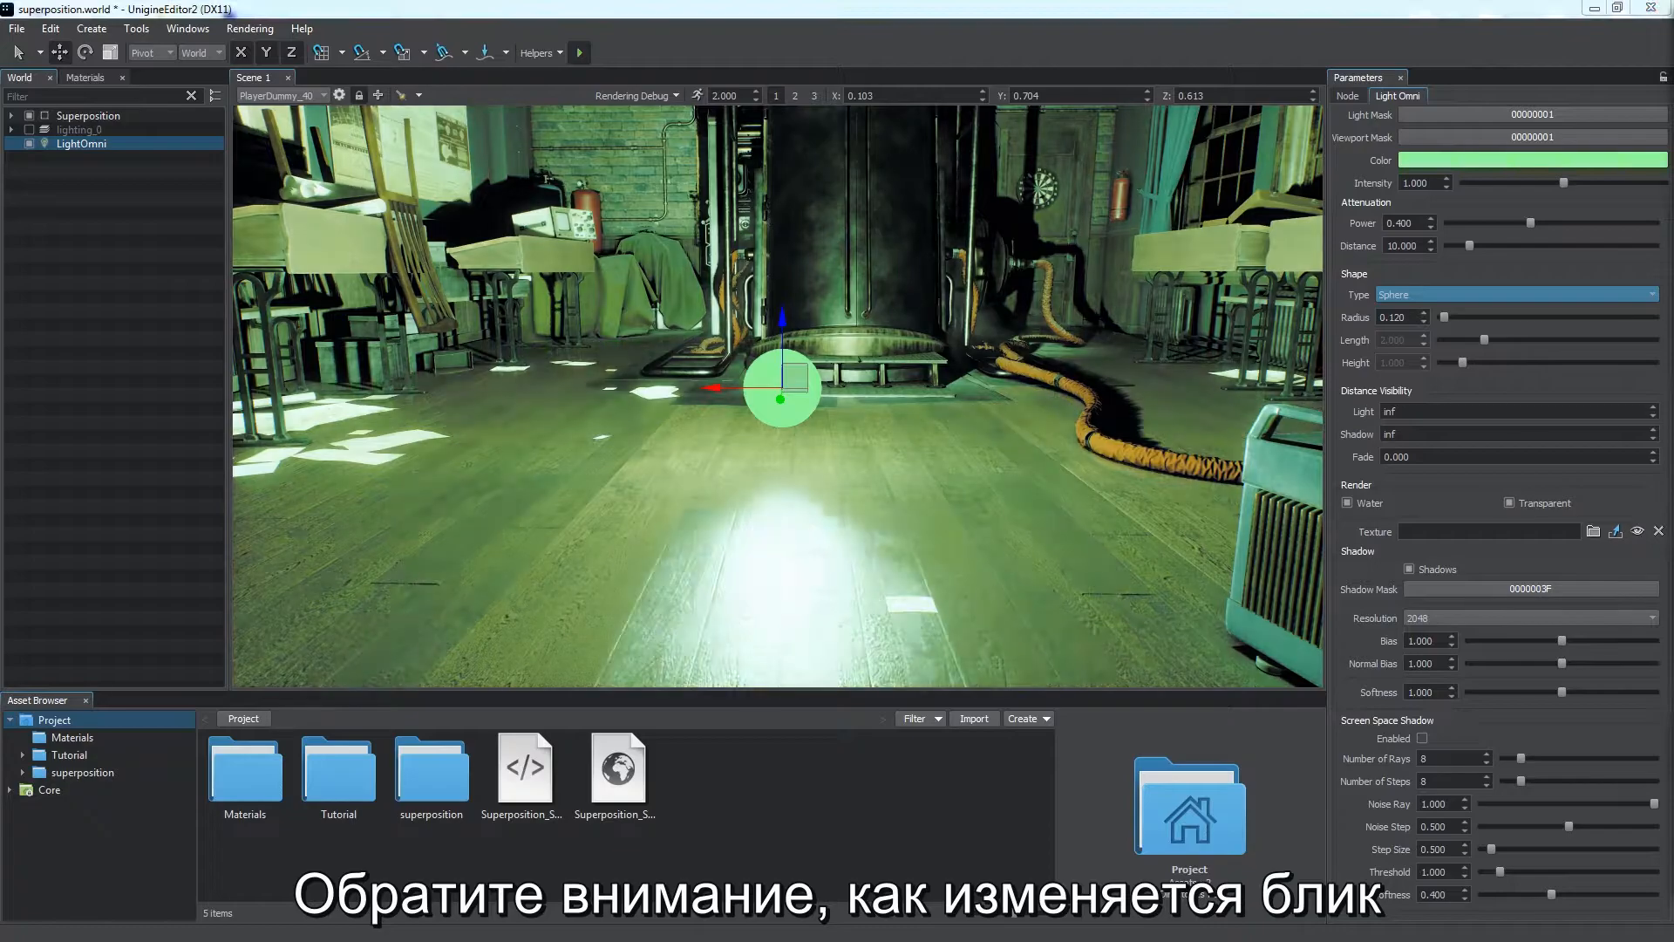
click(1396, 296)
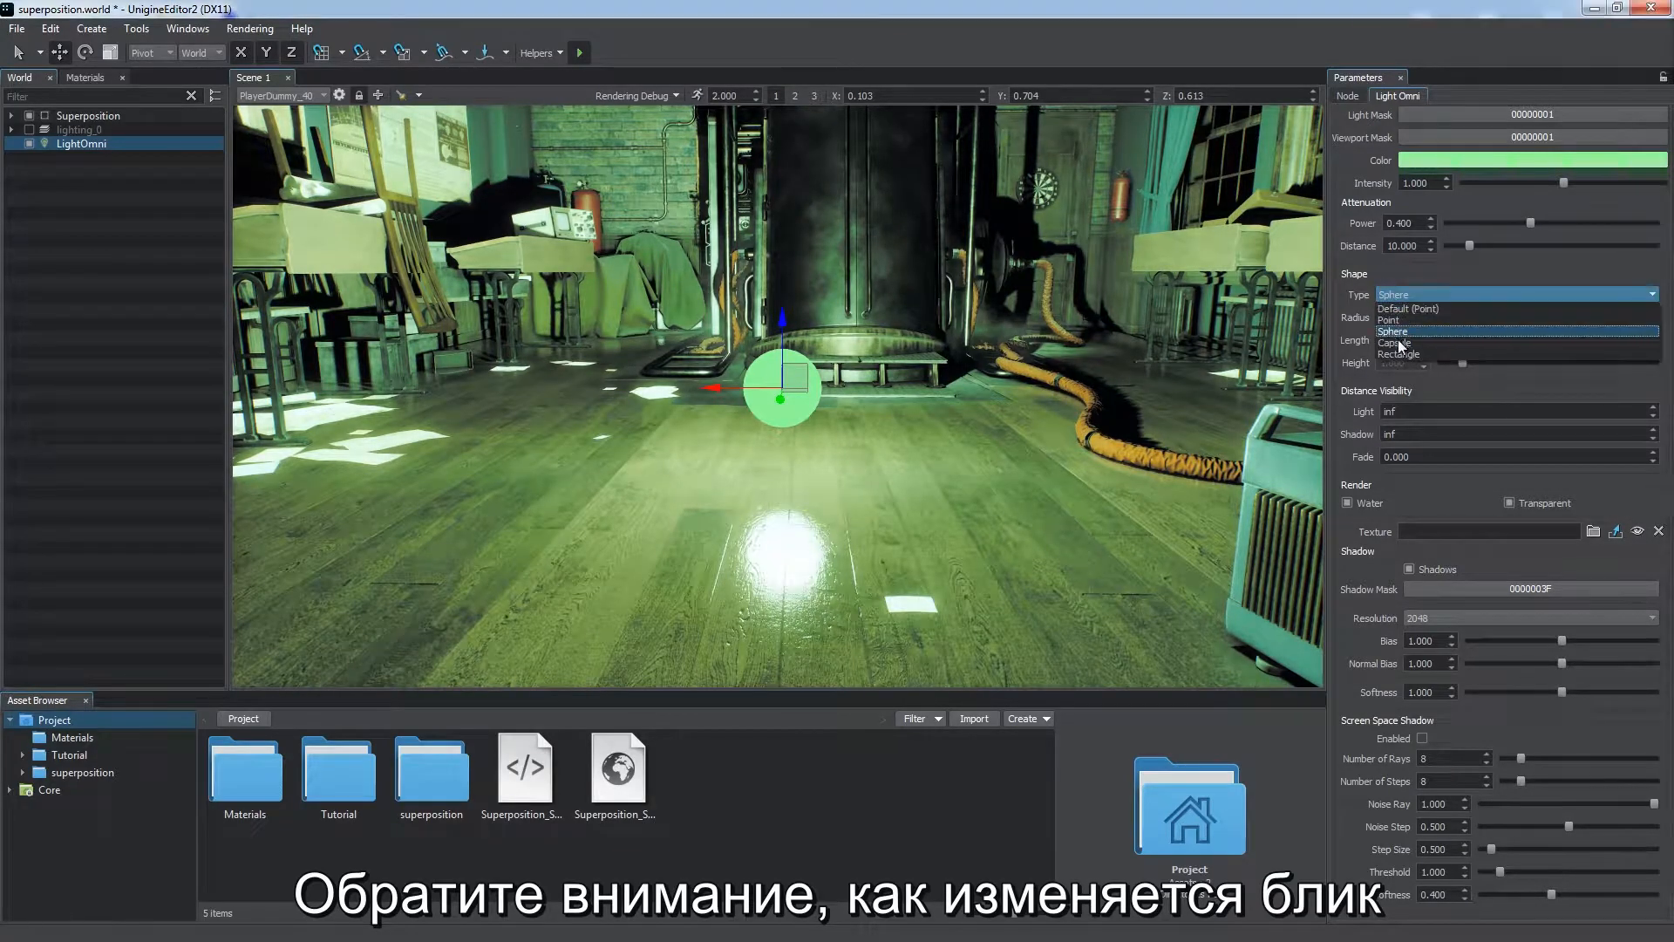
click(1396, 343)
drag(803, 375, 843, 381)
Change the omni light's shape to Rectangle and rotate the light so the panel stands upright facing the viewer
click(1389, 301)
click(1396, 359)
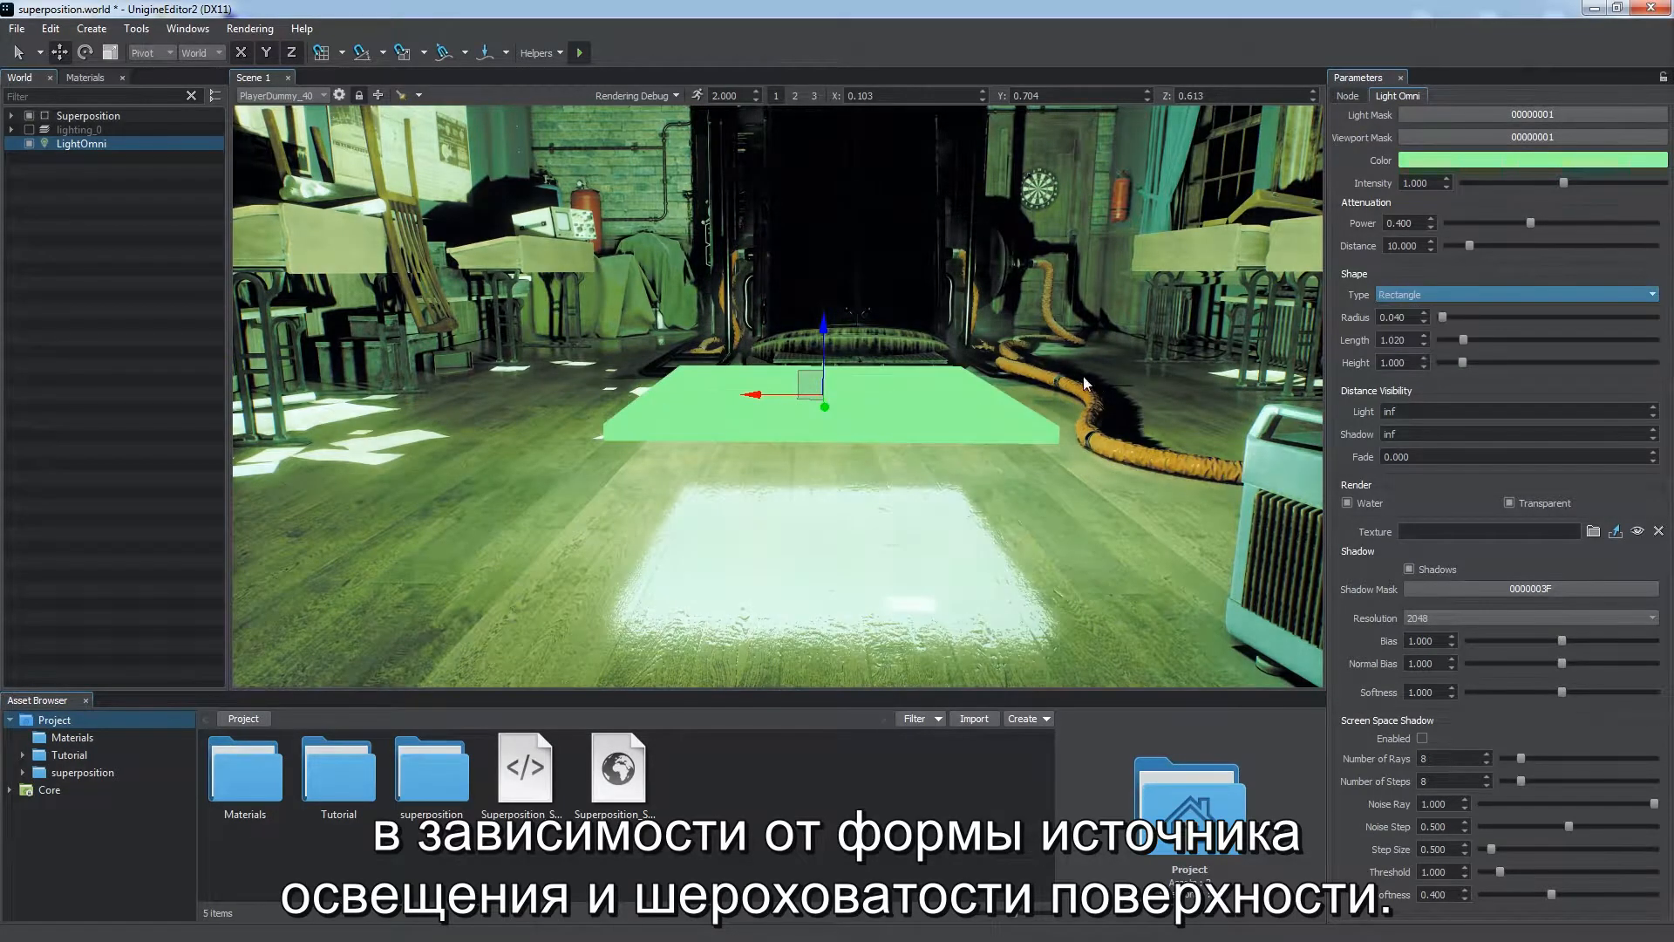
key(e)
drag(824, 314, 822, 448)
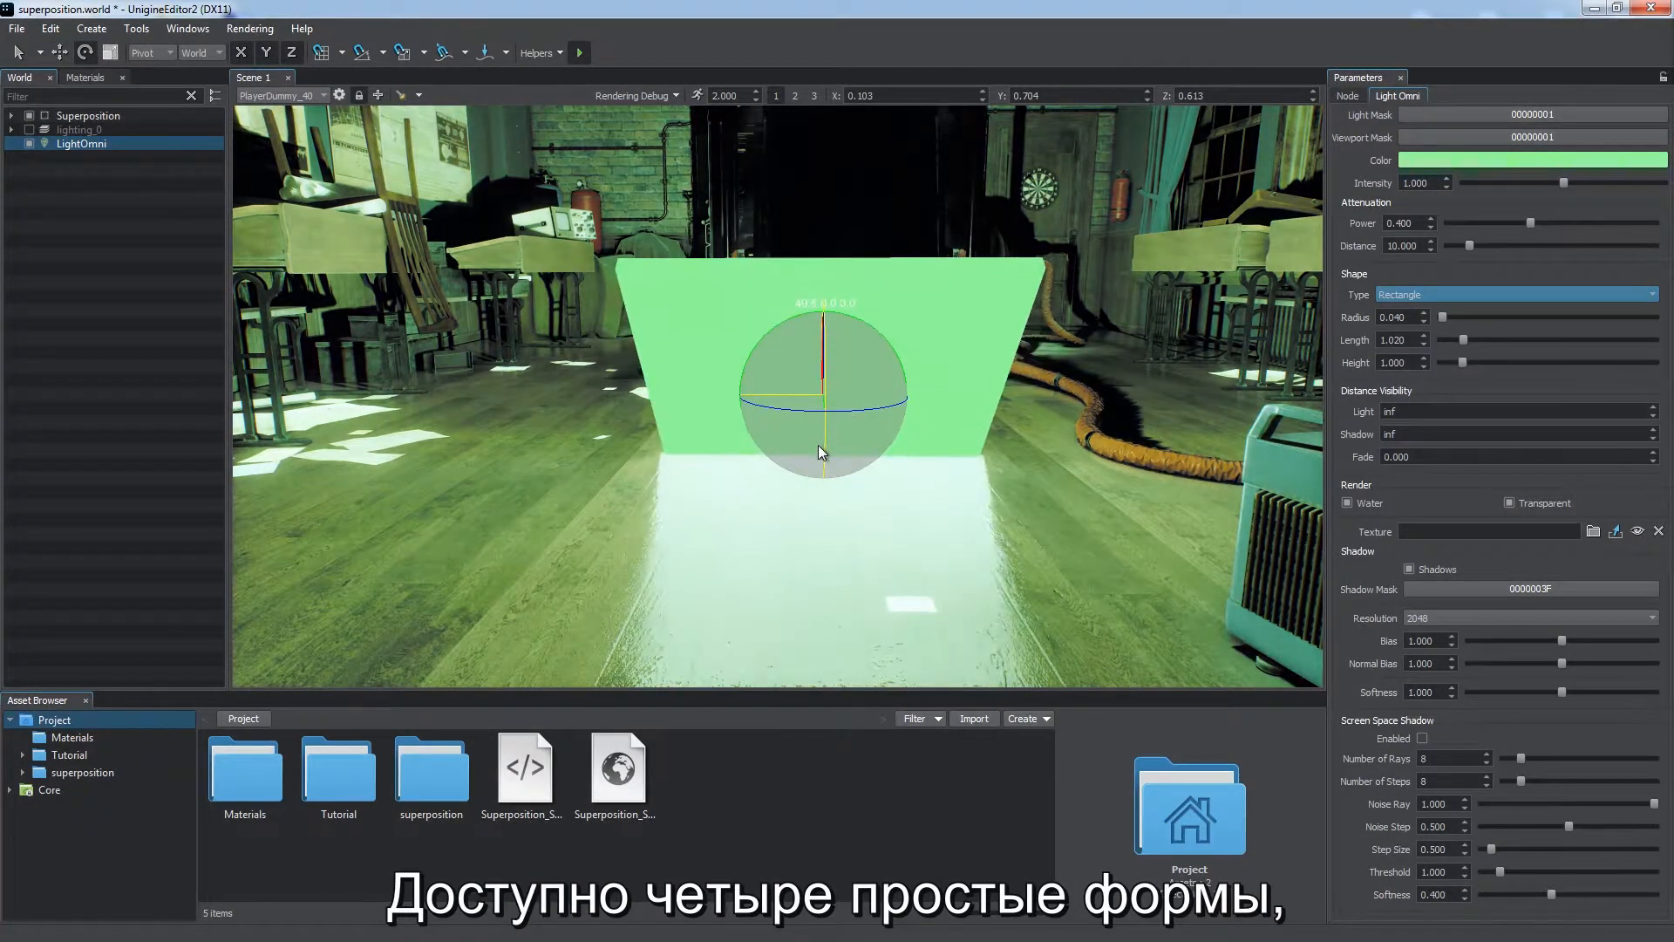
Set the rectangular light's radius to 0, height to 0.53, intensity to 0.078 and color to white, and raise it slightly
key(q)
drag(1446, 315, 1452, 363)
key(w)
drag(815, 372, 807, 335)
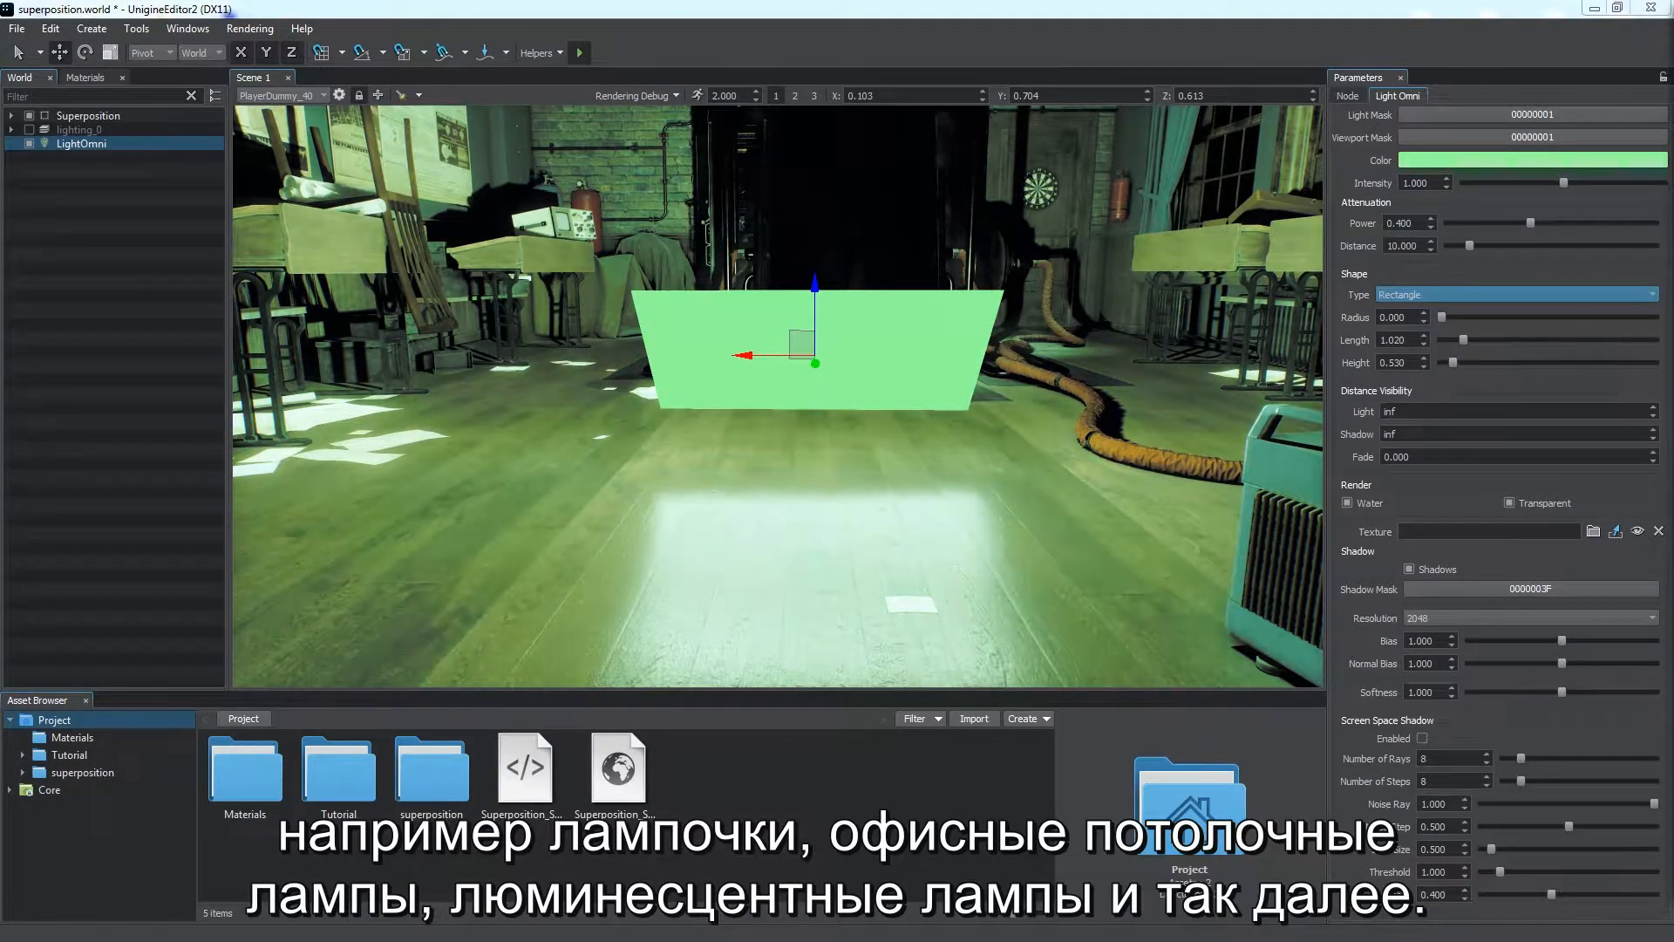
drag(1563, 182, 1472, 183)
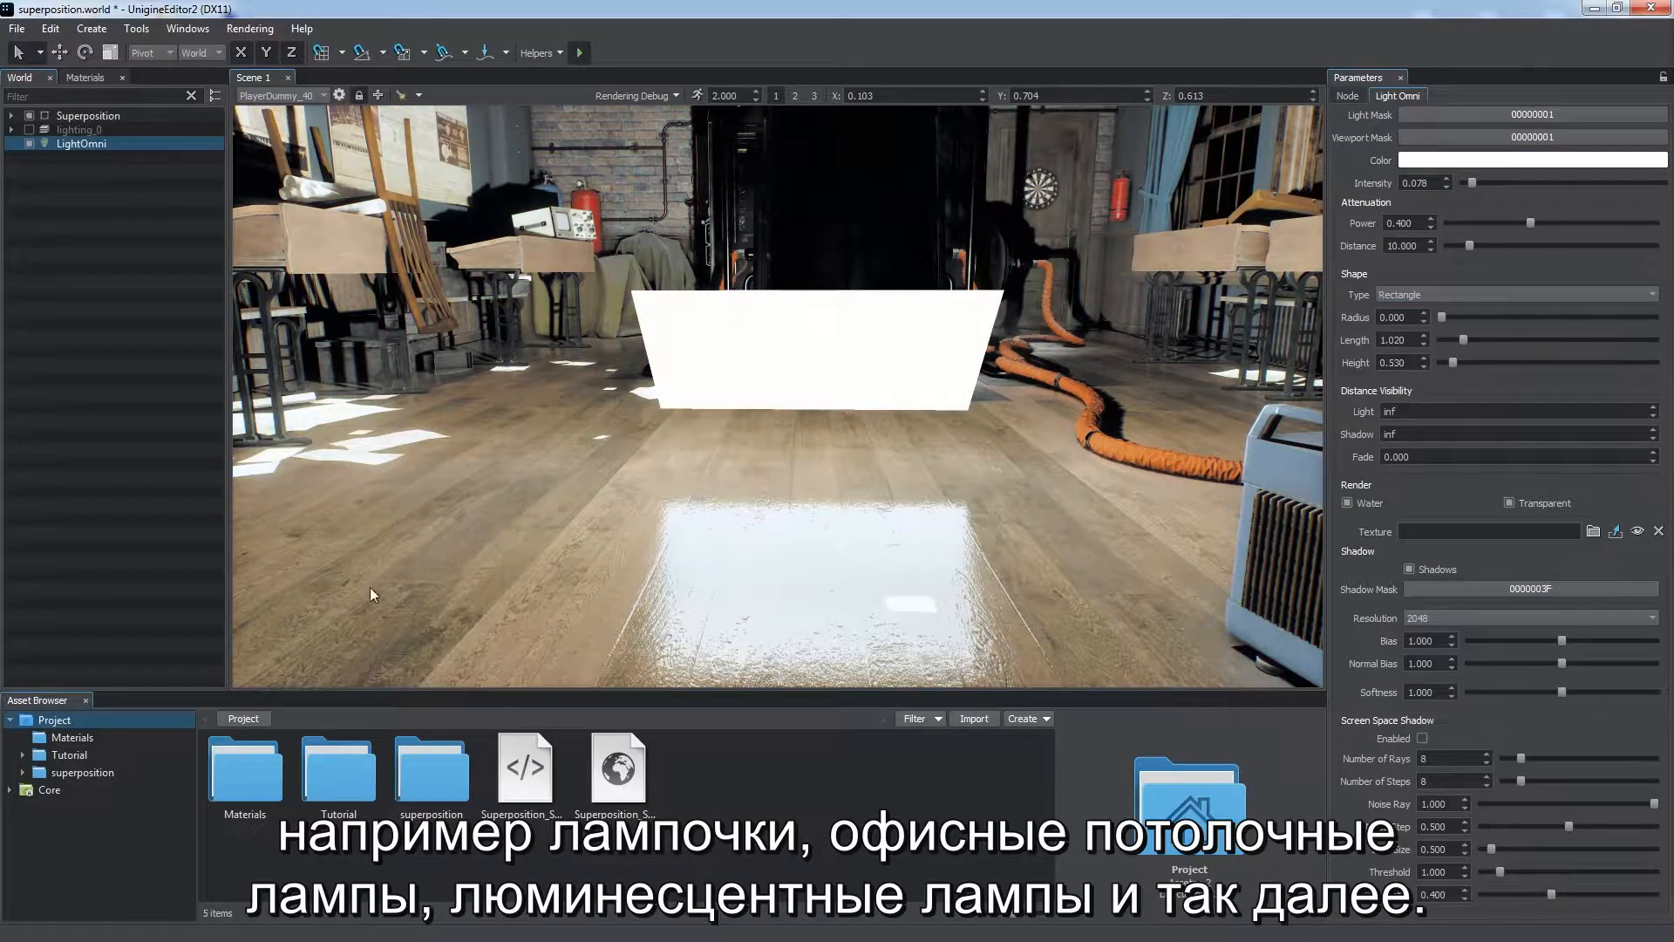
Assign the omni_light.dds texture from the Tutorial folder to the omni light and rotate the light to shift the projection
click(69, 754)
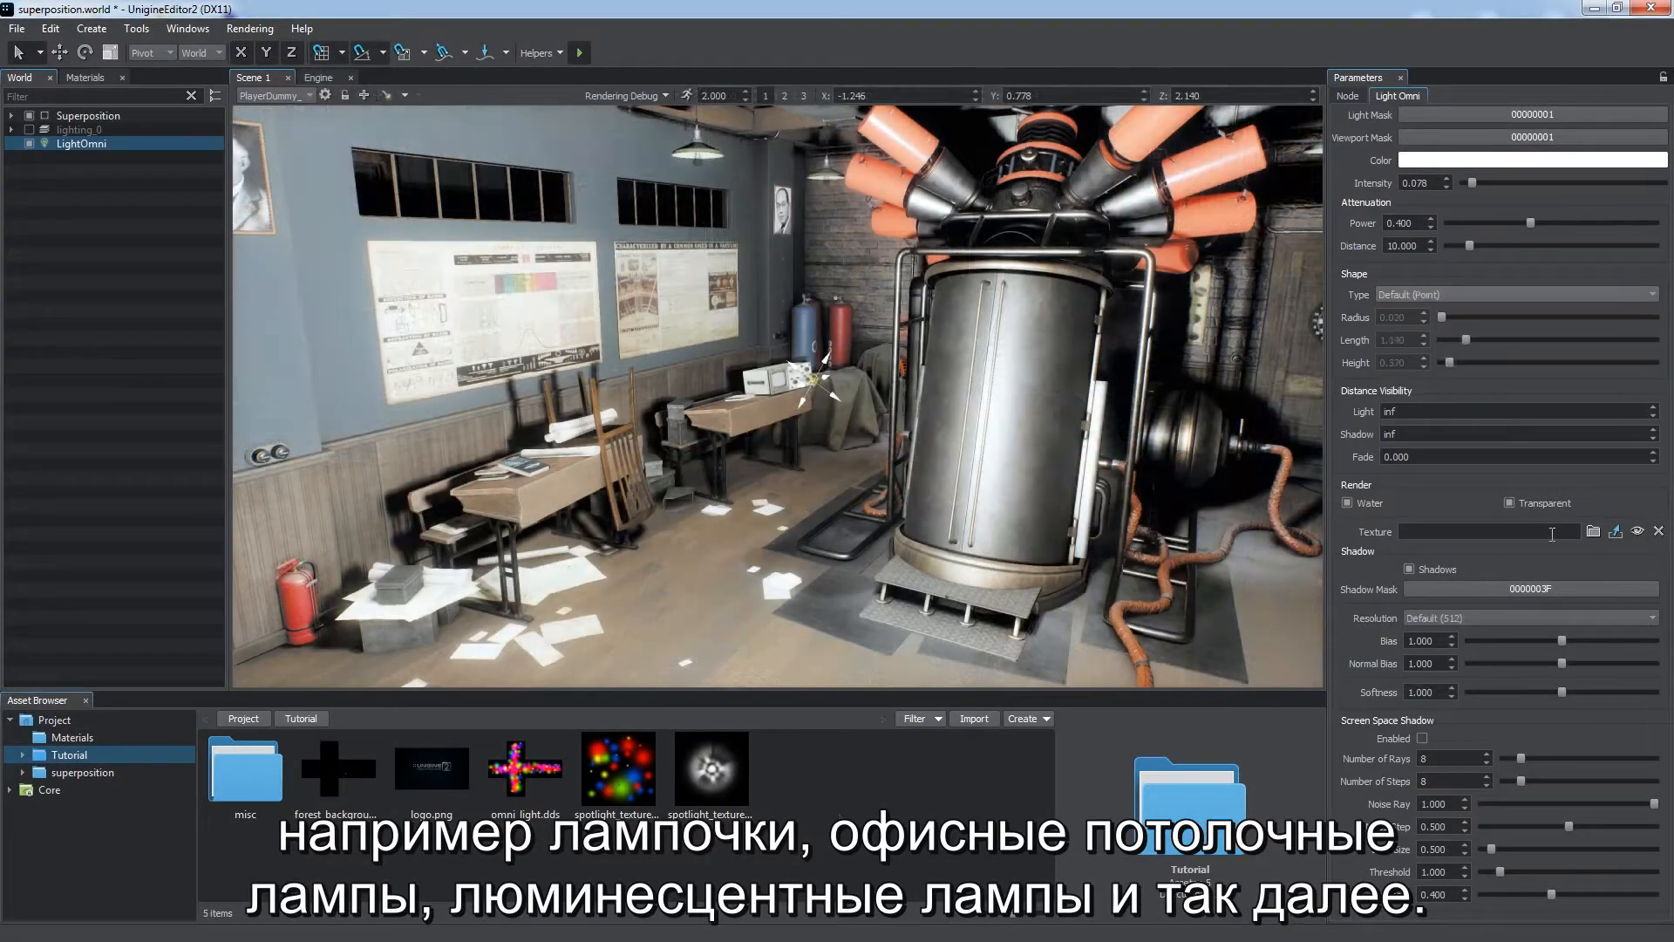
drag(525, 767, 1482, 531)
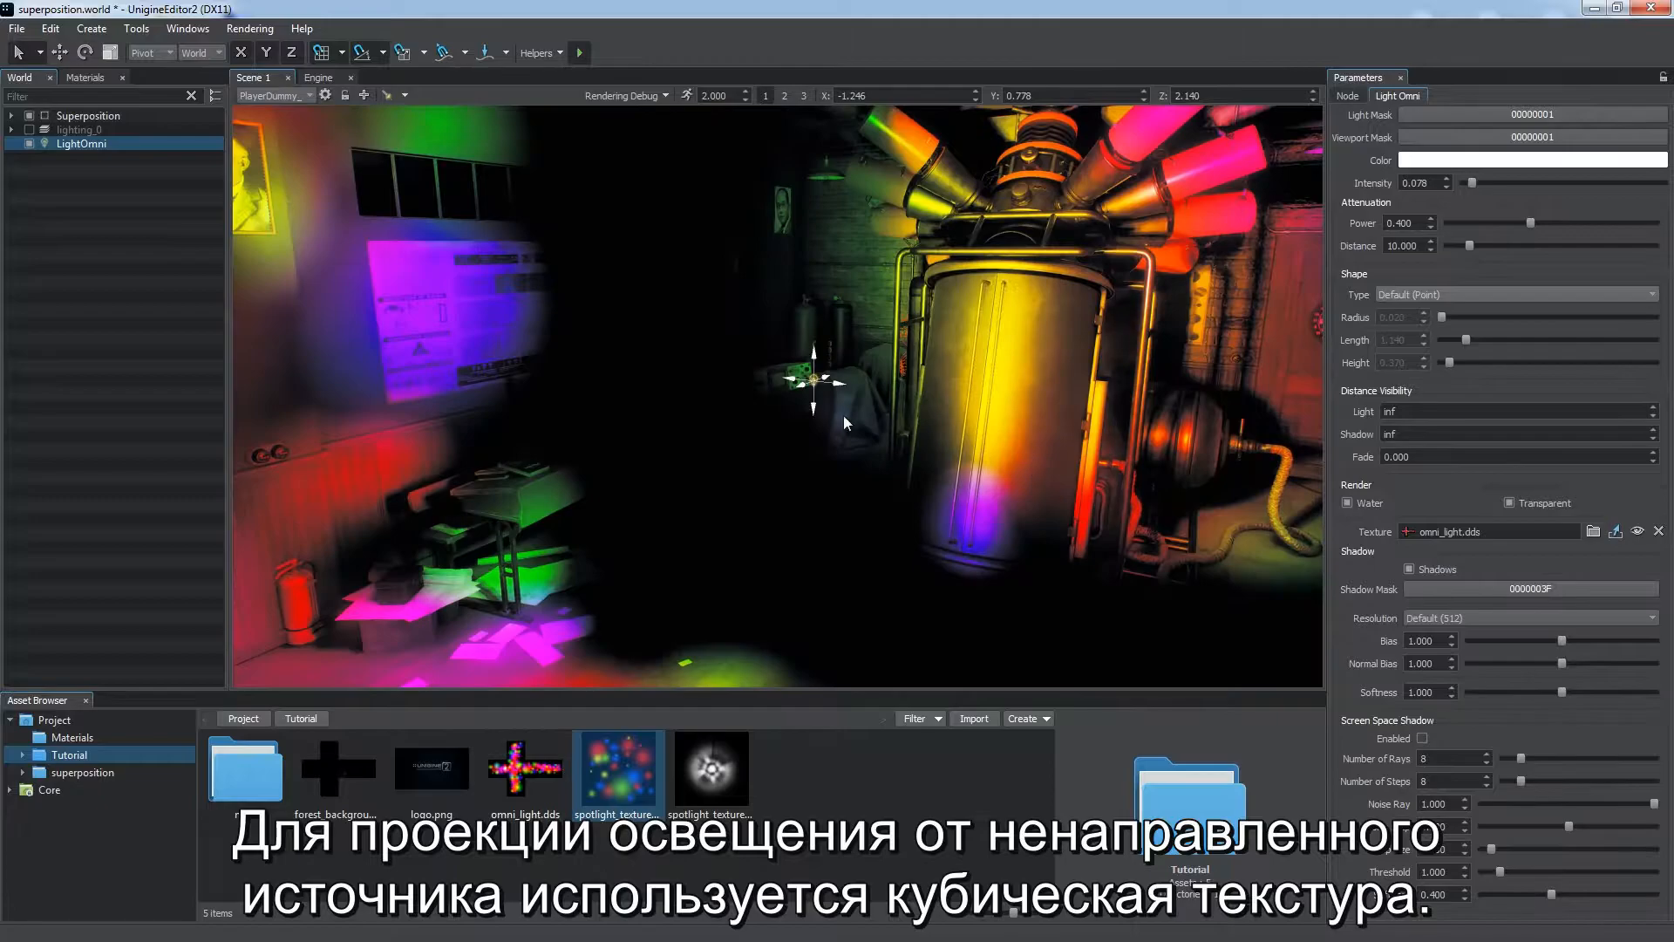
drag(1198, 370, 1045, 399)
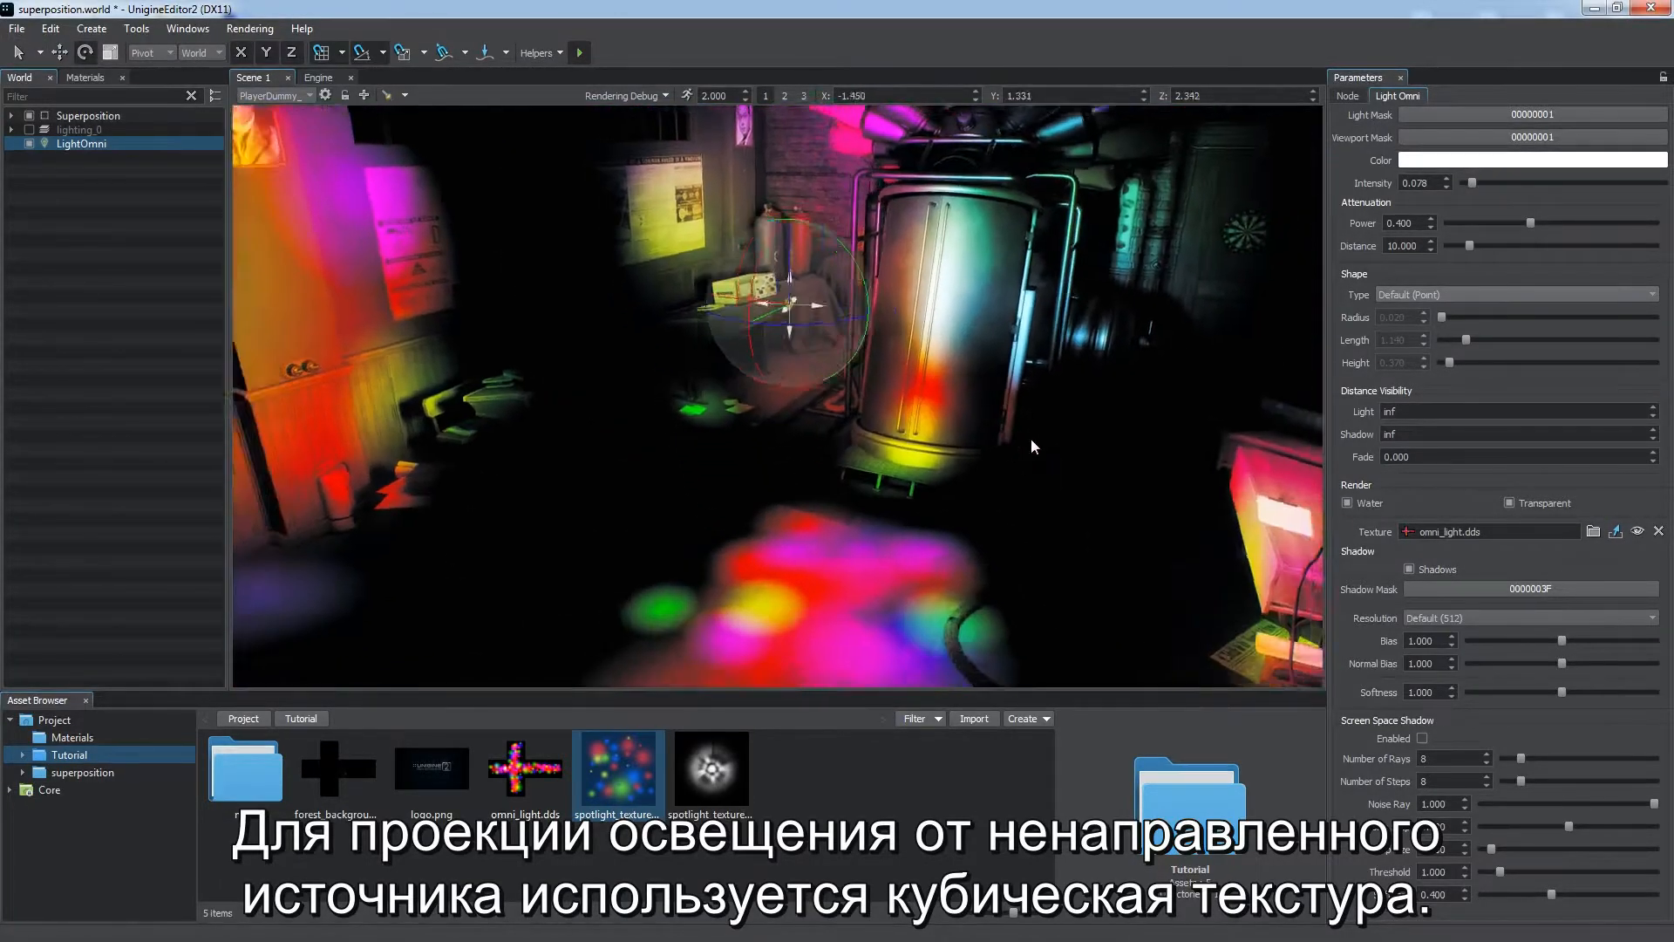
drag(1031, 437, 1054, 315)
Try moving the textured omni light to the far side of the cylindrical machine and undo the move
key(w)
drag(766, 312, 959, 334)
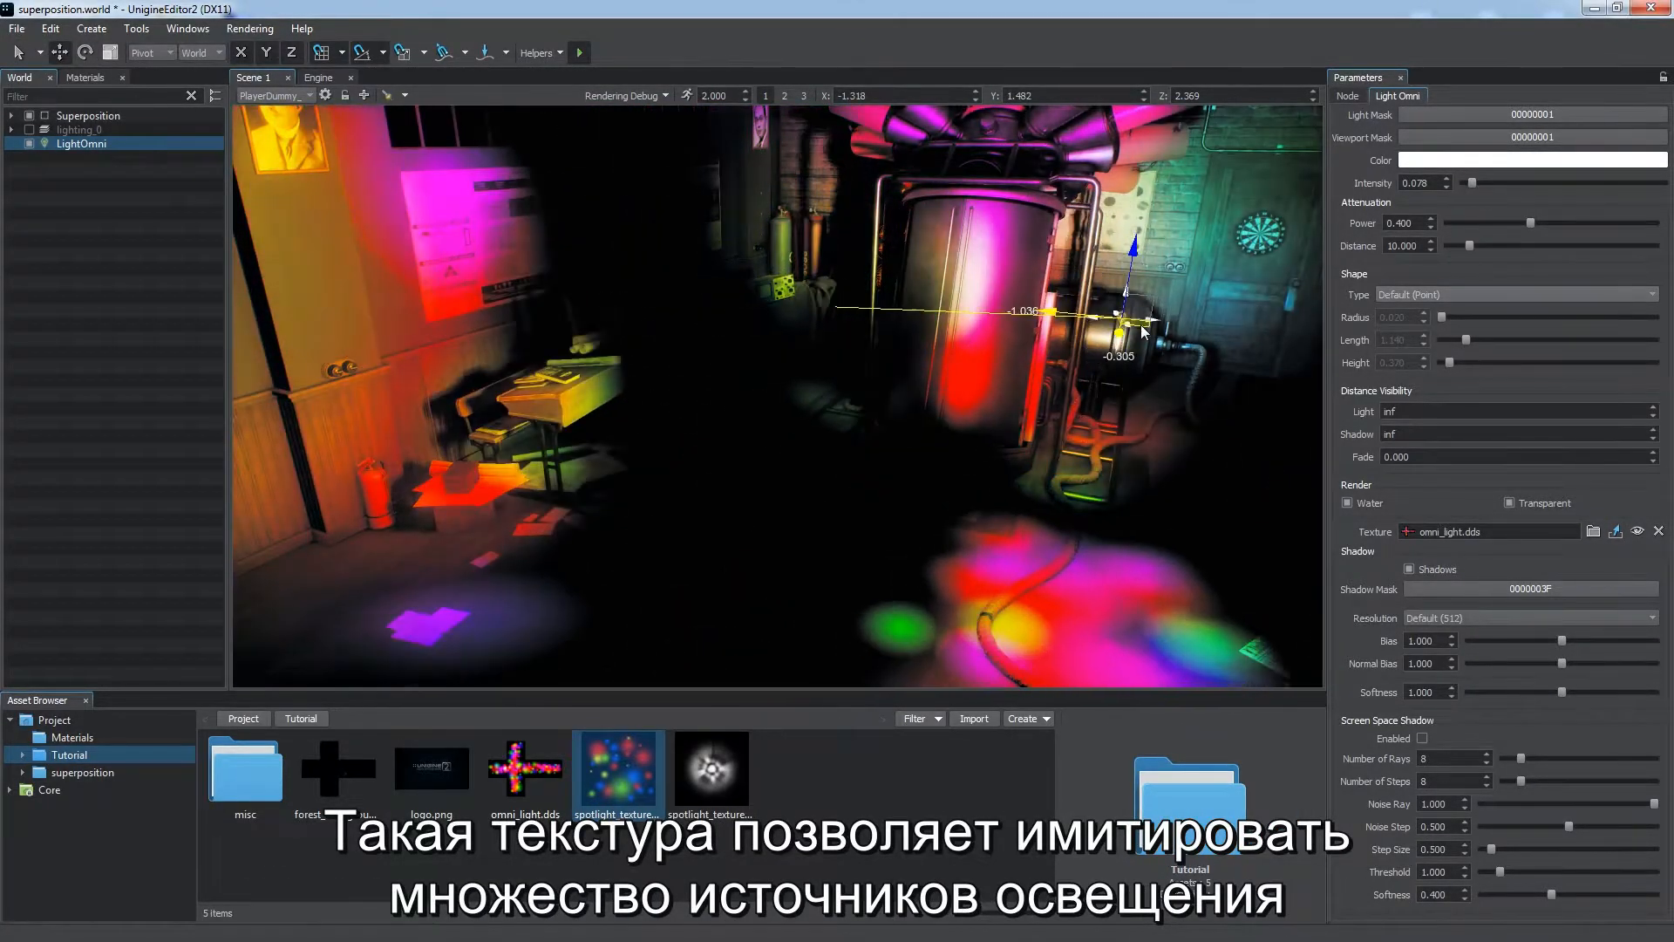
key(ctrl+z)
Replace the omni light's texture with forest_background_c.hdr and move the light near the floor beside the machine
key(q)
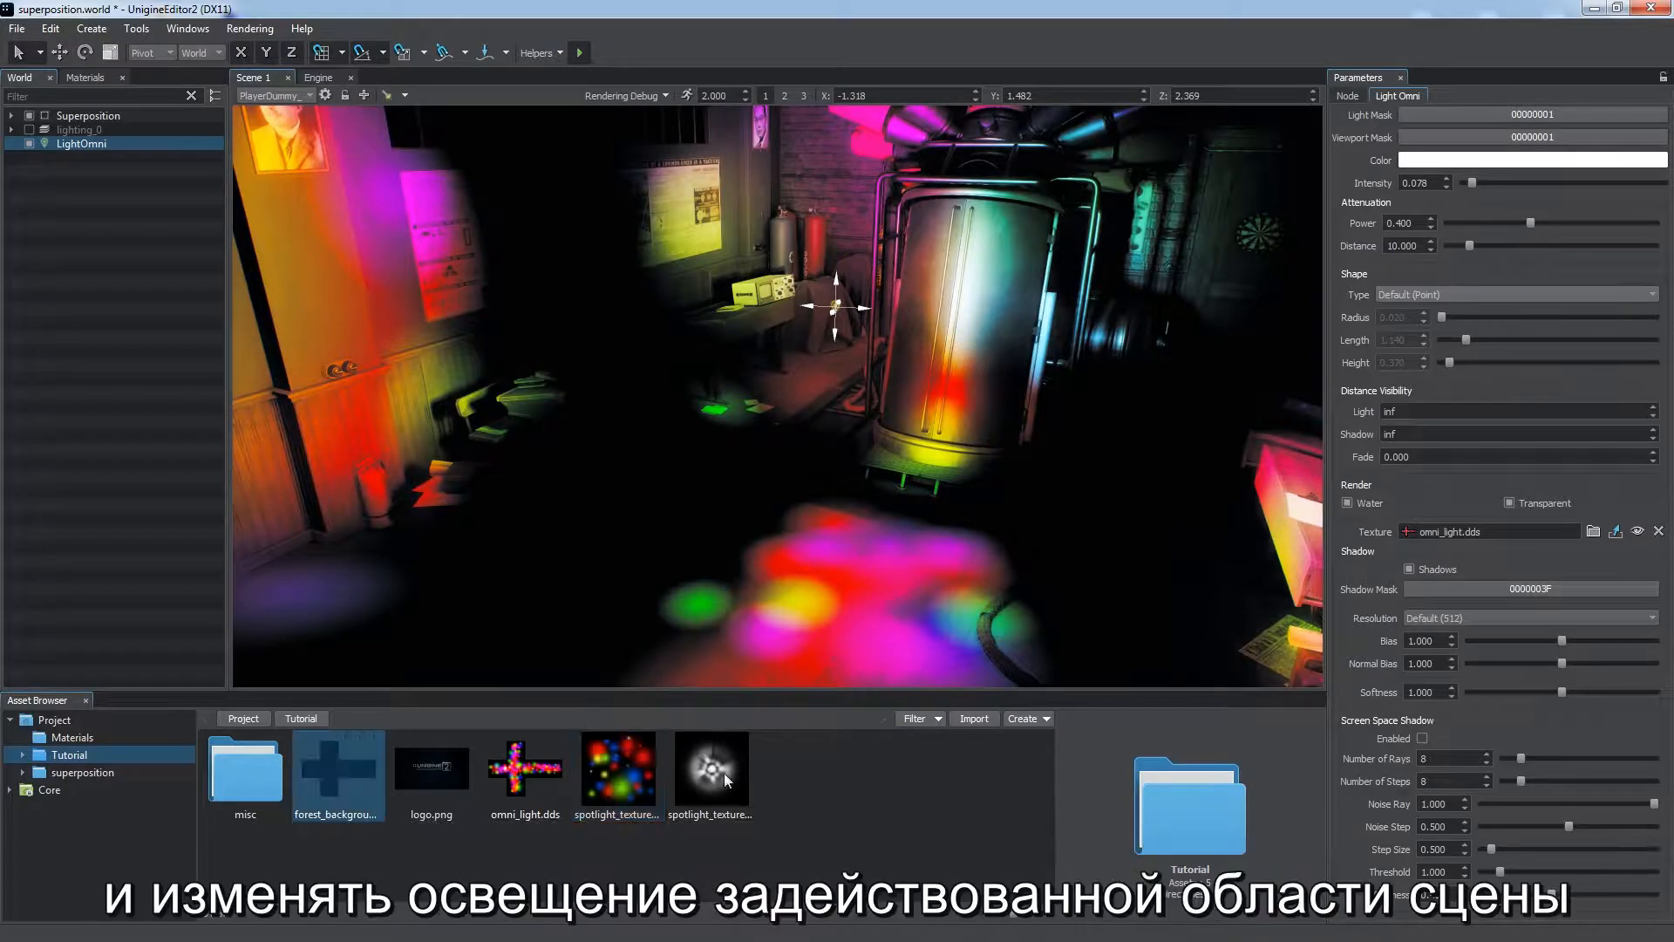
drag(1434, 536, 1438, 533)
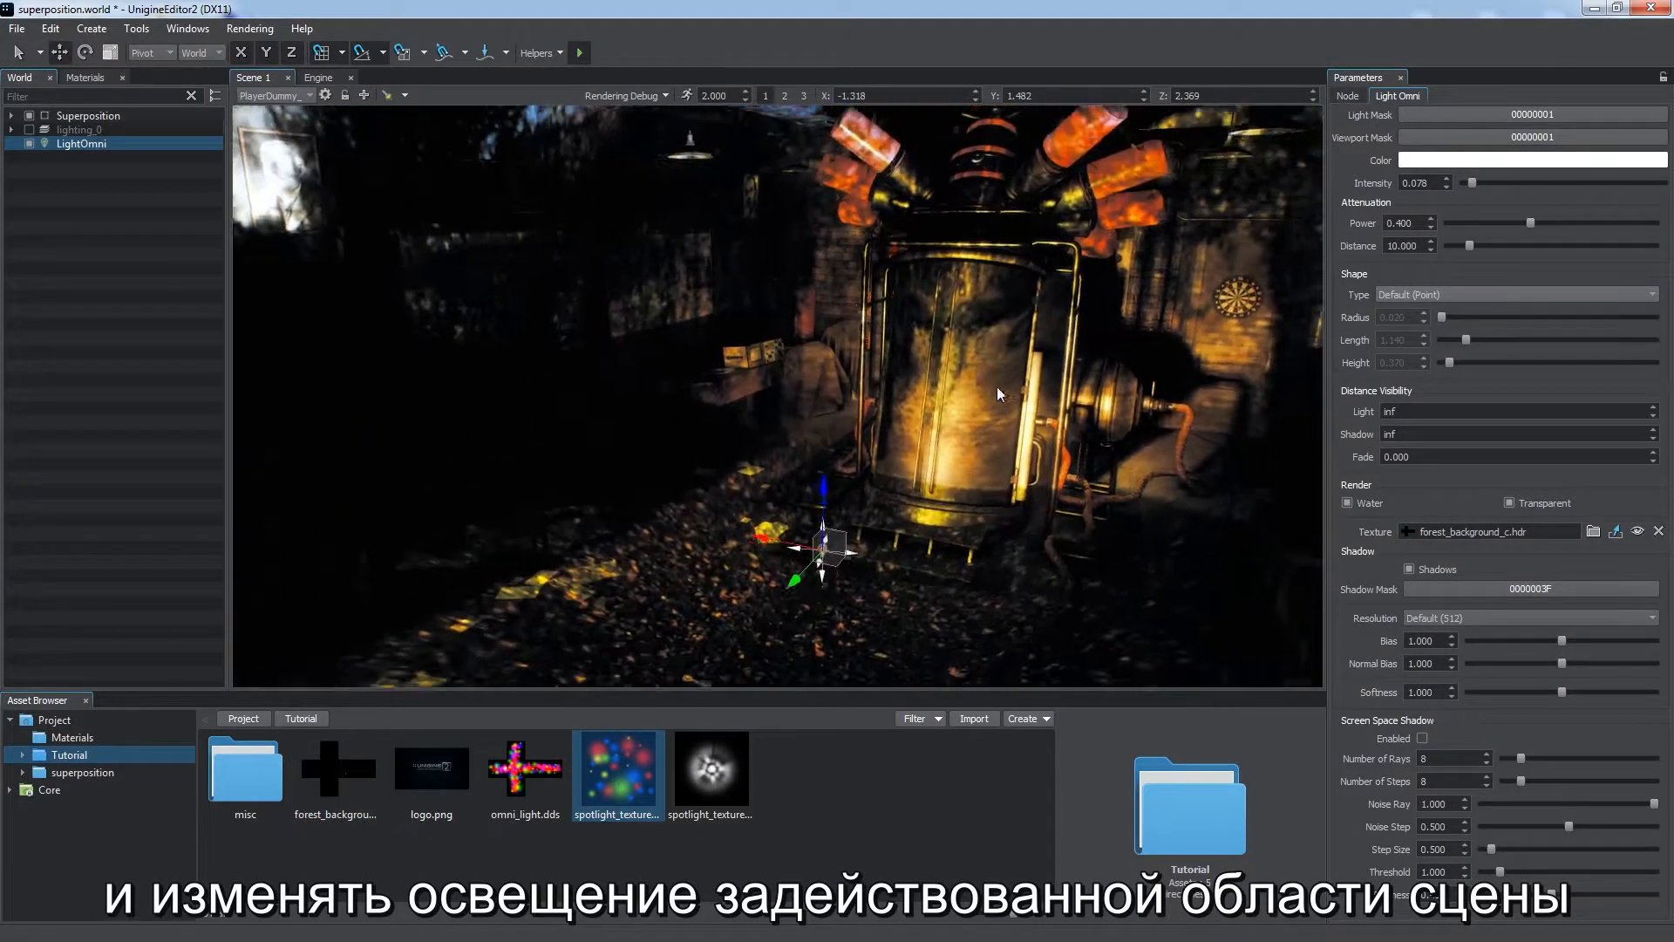
drag(831, 461, 766, 421)
key(w)
key(q)
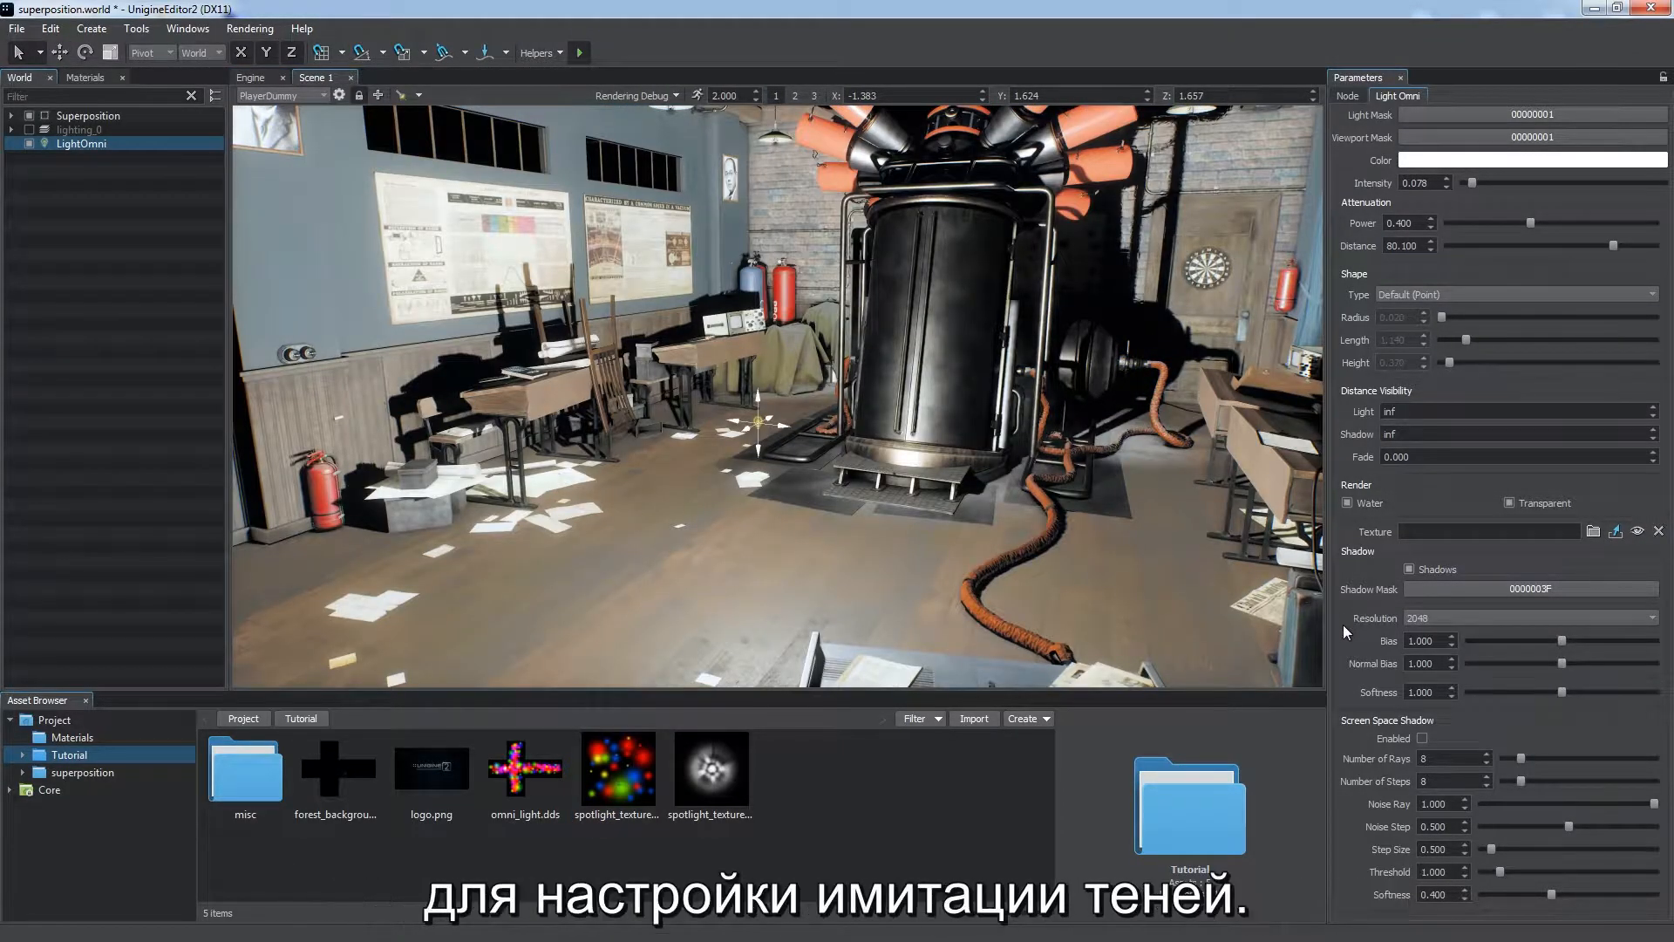
Switch the omni light's shadows off and back on to compare the scene
click(1411, 568)
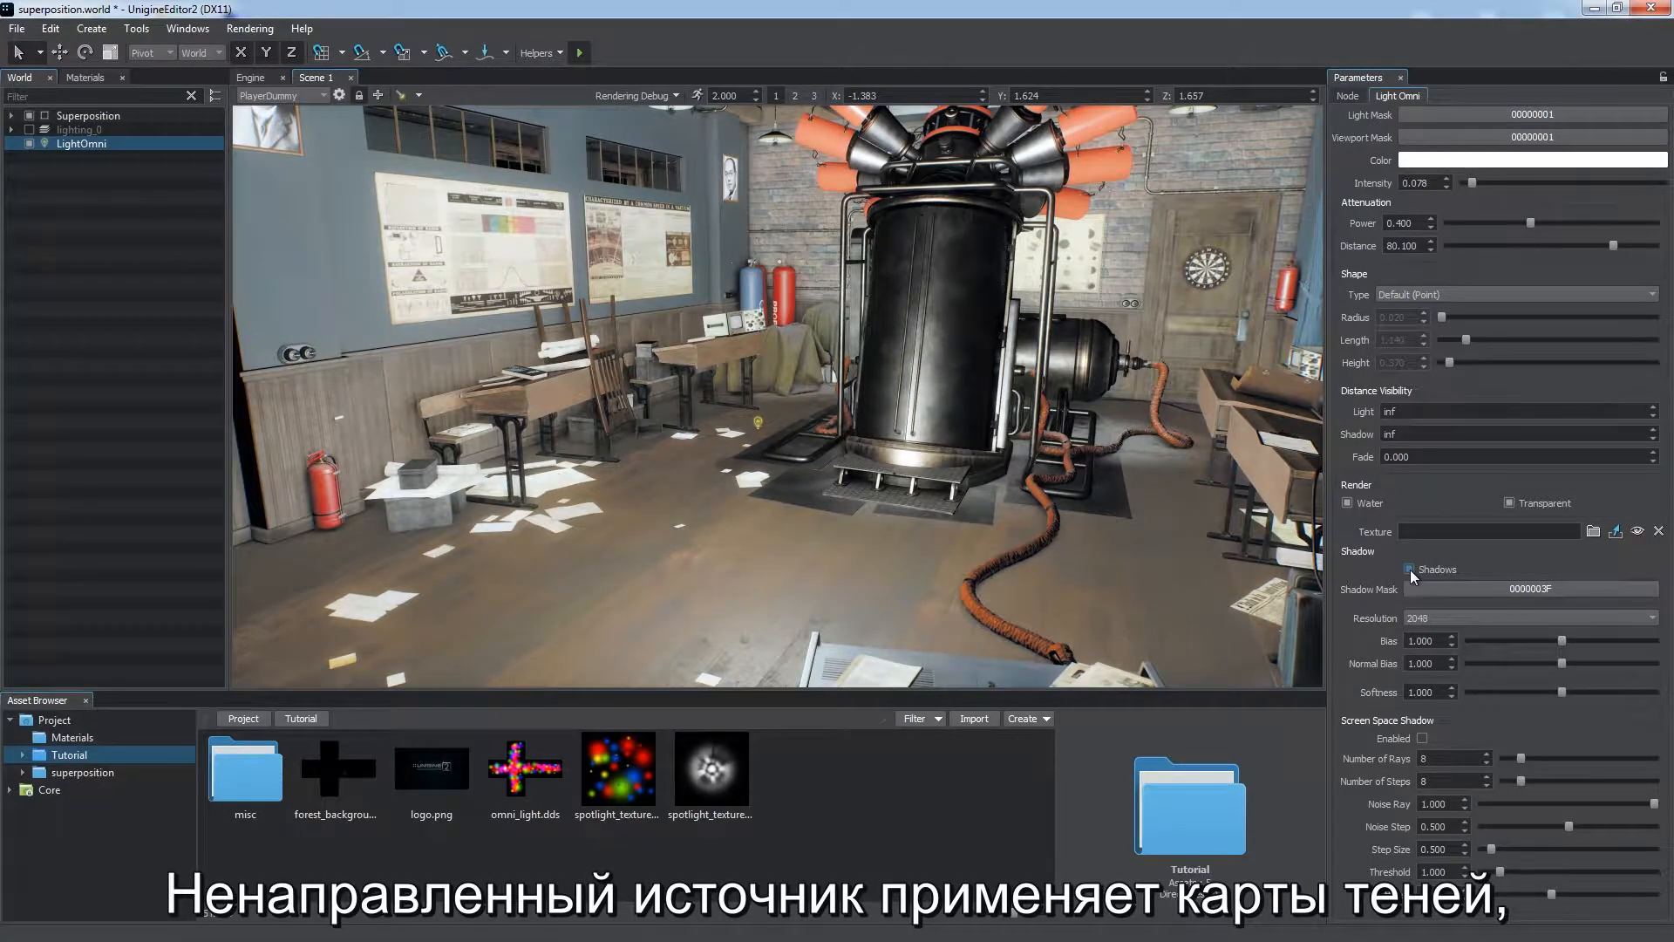
click(1410, 569)
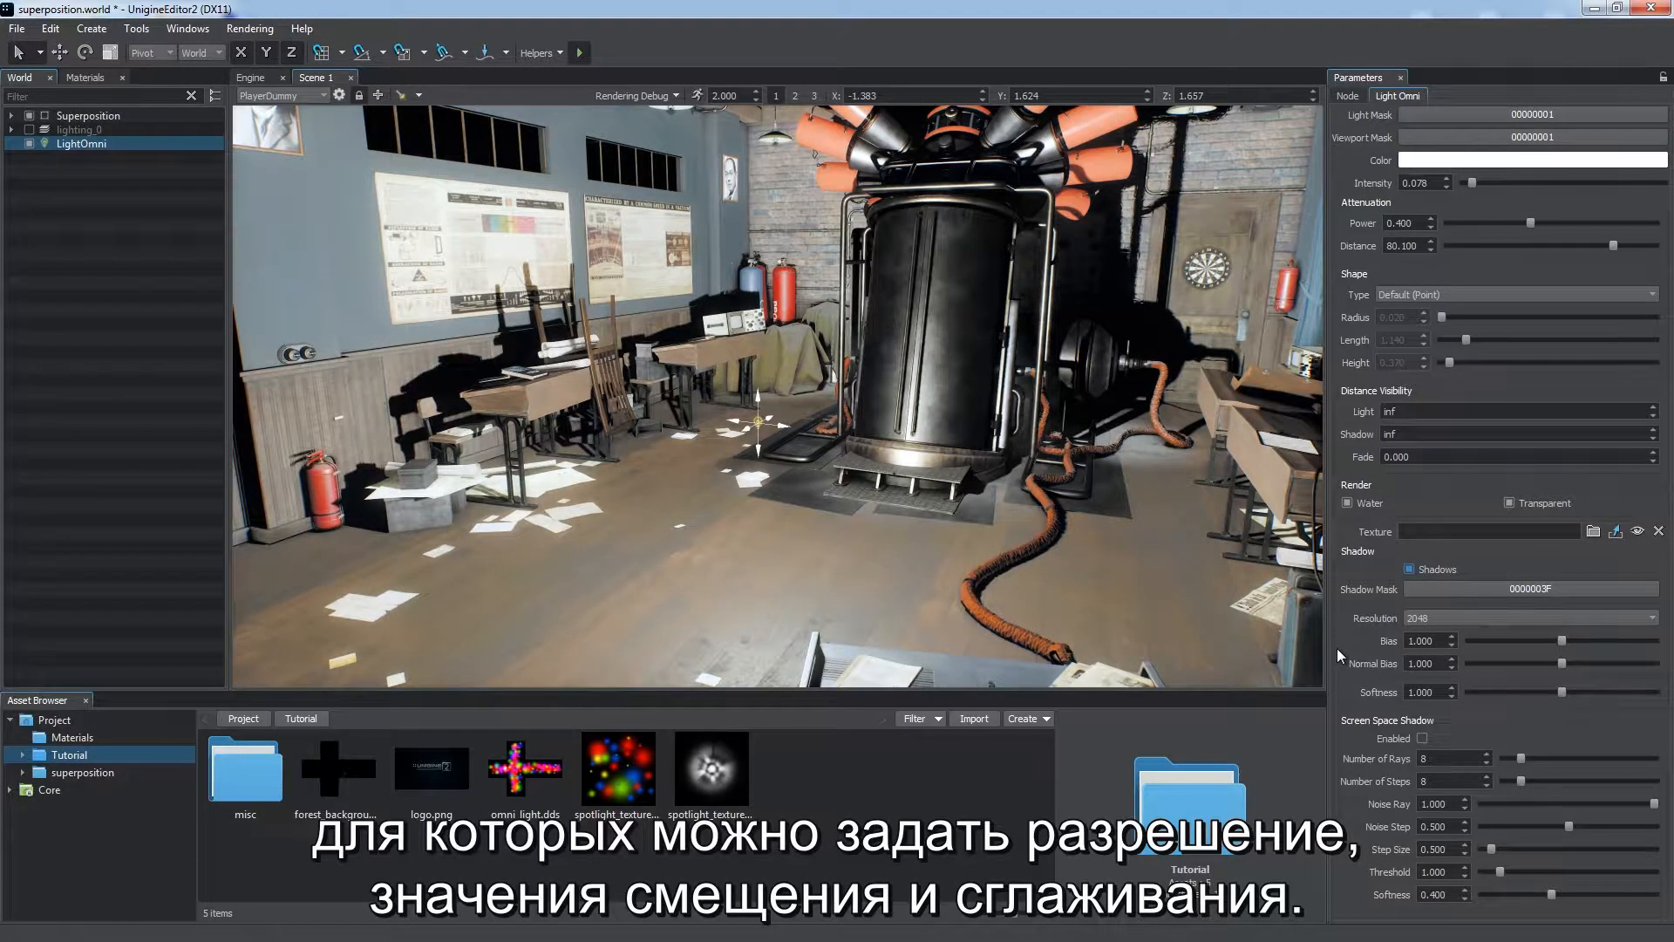
Keep the omni light's shadow resolution at 2048 and raise the shadow softness
click(1432, 619)
click(1448, 619)
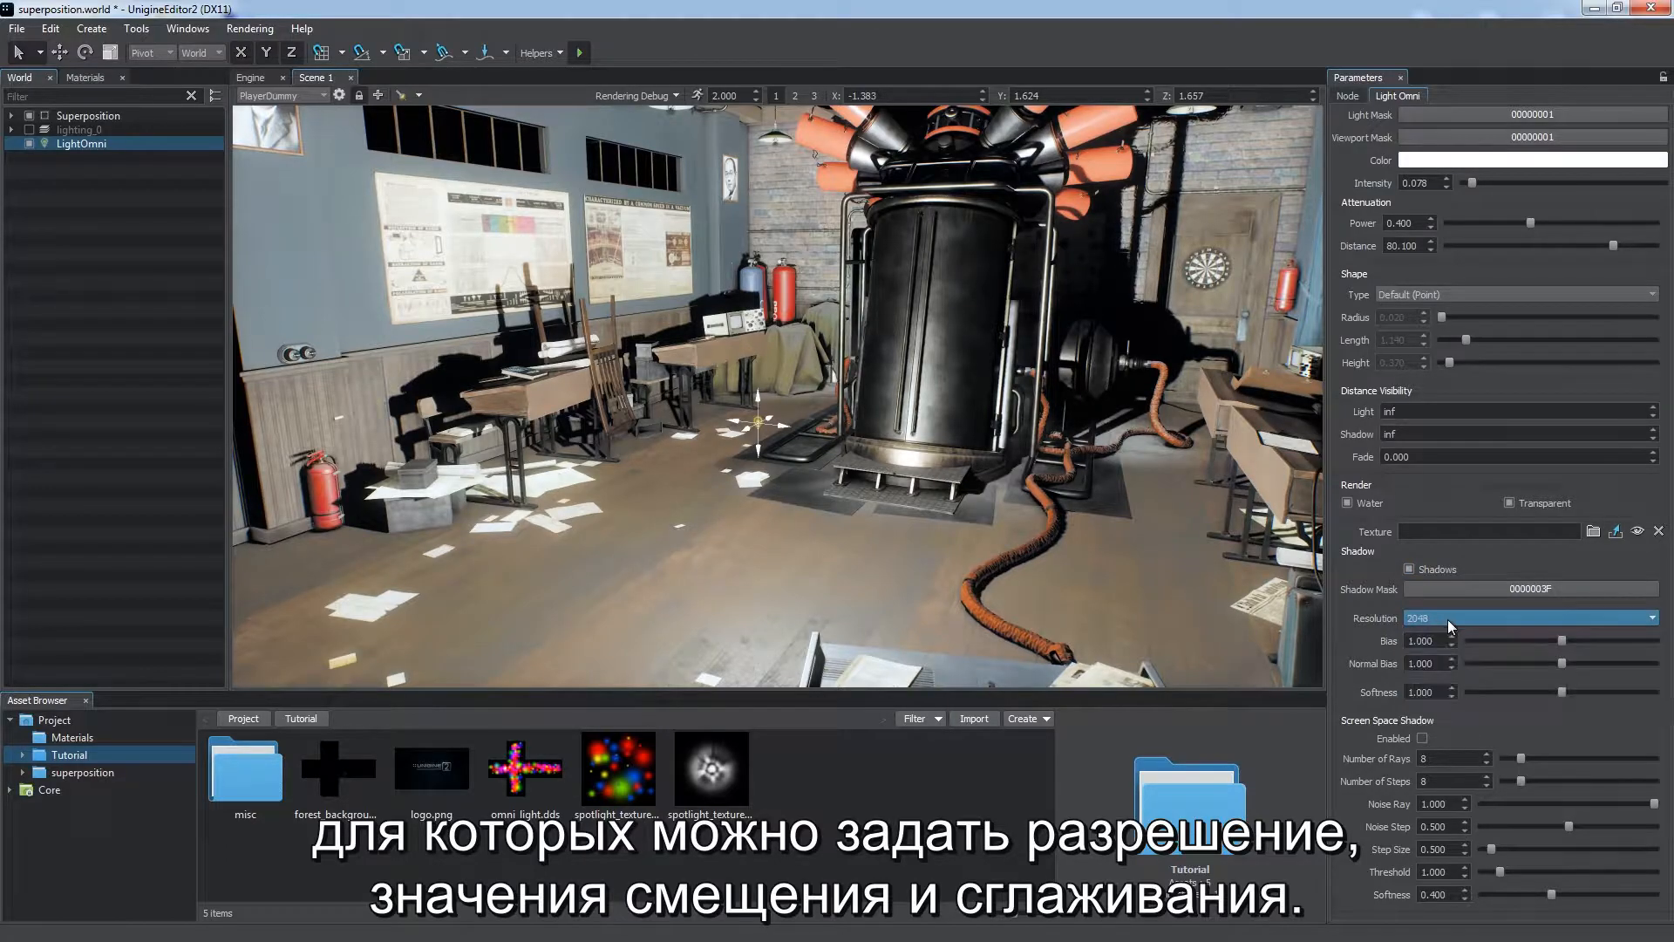
drag(1476, 691, 1654, 692)
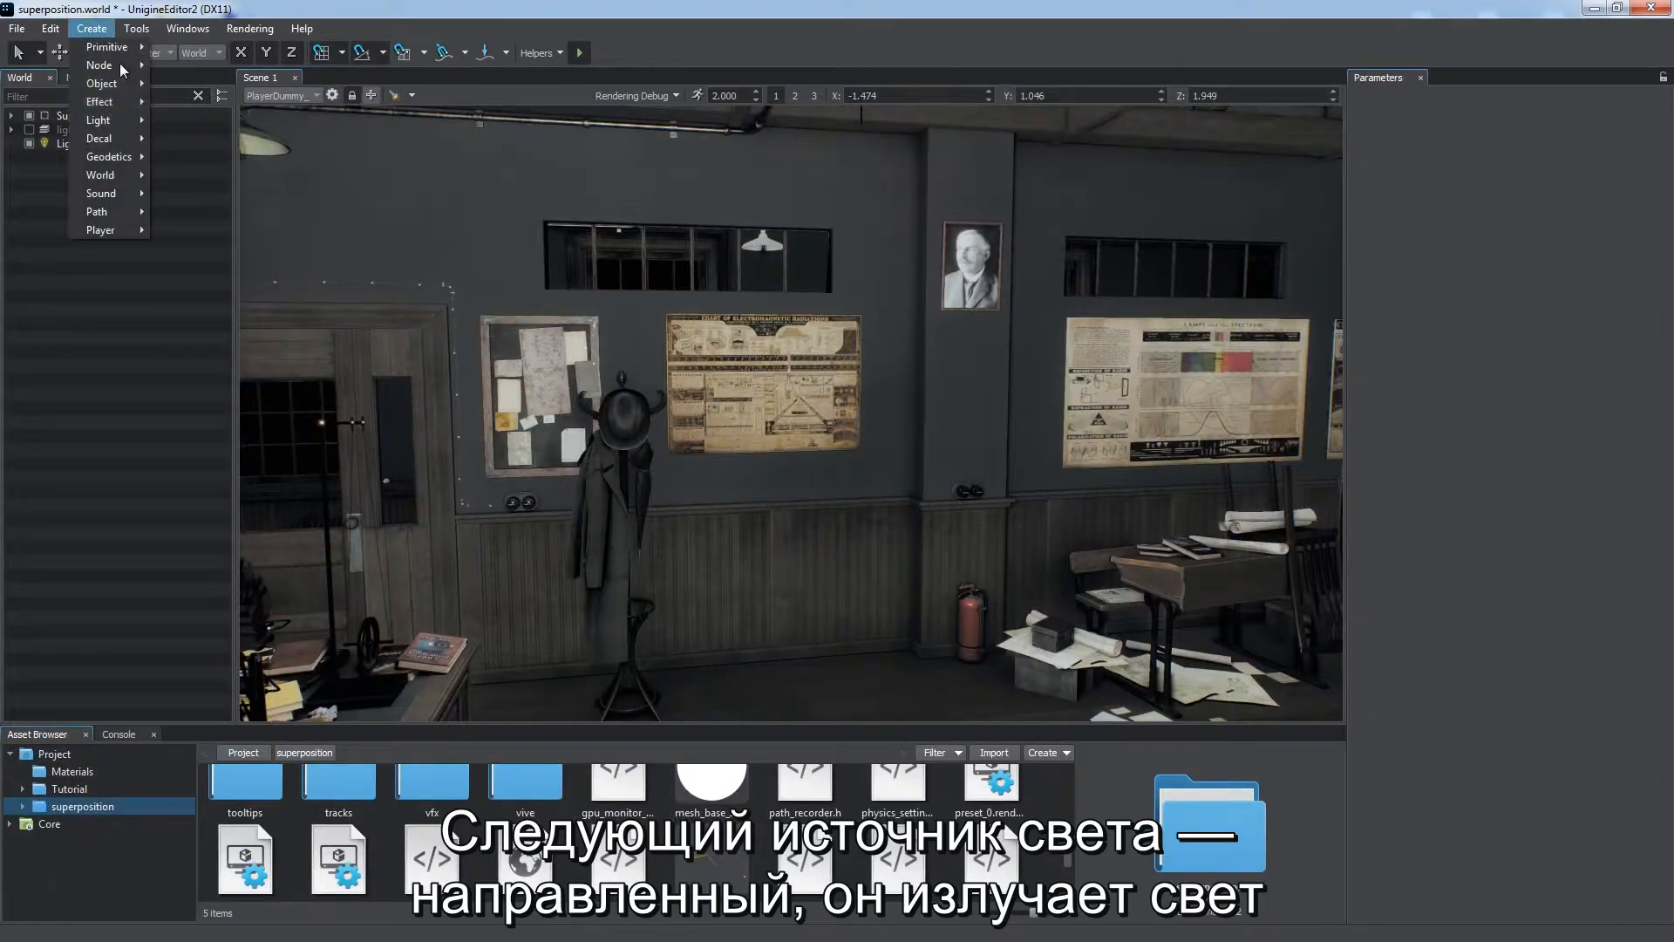
Create a projected light in the room and move it along the wall toward the fire extinguisher
mouse_move(123, 119)
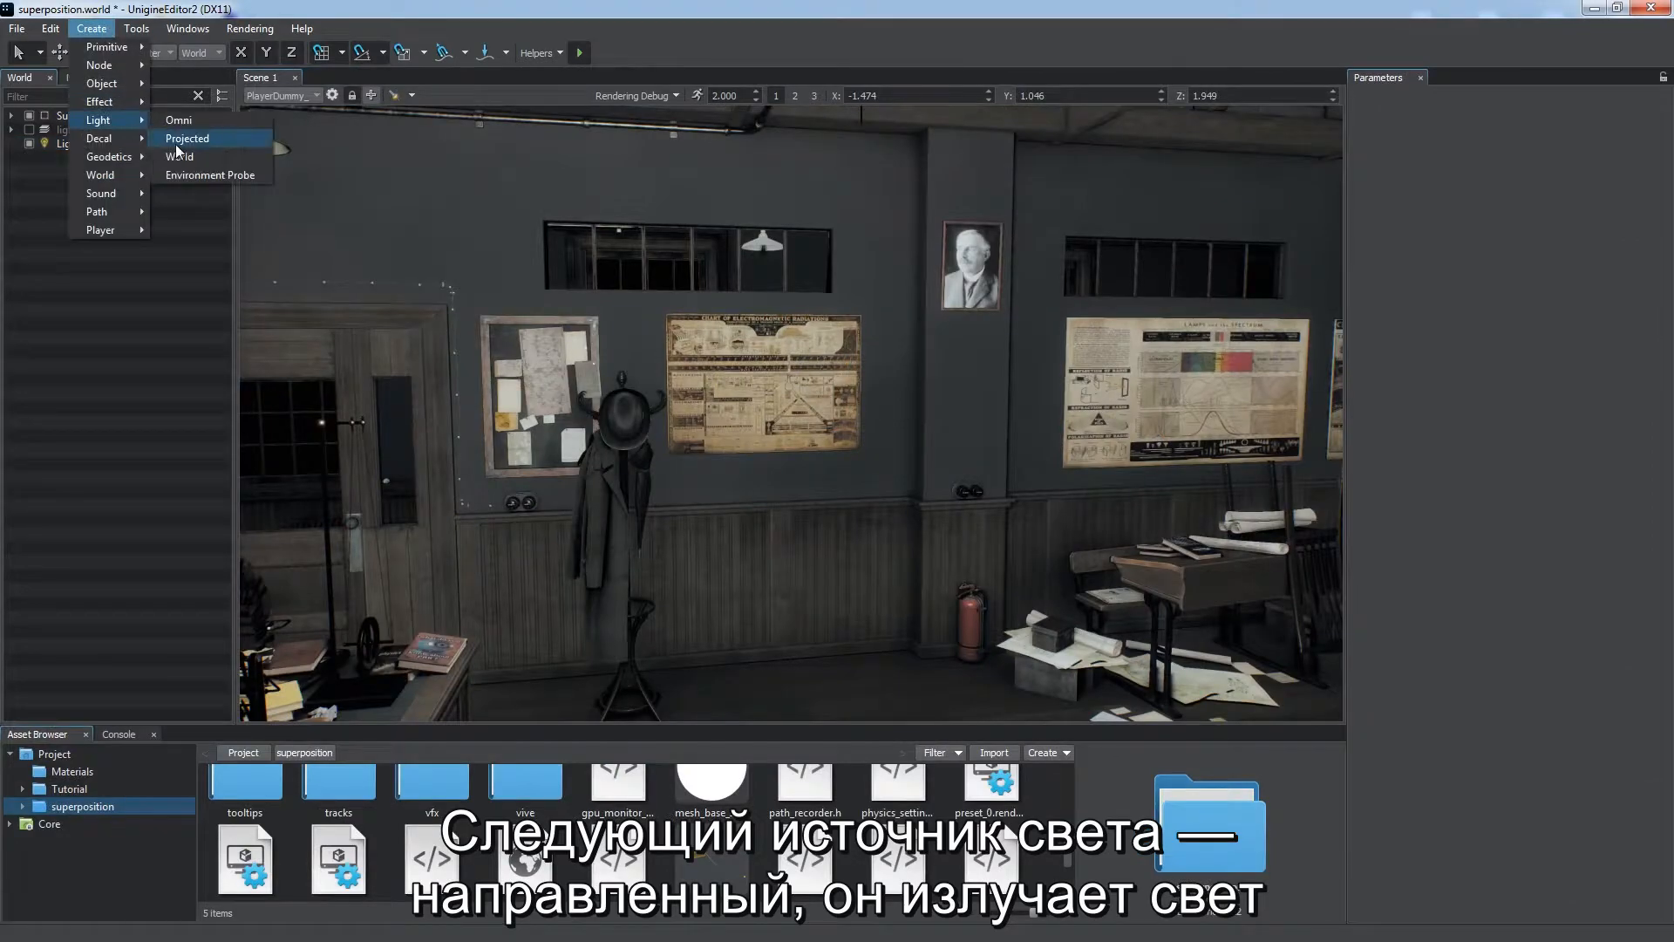
click(180, 139)
alt+drag(952, 574, 865, 459)
drag(783, 392, 901, 464)
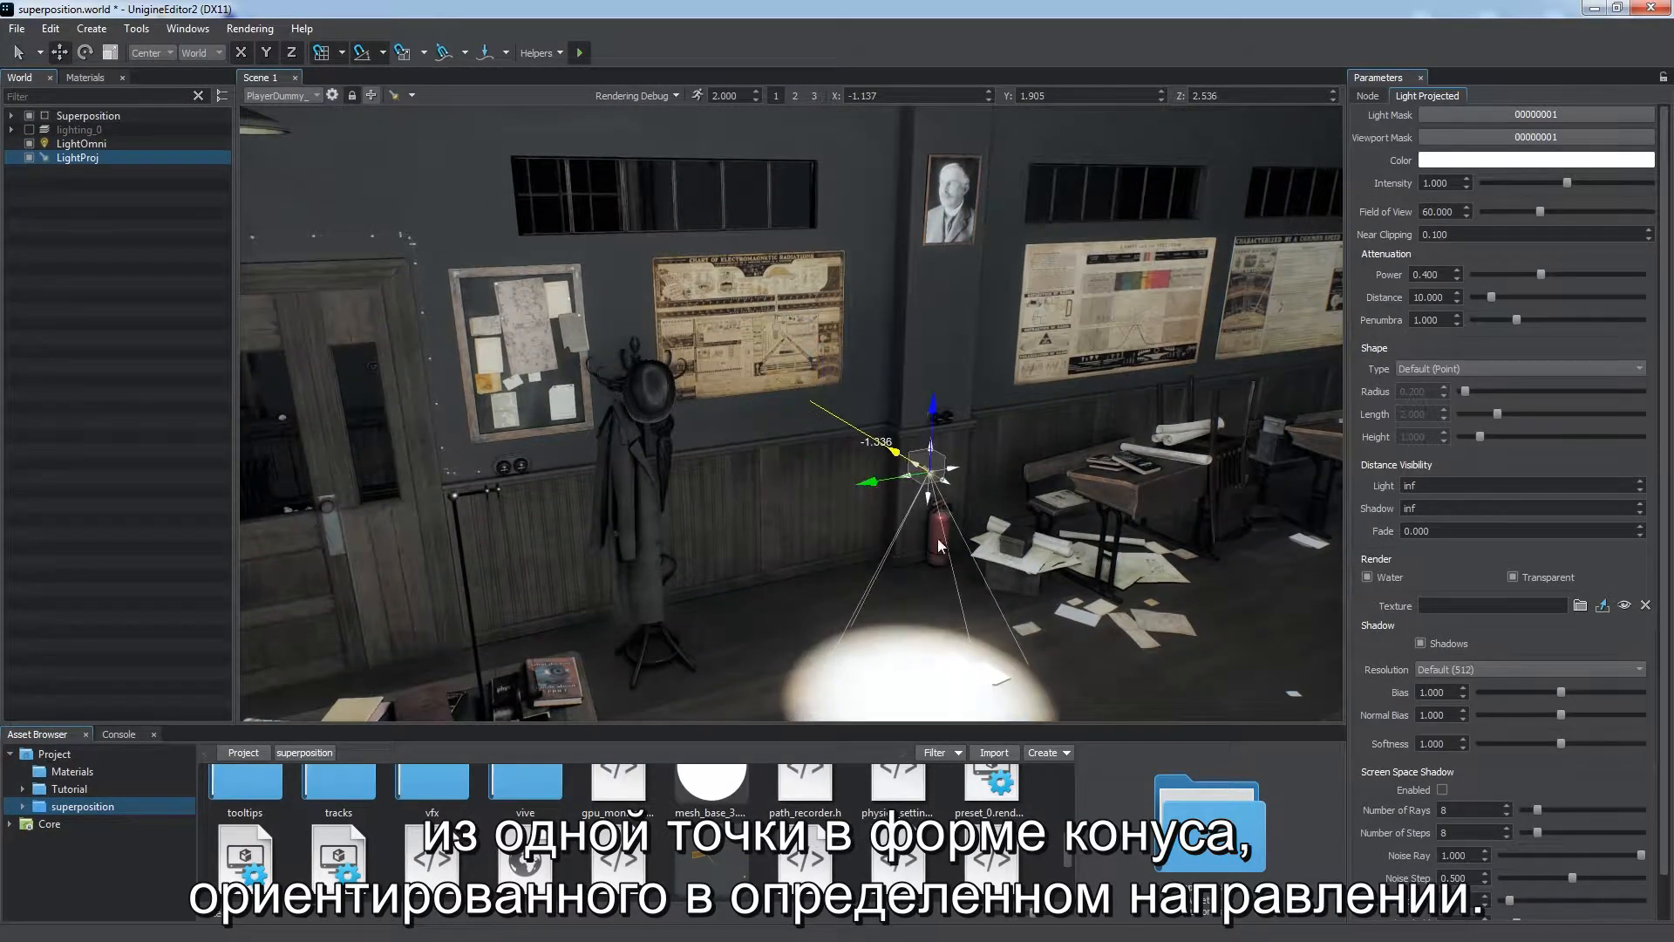
middle_drag(901, 464, 821, 312)
Rotate the projected light to aim its cone past the desks at the cylindrical machine, and move it closer to the machine
key(e)
drag(801, 262, 760, 361)
right_drag(976, 416, 1064, 426)
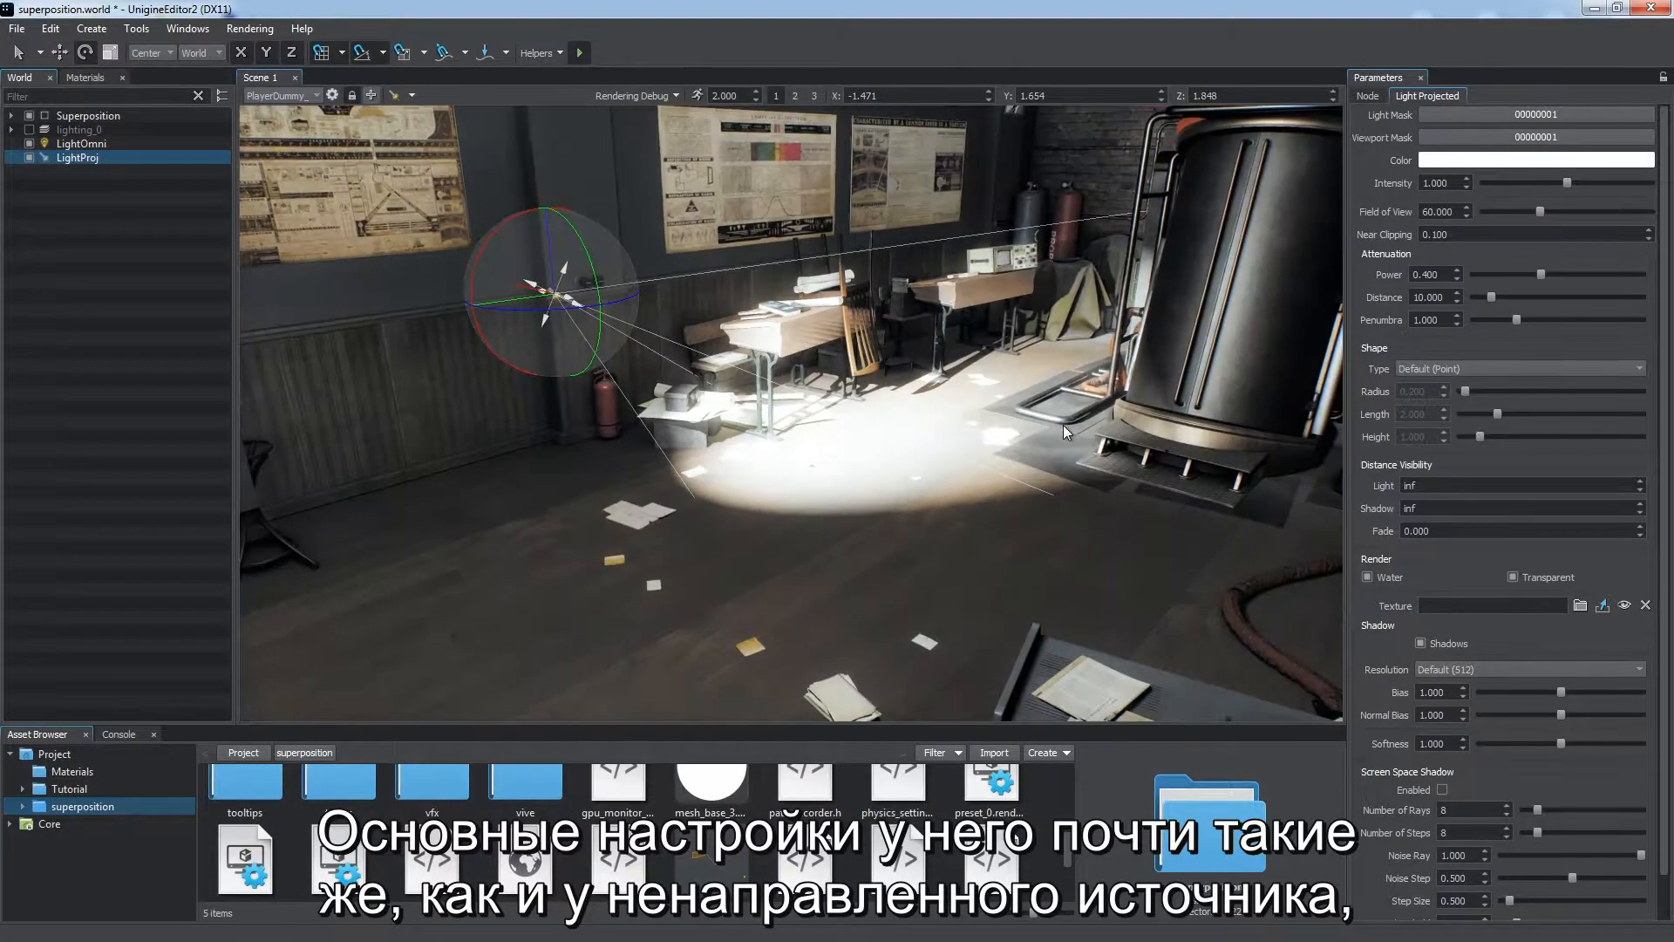
key(w)
drag(504, 289, 626, 327)
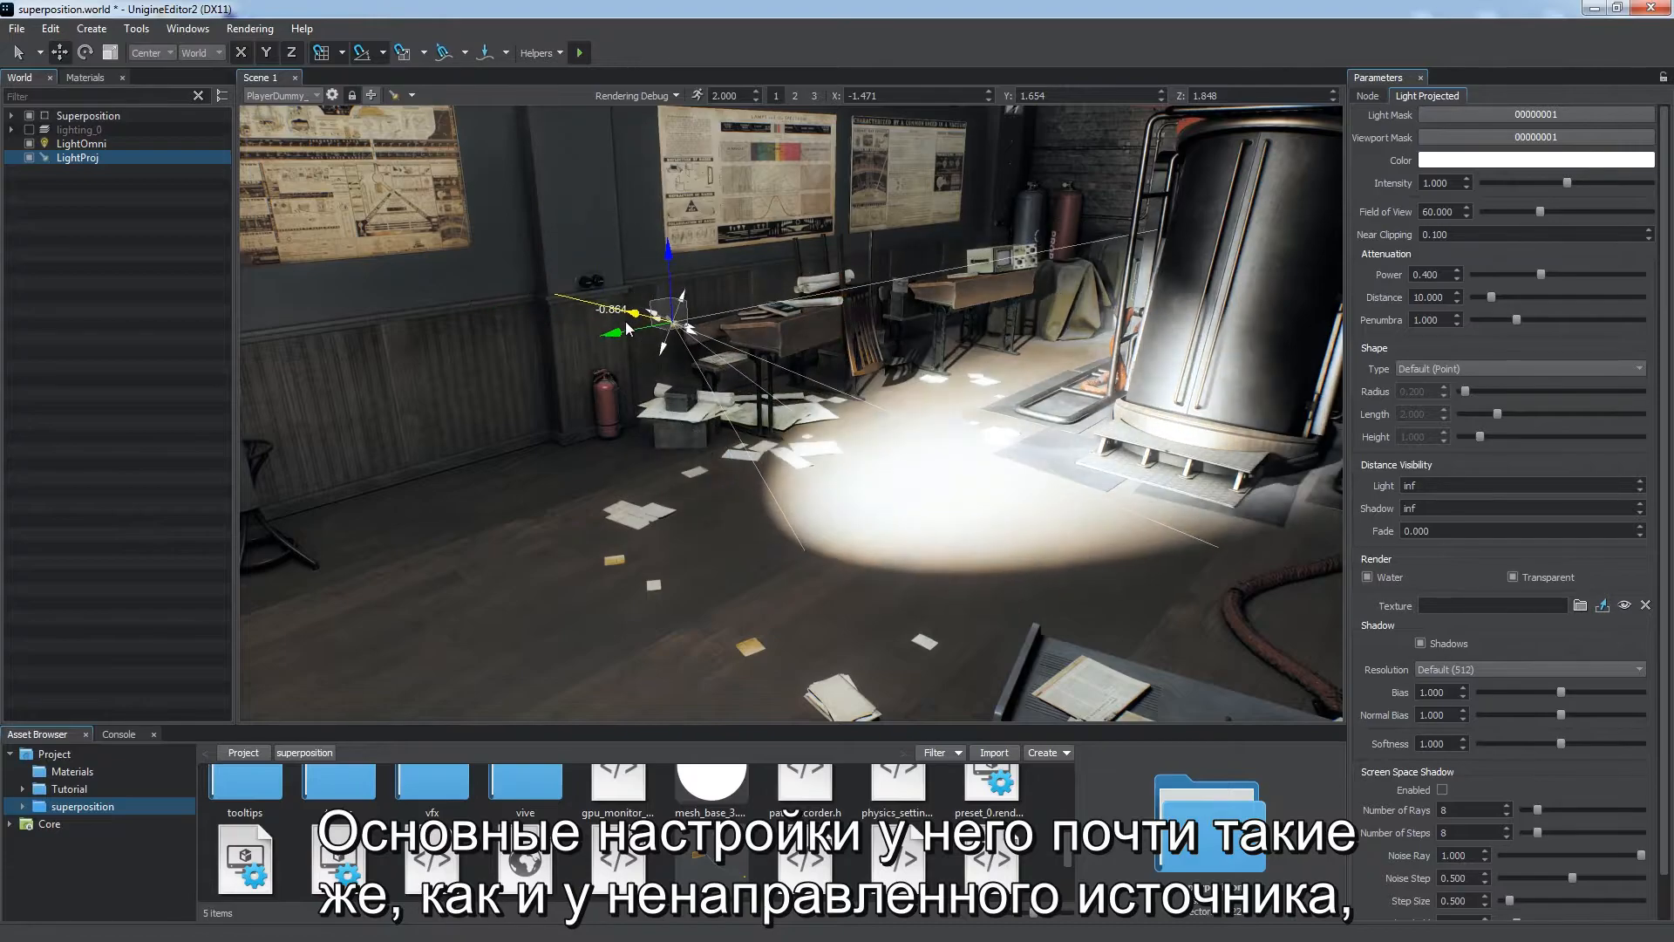
Reset the projected light's rotation to zero on all axes so its cone points straight down at the floor
click(1368, 96)
click(1650, 210)
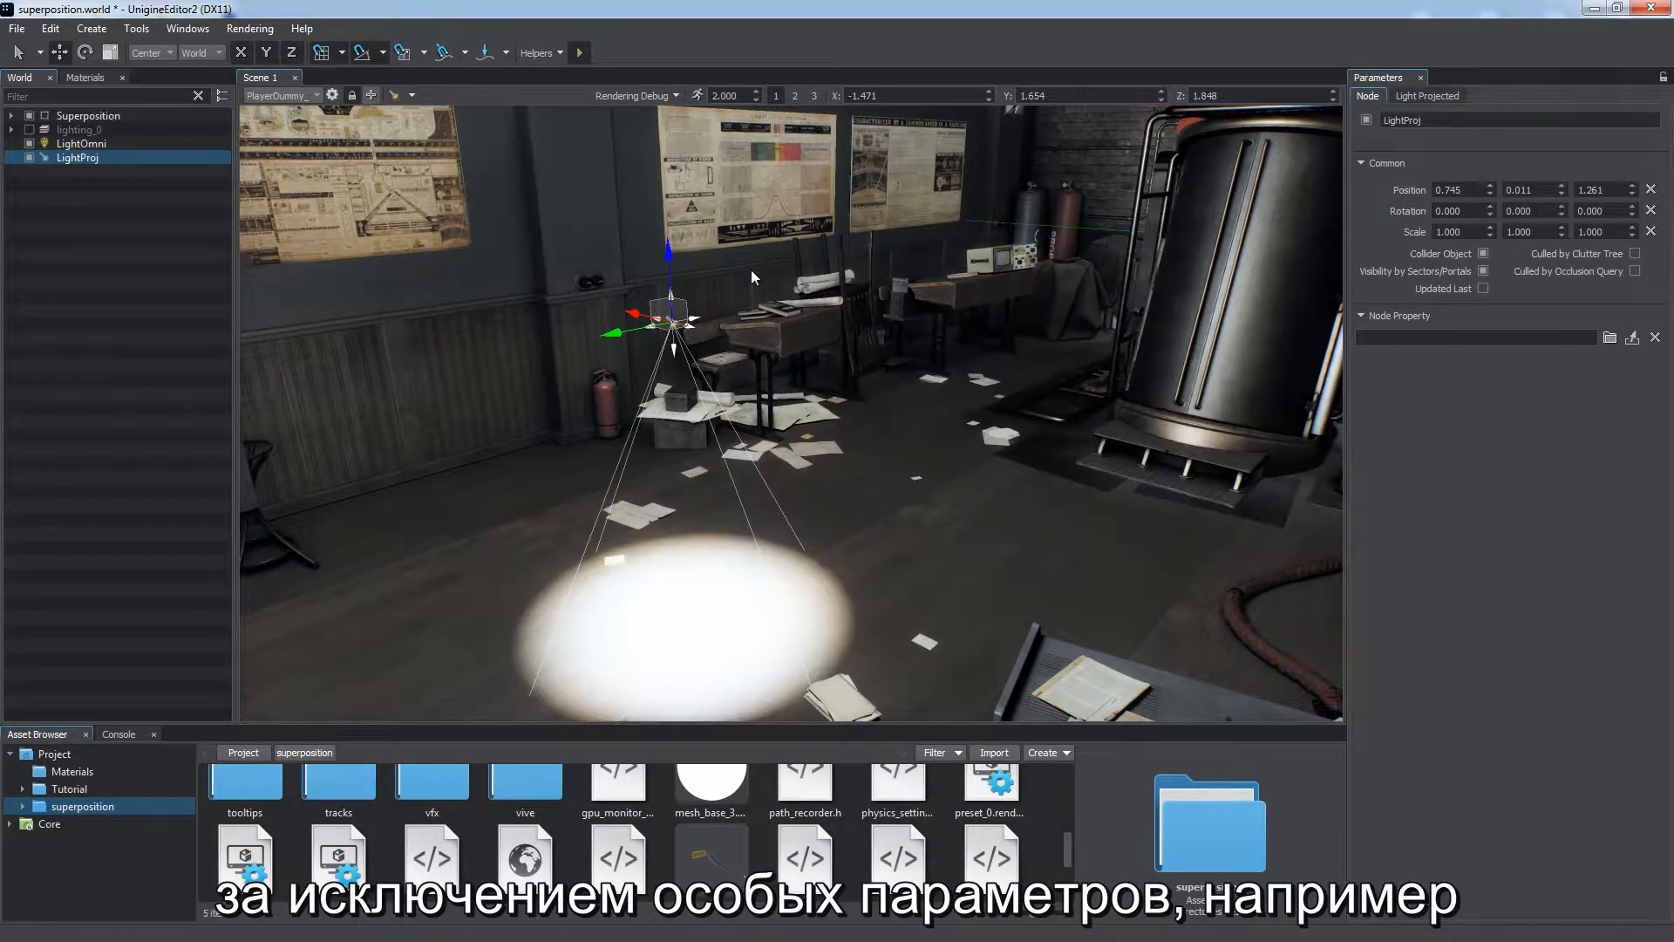
Set the projected light's field of view to about 71.644, and try a larger penumbra before undoing that change
click(1426, 96)
mouse_move(1541, 211)
mouse_down()
mouse_move(1587, 209)
mouse_move(1550, 214)
mouse_up()
drag(1516, 320, 1564, 321)
key(ctrl+z)
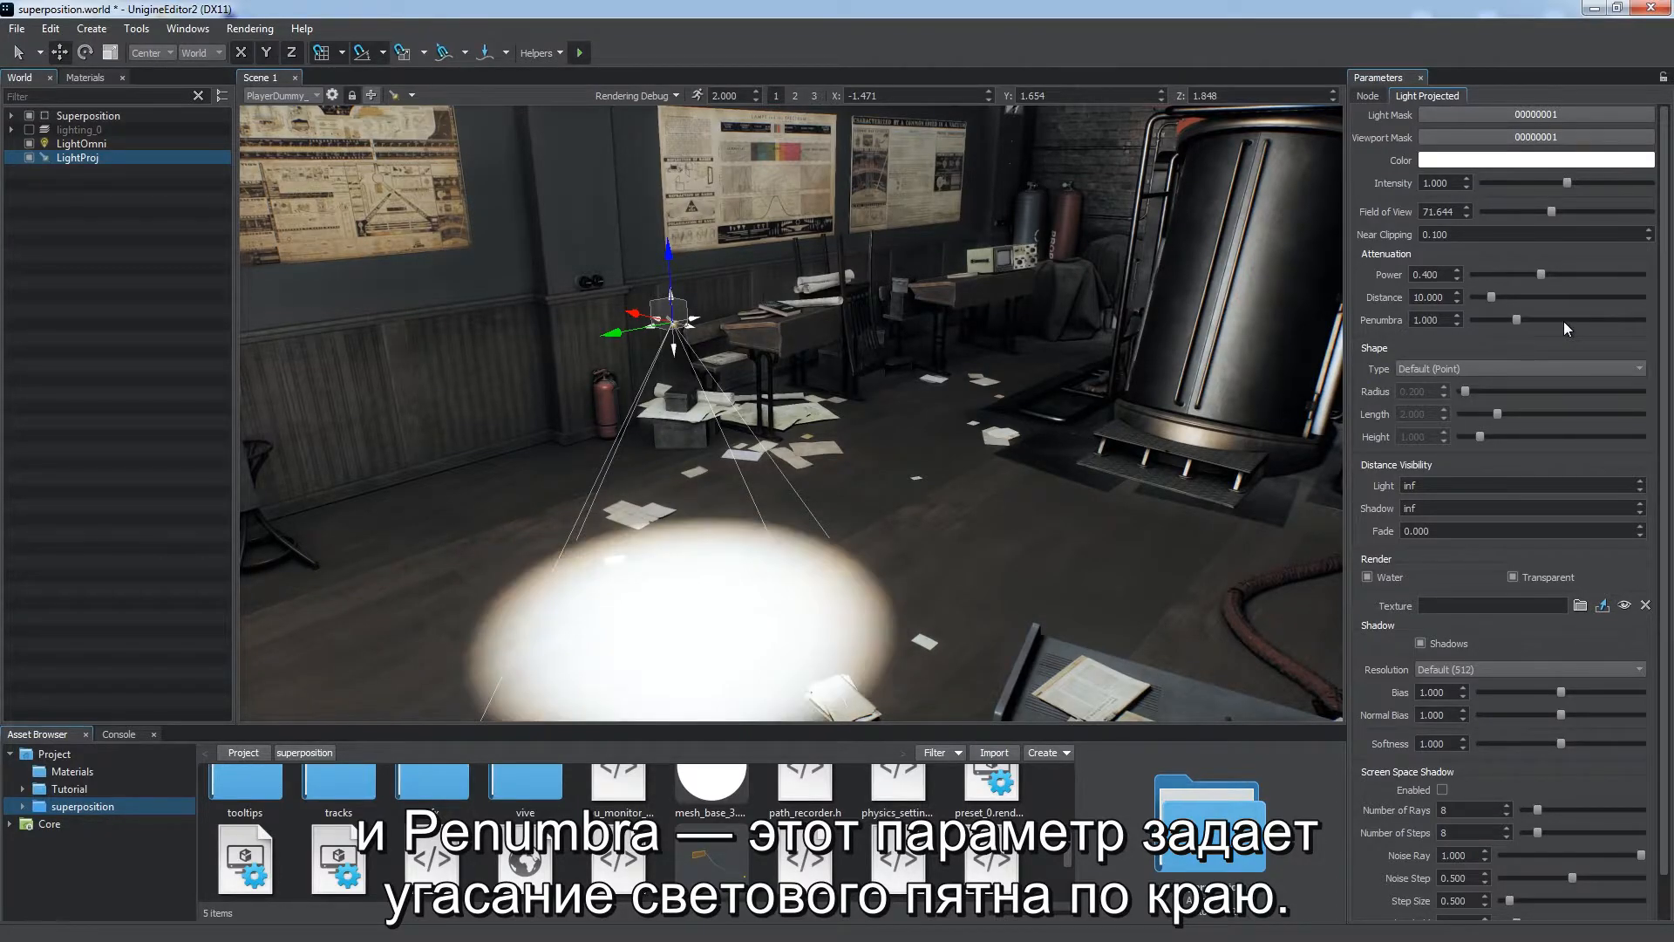
Assign logo.png from the Tutorial folder as the projected light's texture
scroll(1358, 589, down, 1)
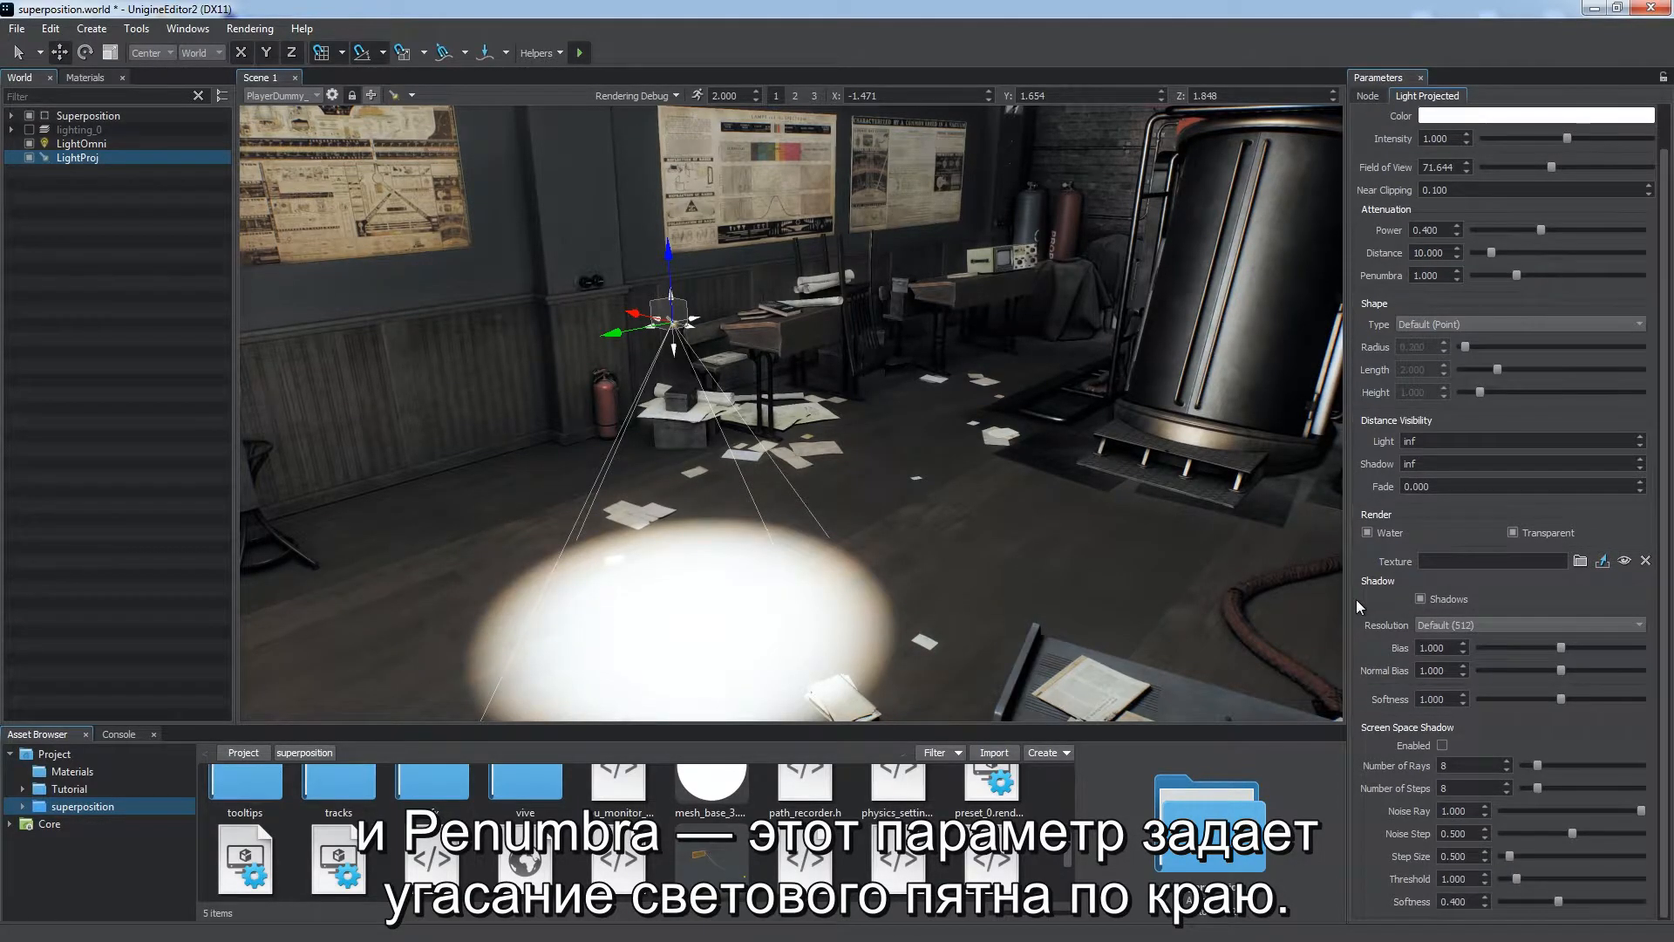
click(70, 789)
drag(445, 818, 1491, 561)
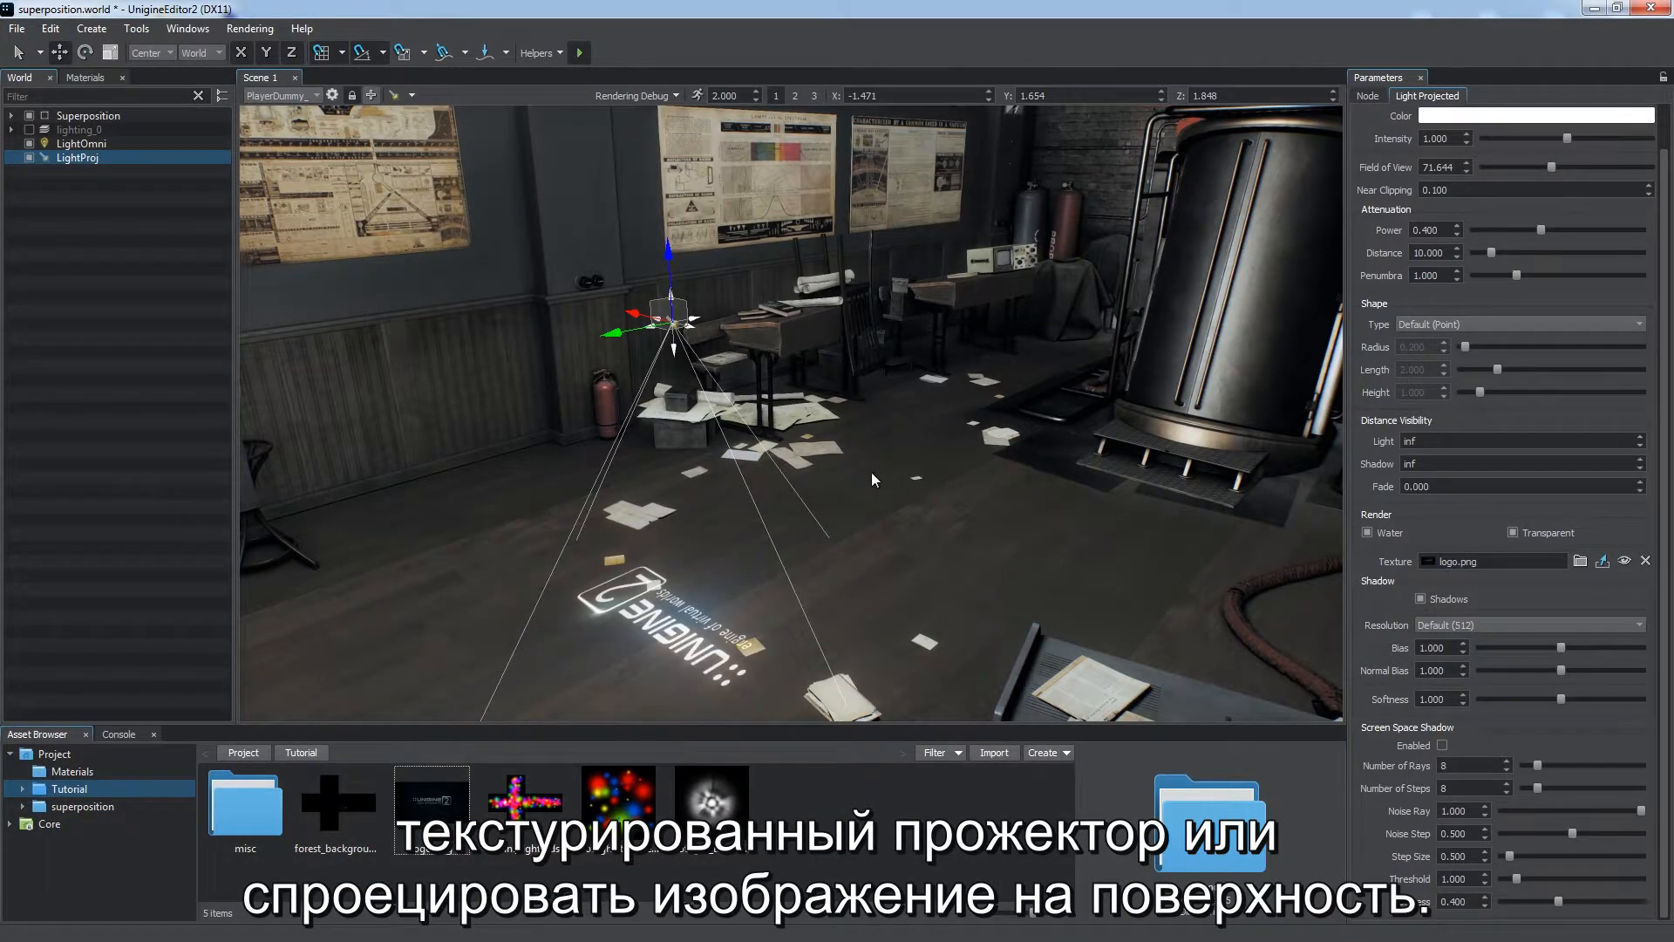
Rotate the projected light to turn the logo readable and cast it onto the wall beside the fire extinguisher
key(e)
drag(682, 339, 535, 333)
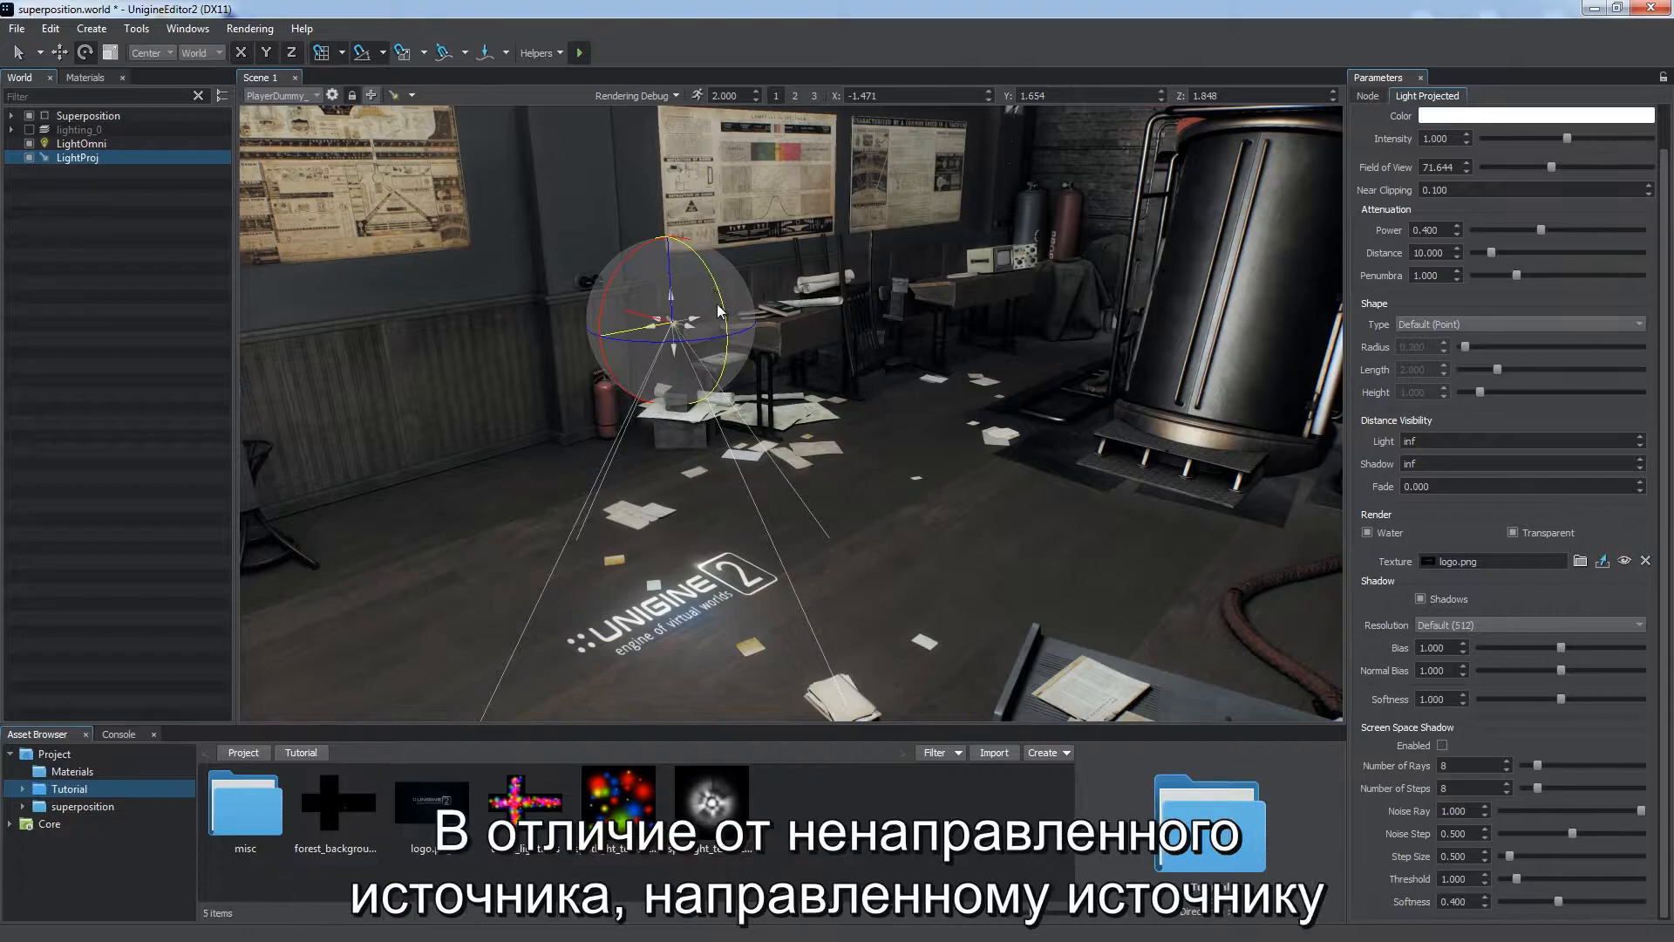
drag(720, 310, 726, 463)
key(w)
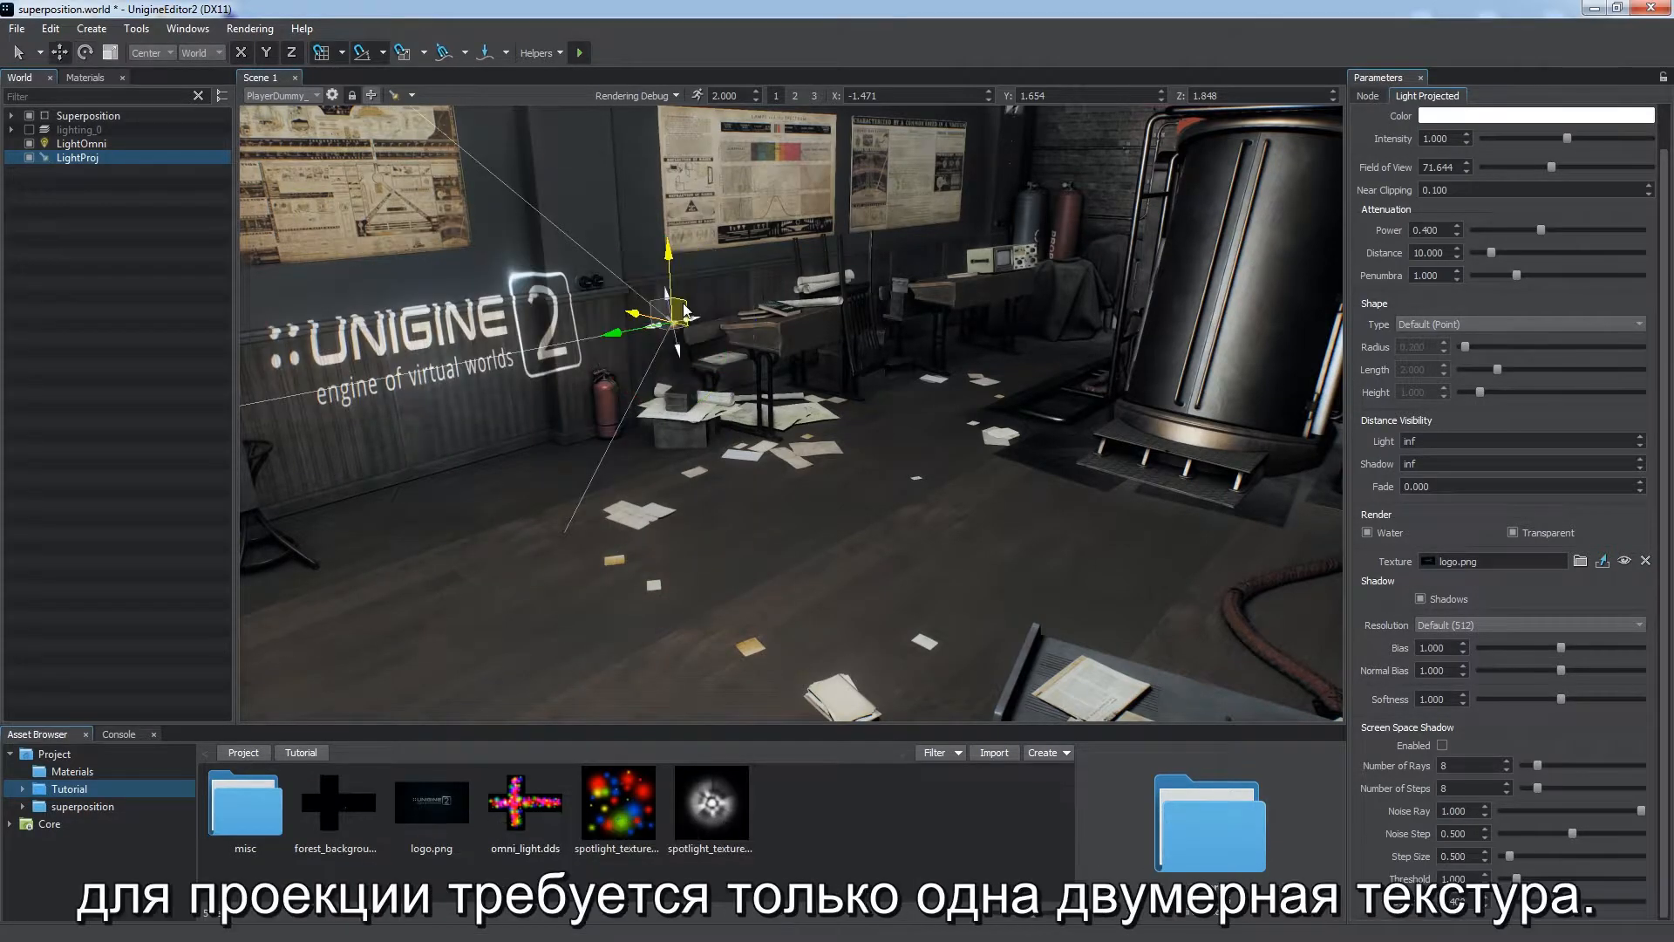
Move the projected light up in front of the poster near the coat rack and assign spotlight_texture_7_d.png as its texture
drag(646, 316, 579, 365)
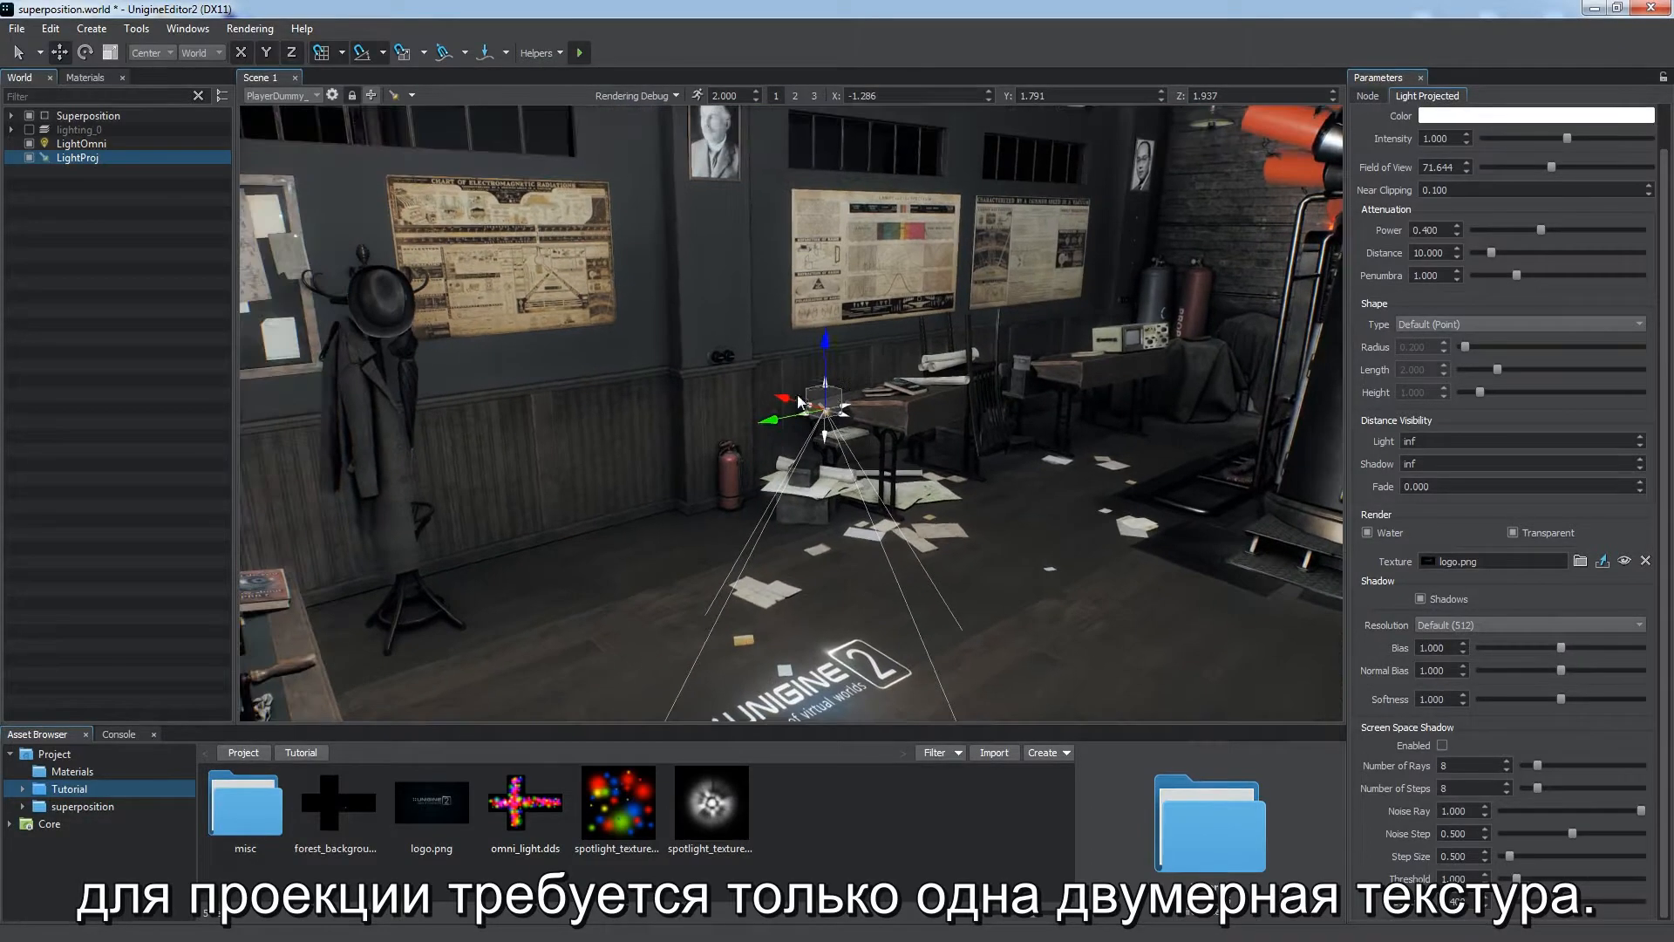
drag(571, 262, 576, 199)
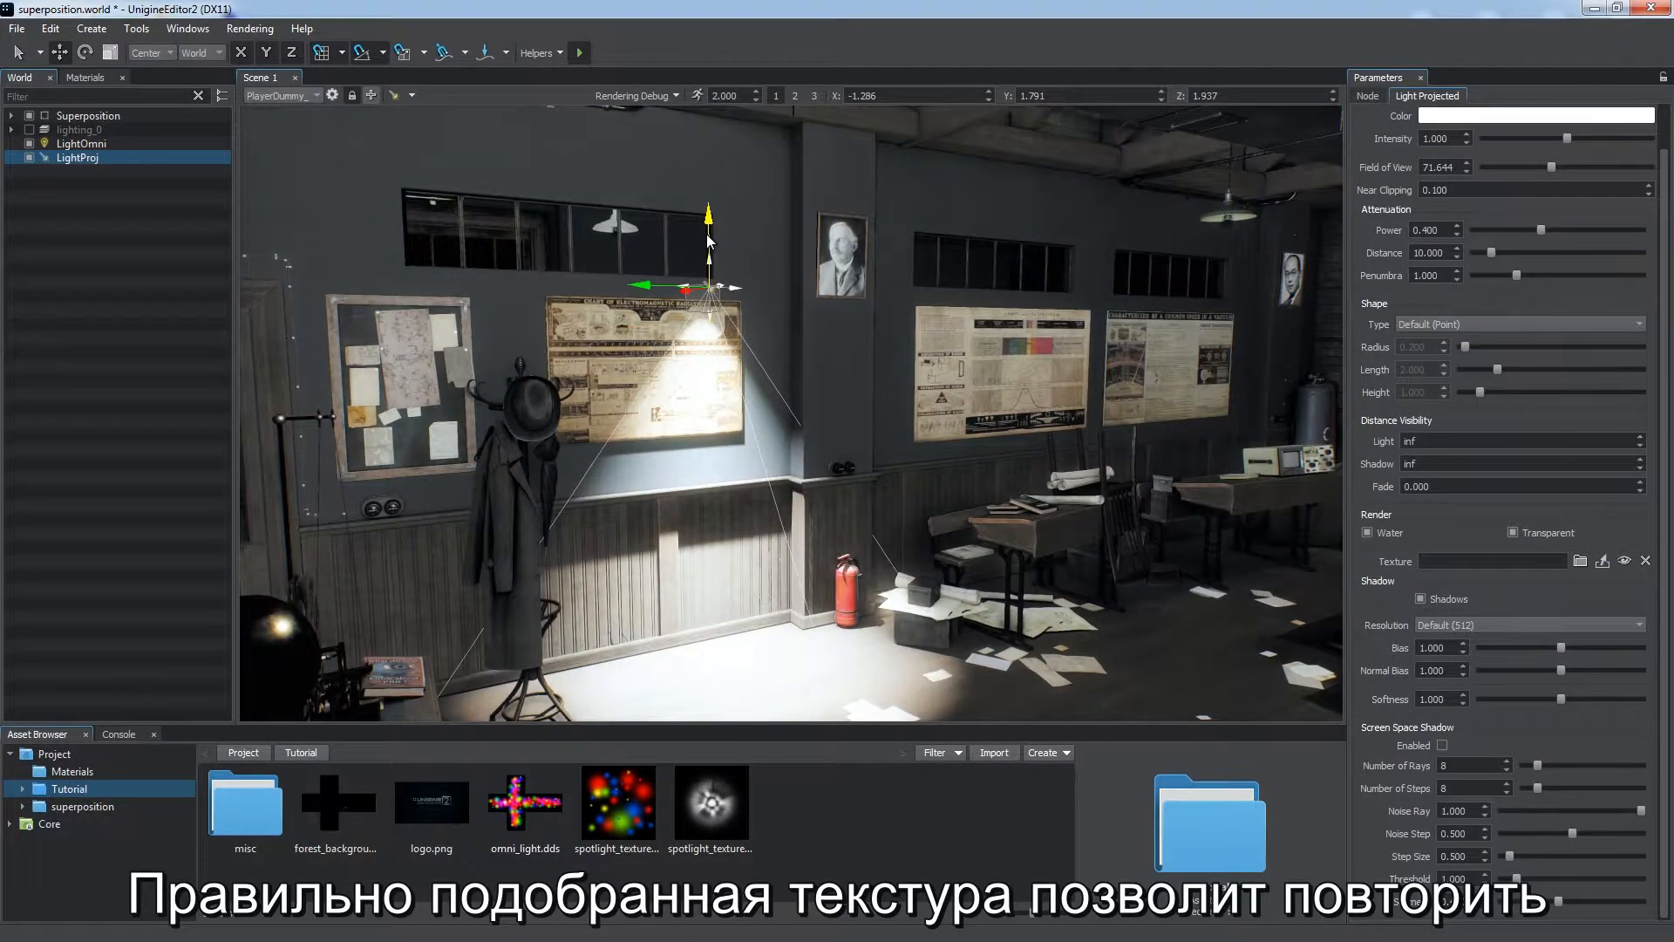
drag(731, 815, 1361, 628)
drag(1450, 571, 1449, 567)
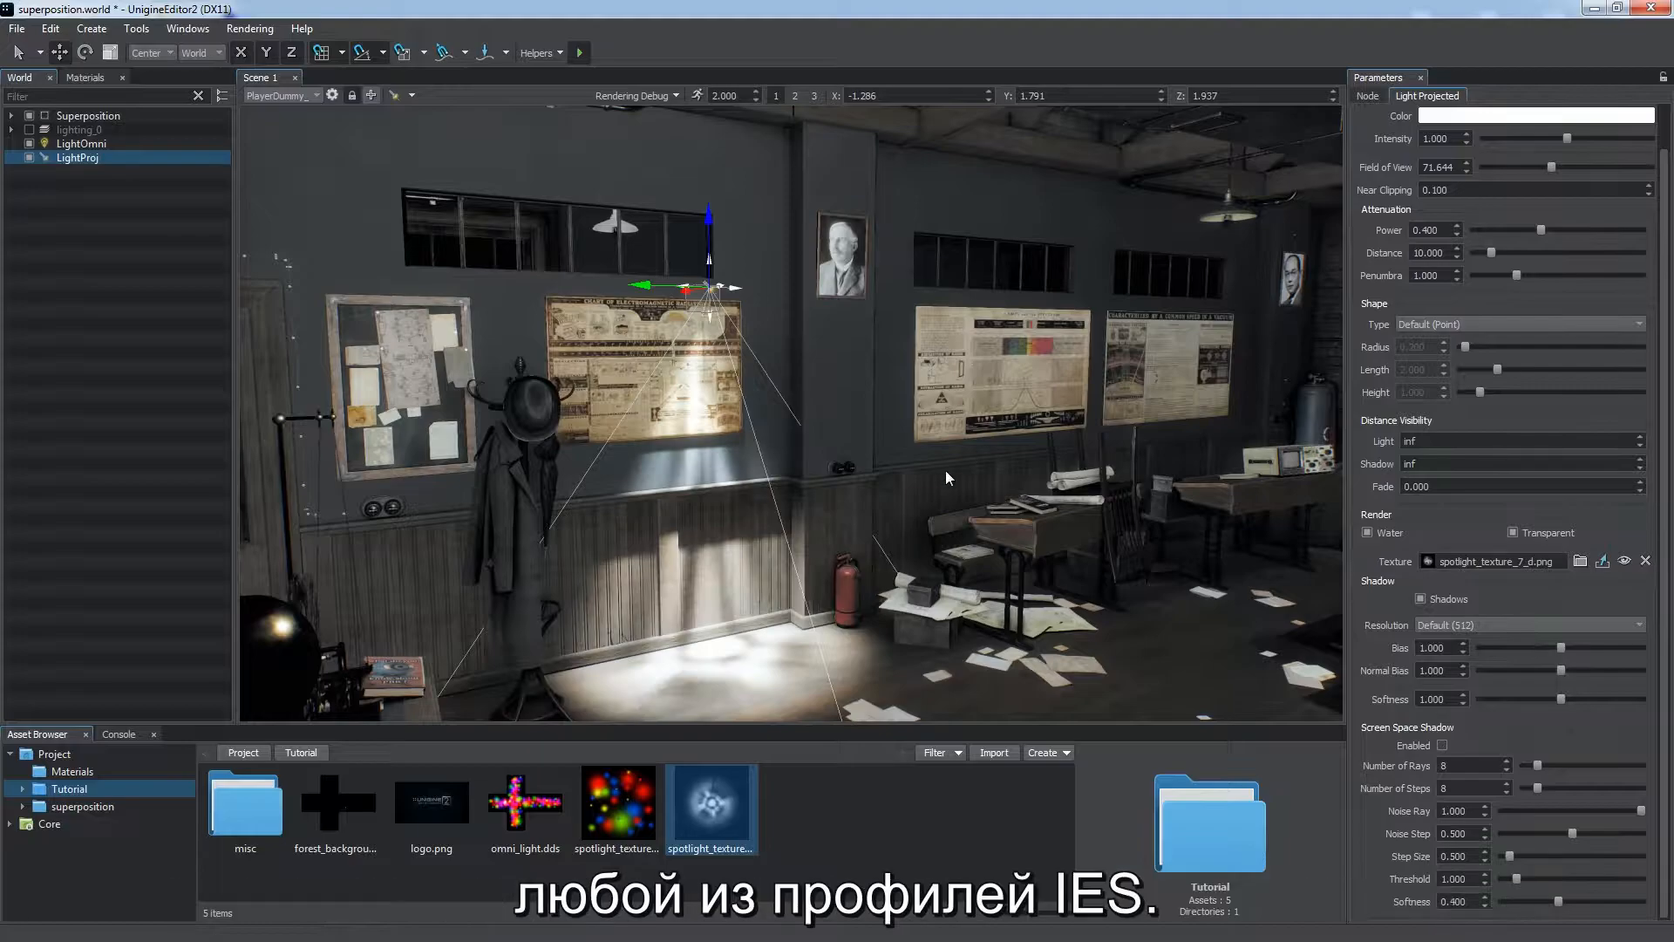
Reposition the projected light, shorten its attenuation distance, and set penumbra to about 1.556 and field of view to about 103.486
drag(716, 243, 646, 277)
drag(1552, 166, 1567, 166)
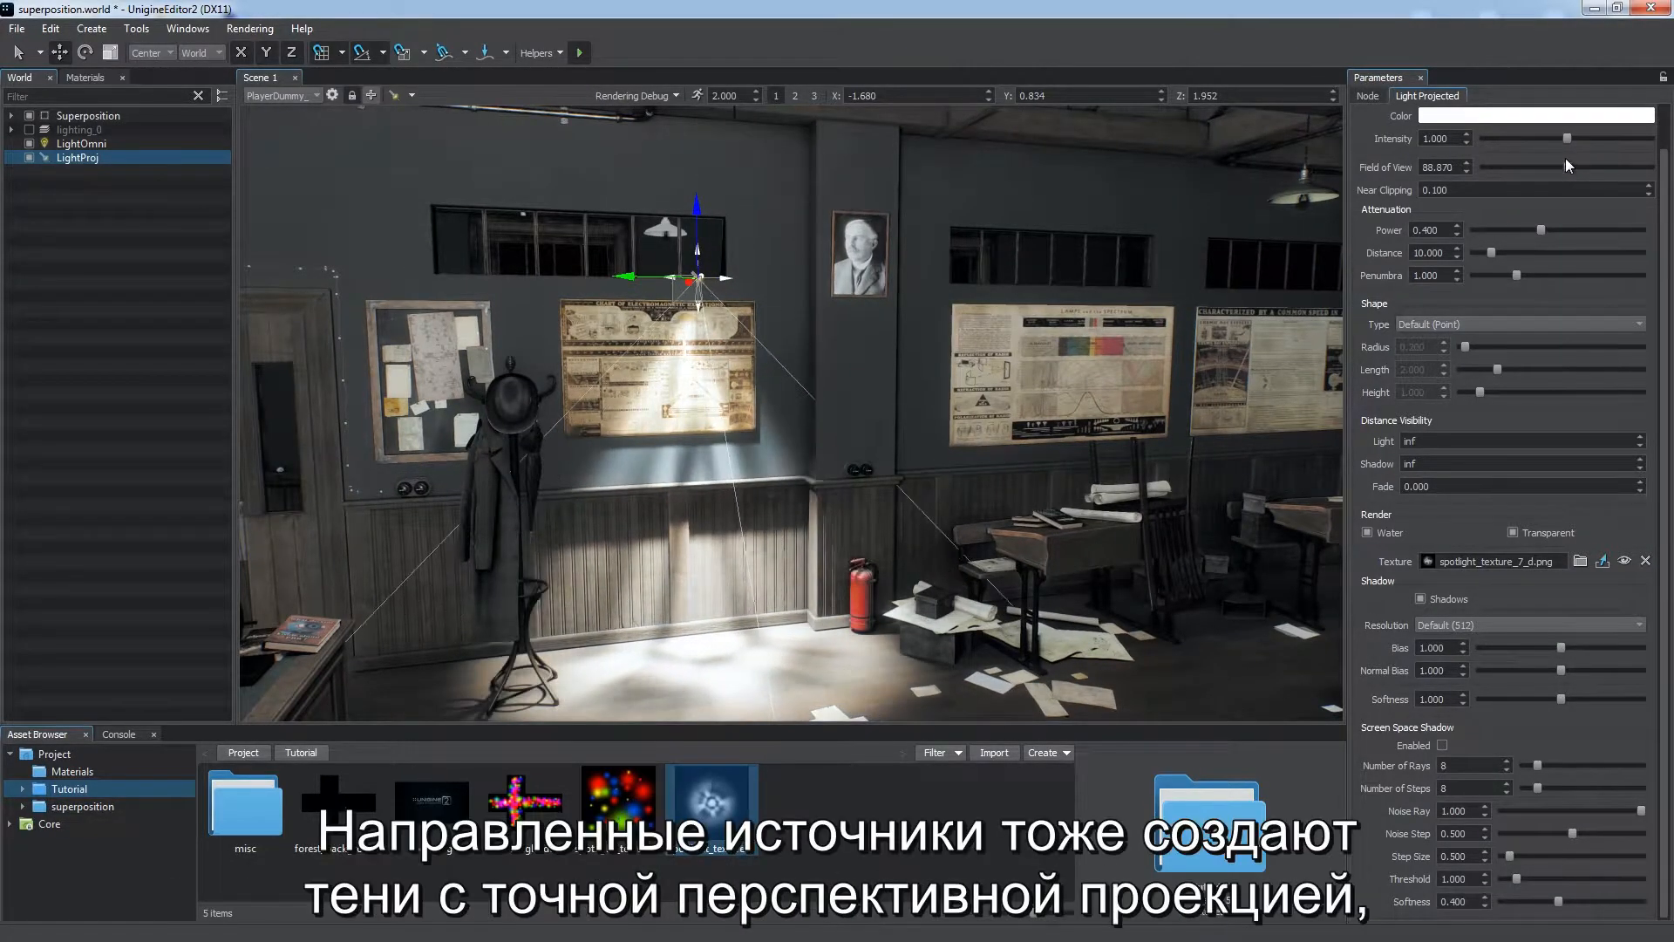
drag(1492, 252, 1479, 252)
mouse_move(1517, 275)
mouse_down()
mouse_move(1489, 274)
mouse_move(1539, 275)
mouse_up()
drag(1570, 166, 1583, 166)
Raise the projected light toward the ceiling, set its attenuation distance to 3.6 and shift it above the door
alt+drag(785, 492, 881, 503)
drag(694, 209, 696, 72)
alt+drag(968, 452, 864, 456)
drag(1478, 253, 1481, 254)
drag(643, 120, 318, 160)
right_drag(318, 160, 305, 147)
Duplicate the projected light, move the copy along the wall above the coat rack and color it light green #8cff90
key(ctrl+d)
drag(319, 129, 767, 119)
key(e)
click(1483, 116)
drag(916, 470, 949, 424)
click(908, 646)
Duplicate the green projected light, move the copy along the wall above the desks and give it a pale red color
key(w)
key(ctrl+d)
drag(689, 140, 1057, 178)
click(1468, 119)
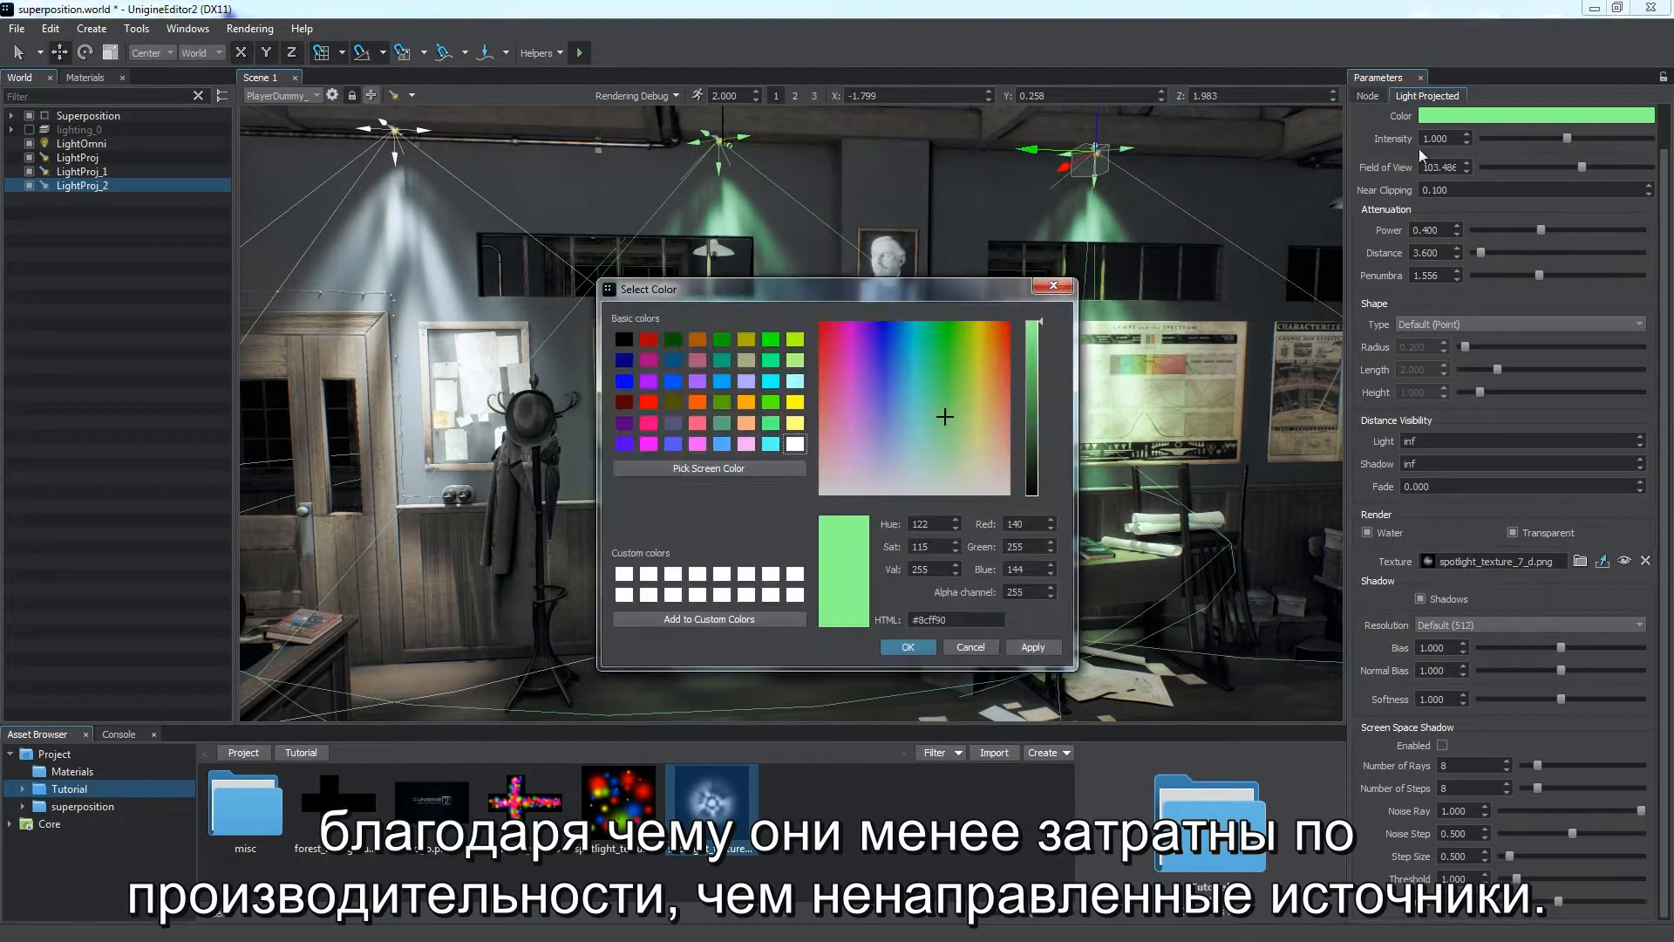
click(823, 440)
click(908, 646)
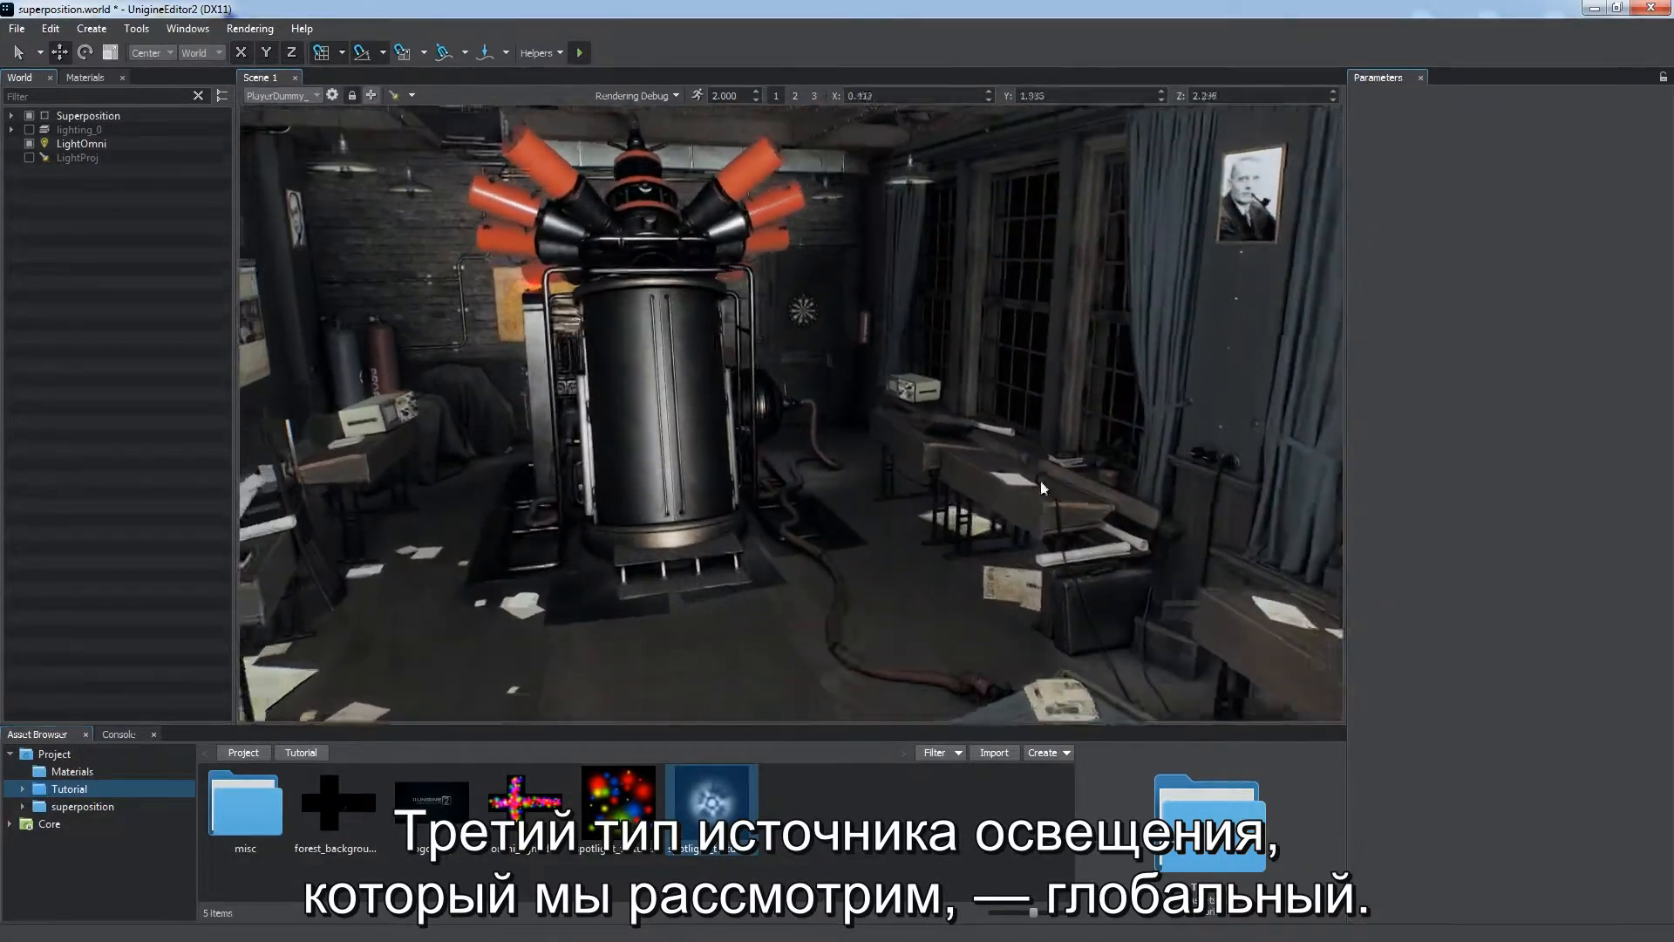
Disable the omni light and create a world light in the laboratory scene
click(29, 143)
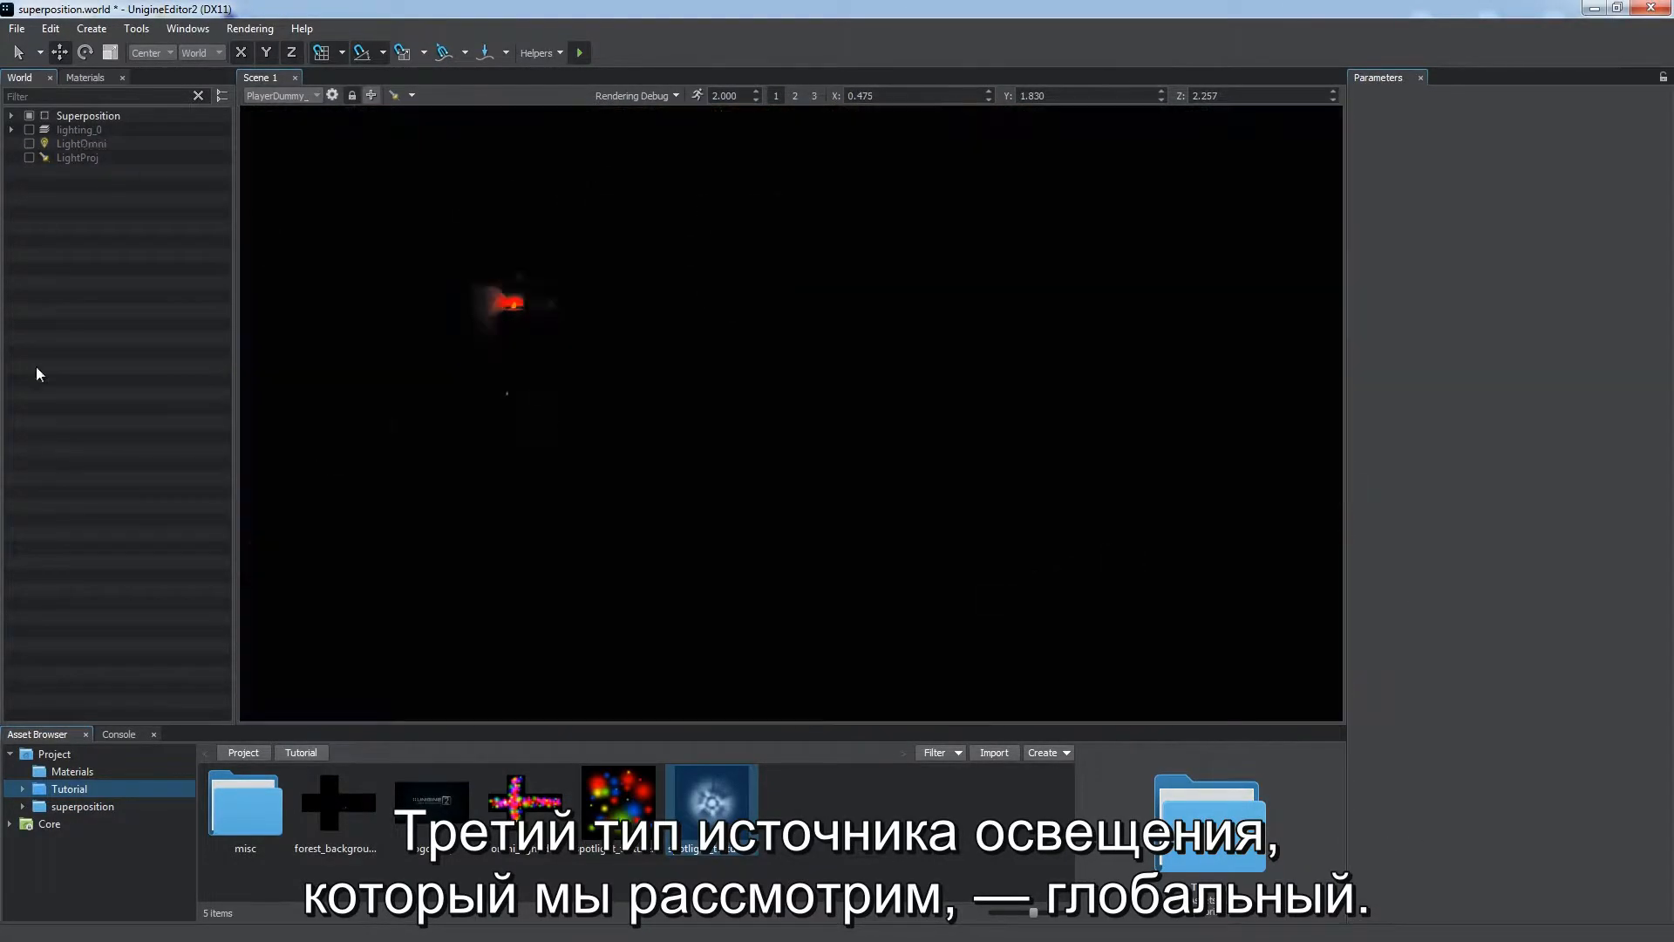
click(92, 28)
mouse_move(120, 123)
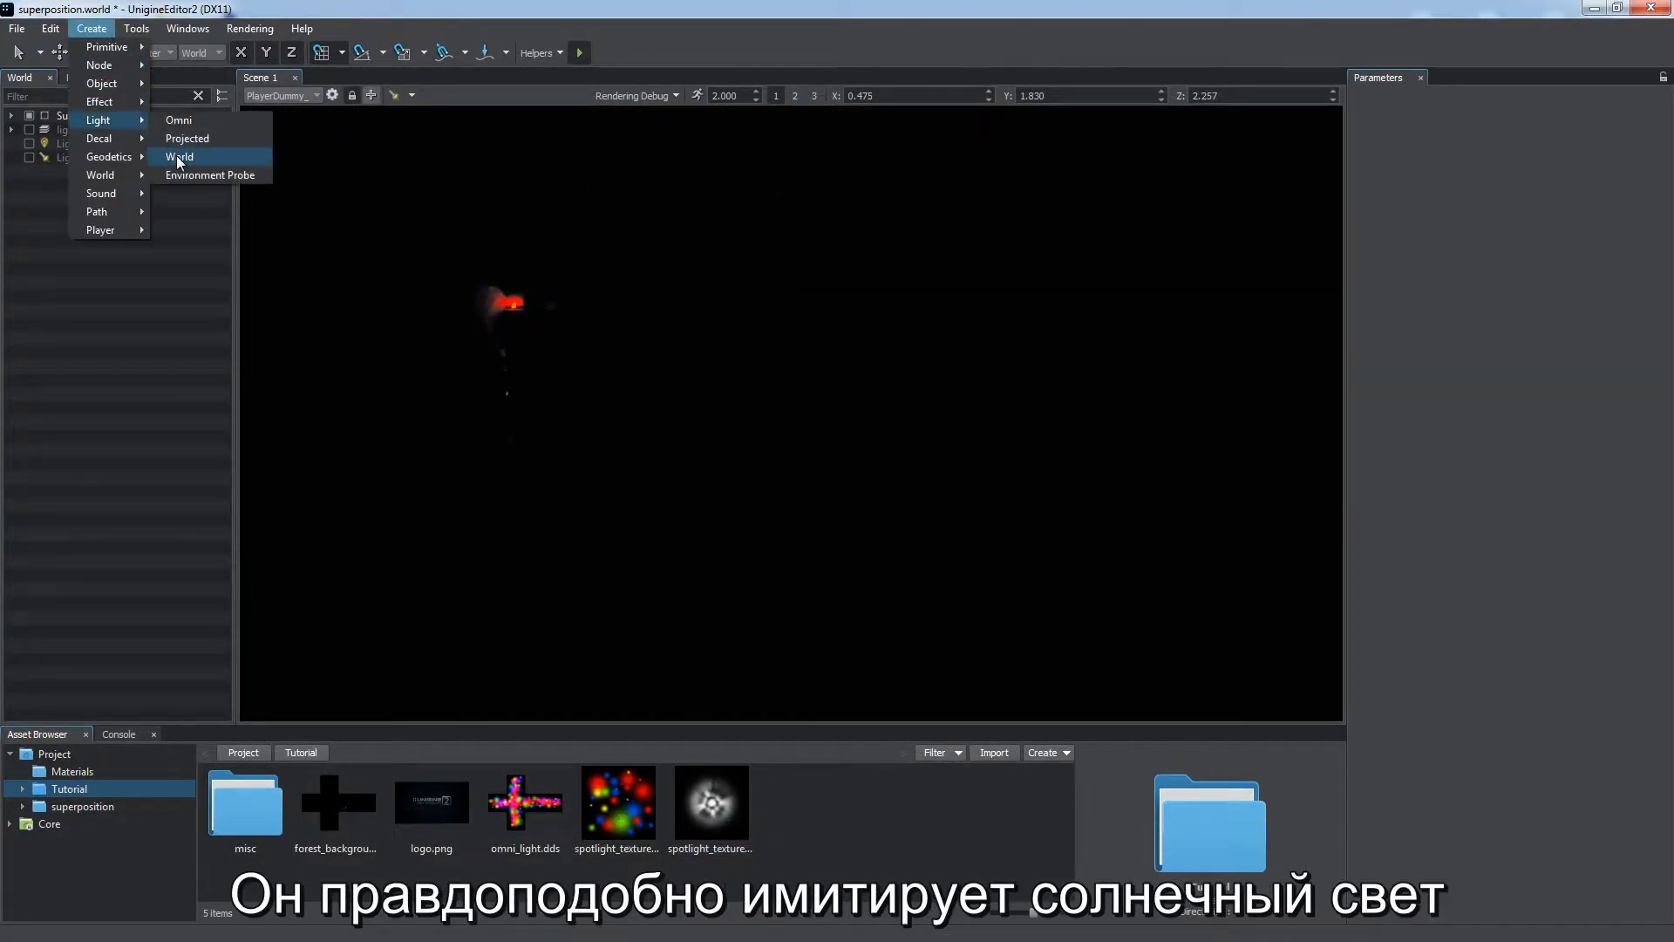
click(170, 155)
Rotate the world light so that its sun rays enter the laboratory through the windows
drag(698, 565, 779, 509)
drag(699, 683, 736, 652)
drag(703, 558, 670, 565)
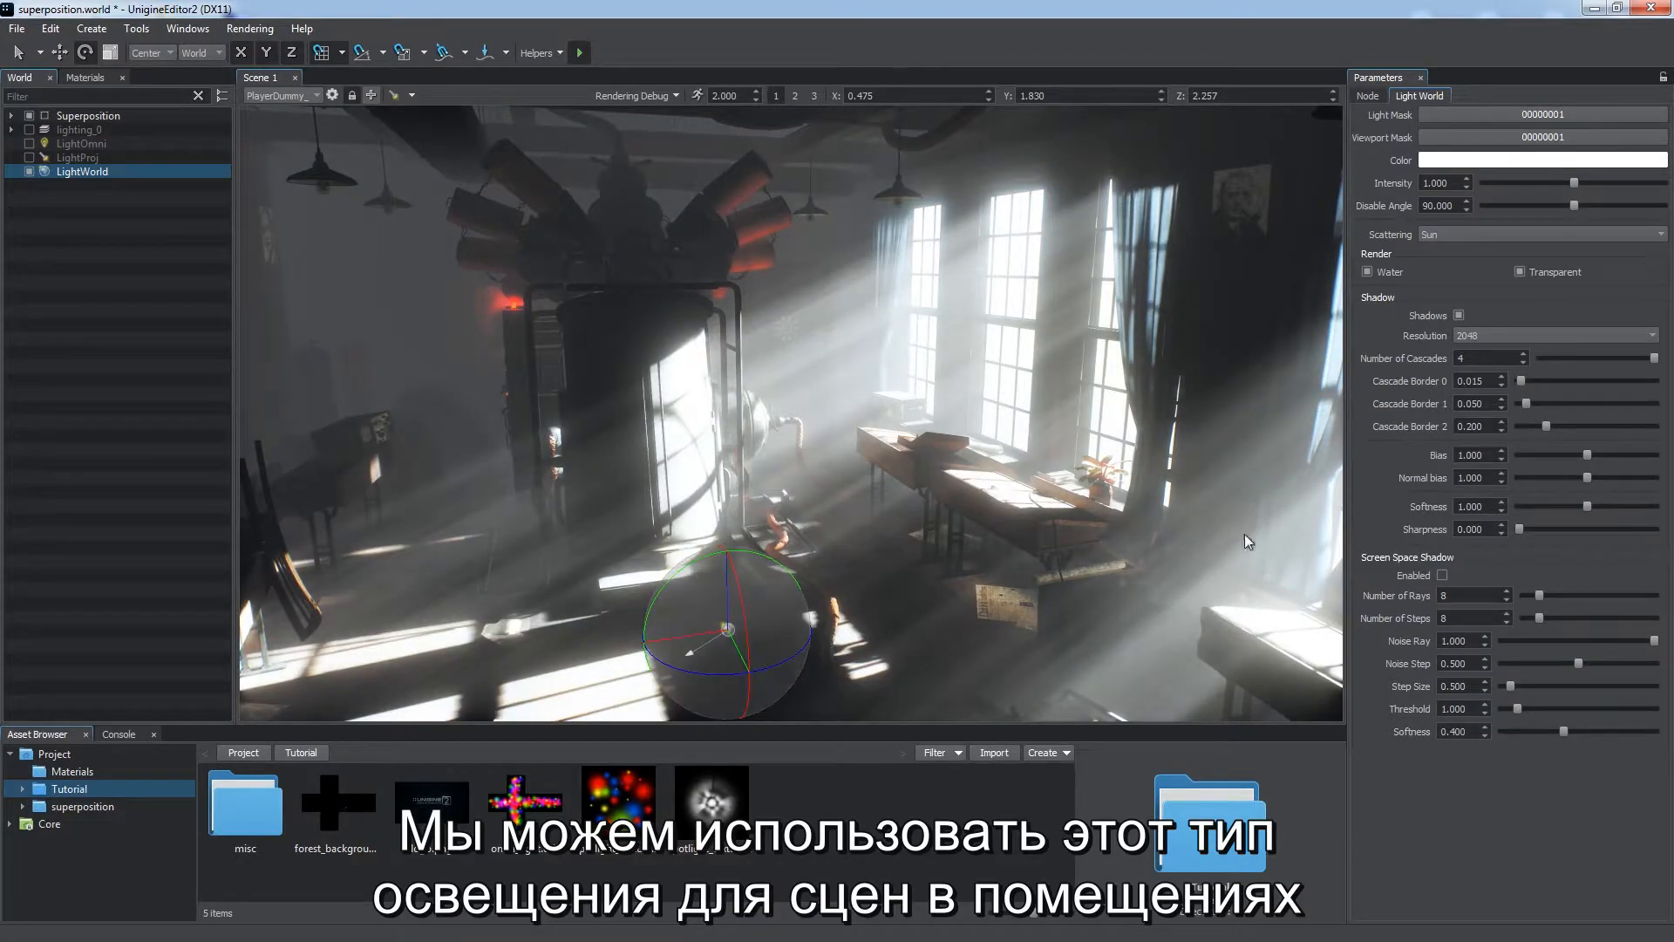
key(q)
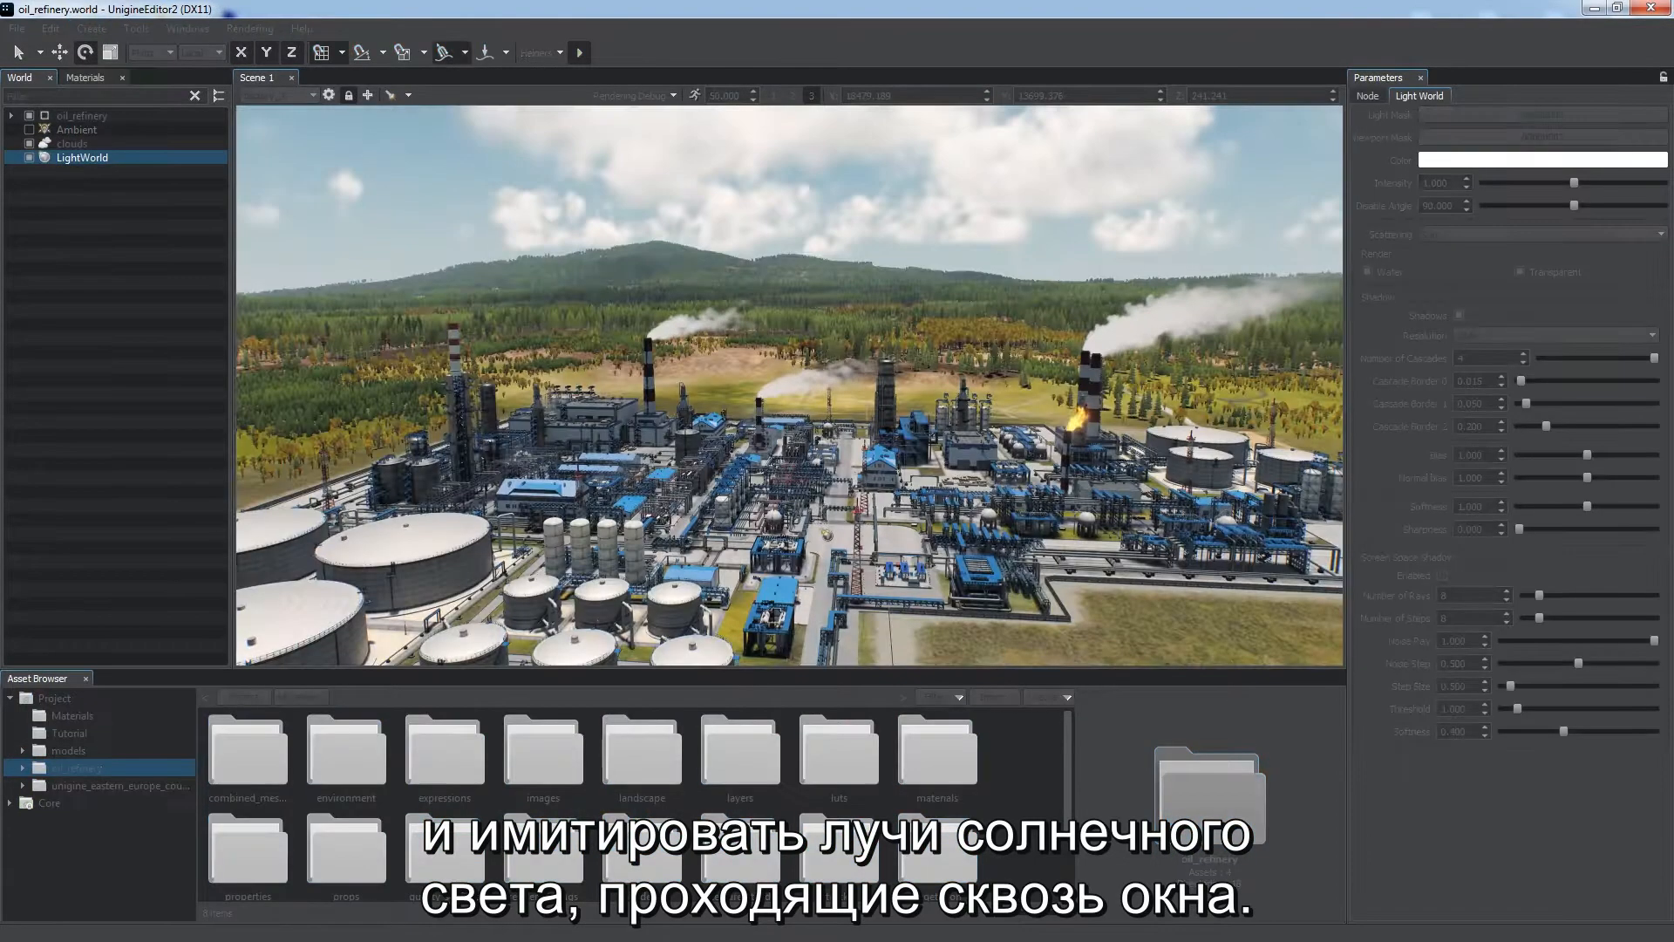
In the oil refinery scene, reorient the world light and try another scattering type for it
drag(787, 488, 824, 551)
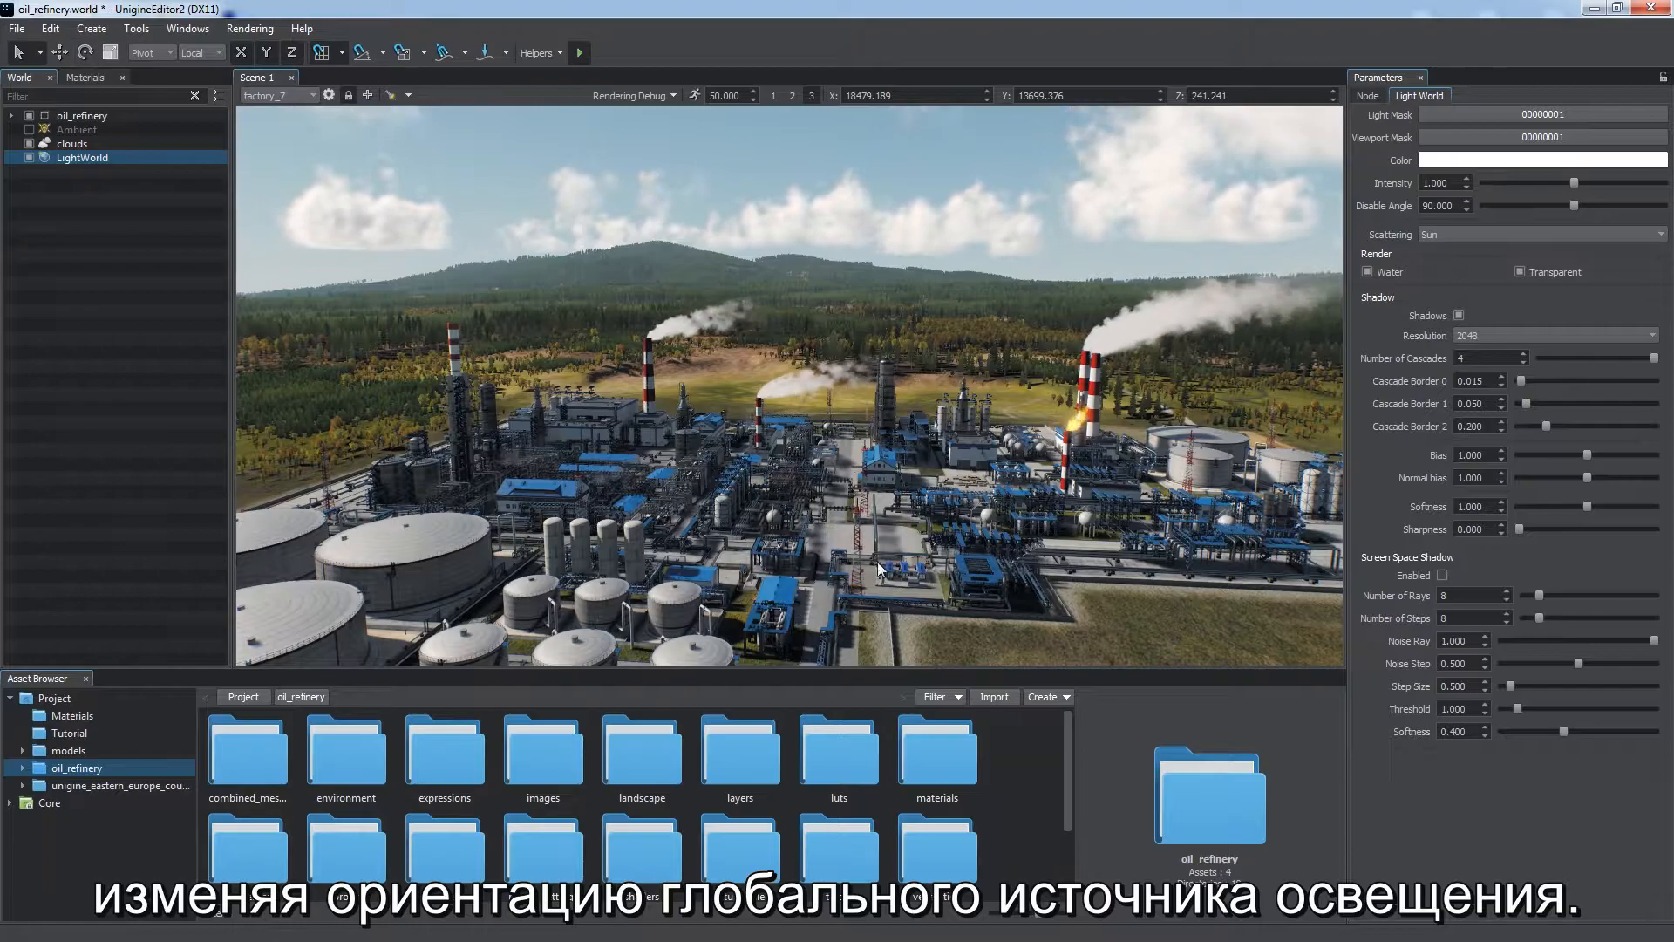
click(1466, 237)
click(1431, 267)
drag(743, 475, 1008, 521)
Turn the world light's scattering off with None, and set it back to Sun
click(1475, 235)
click(1467, 253)
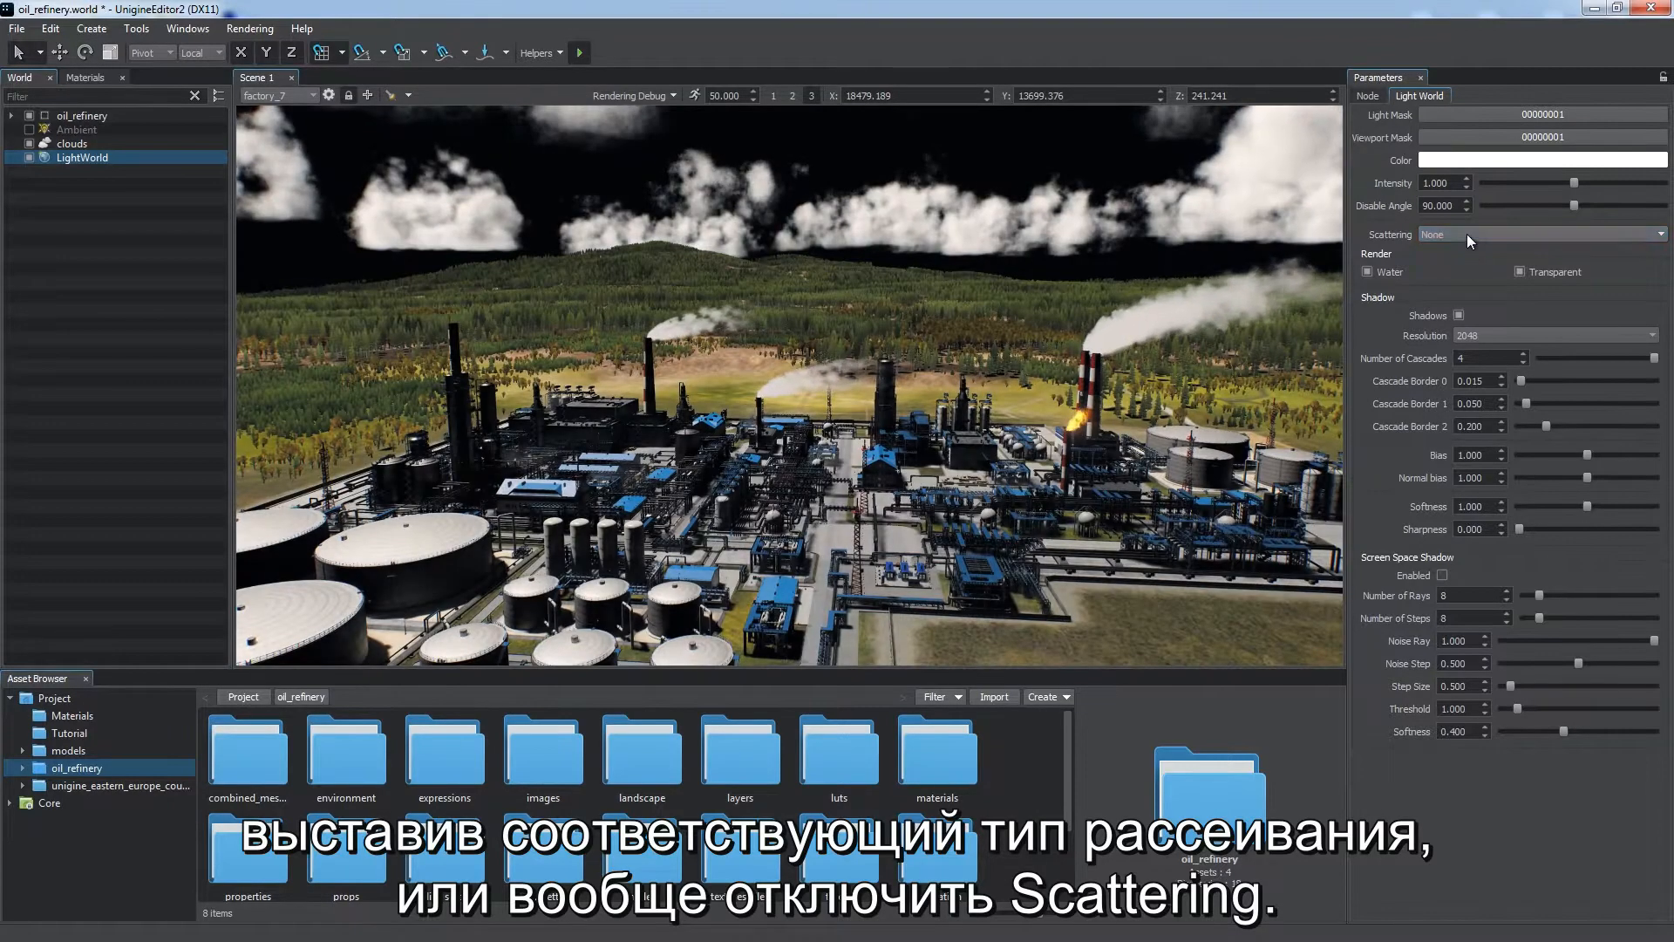
click(1467, 234)
click(1446, 259)
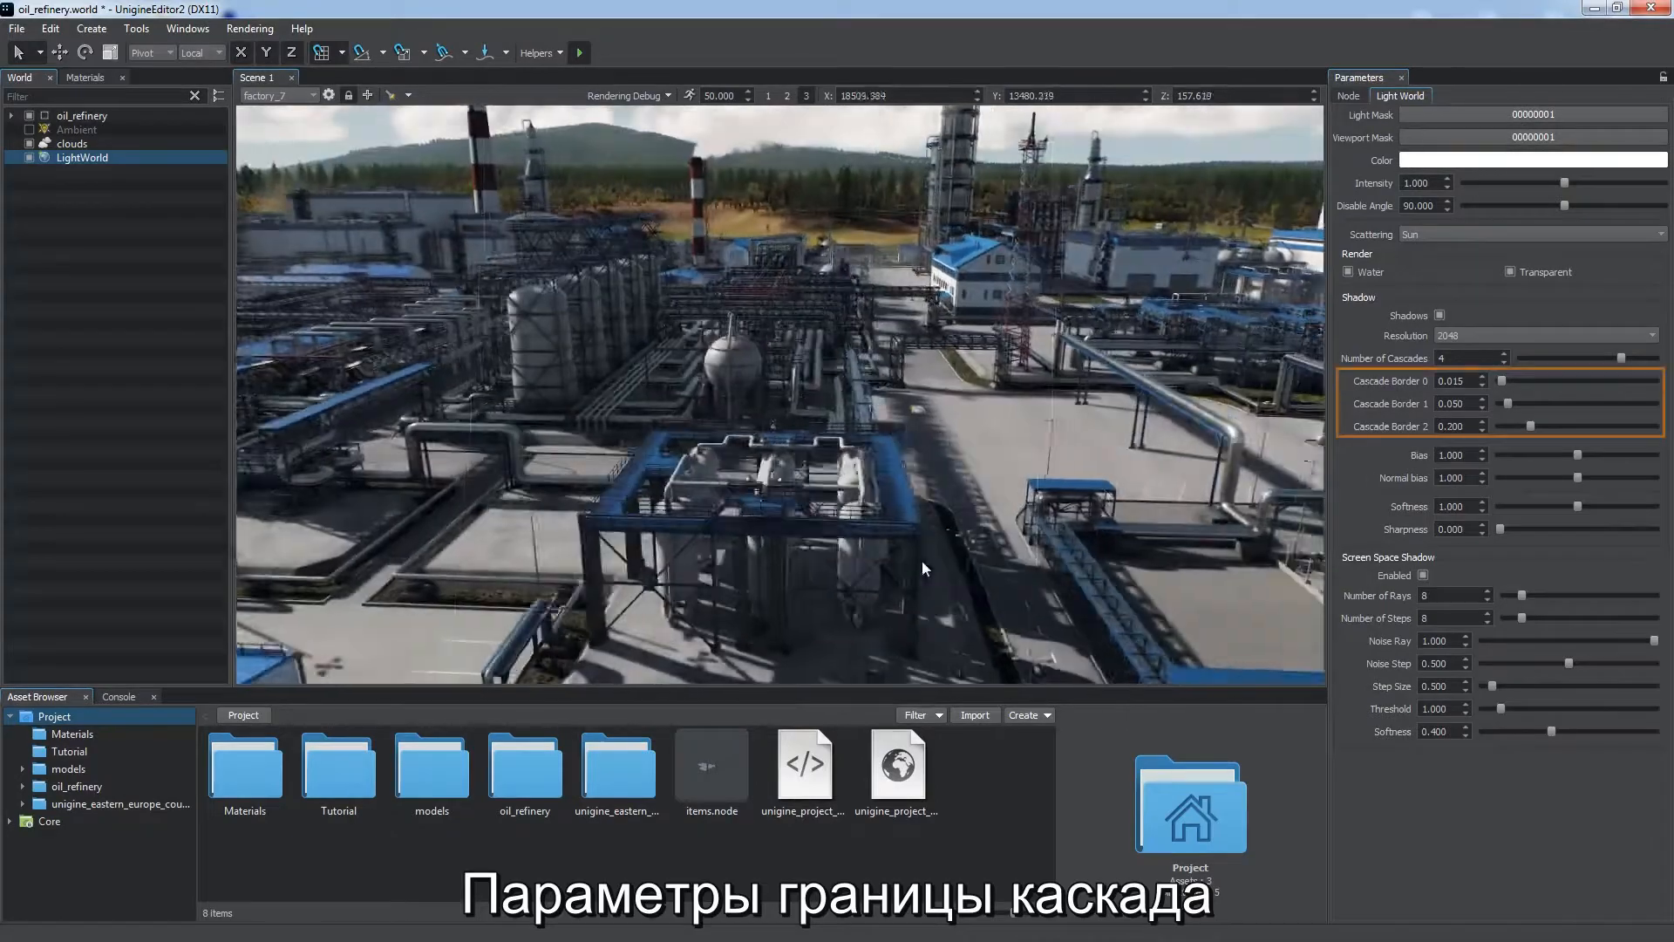
Set the world light's Cascade Border 0, 1 and 2 to about 0.039, 0.296 and 0.475
right_drag(923, 560, 914, 552)
key(d)
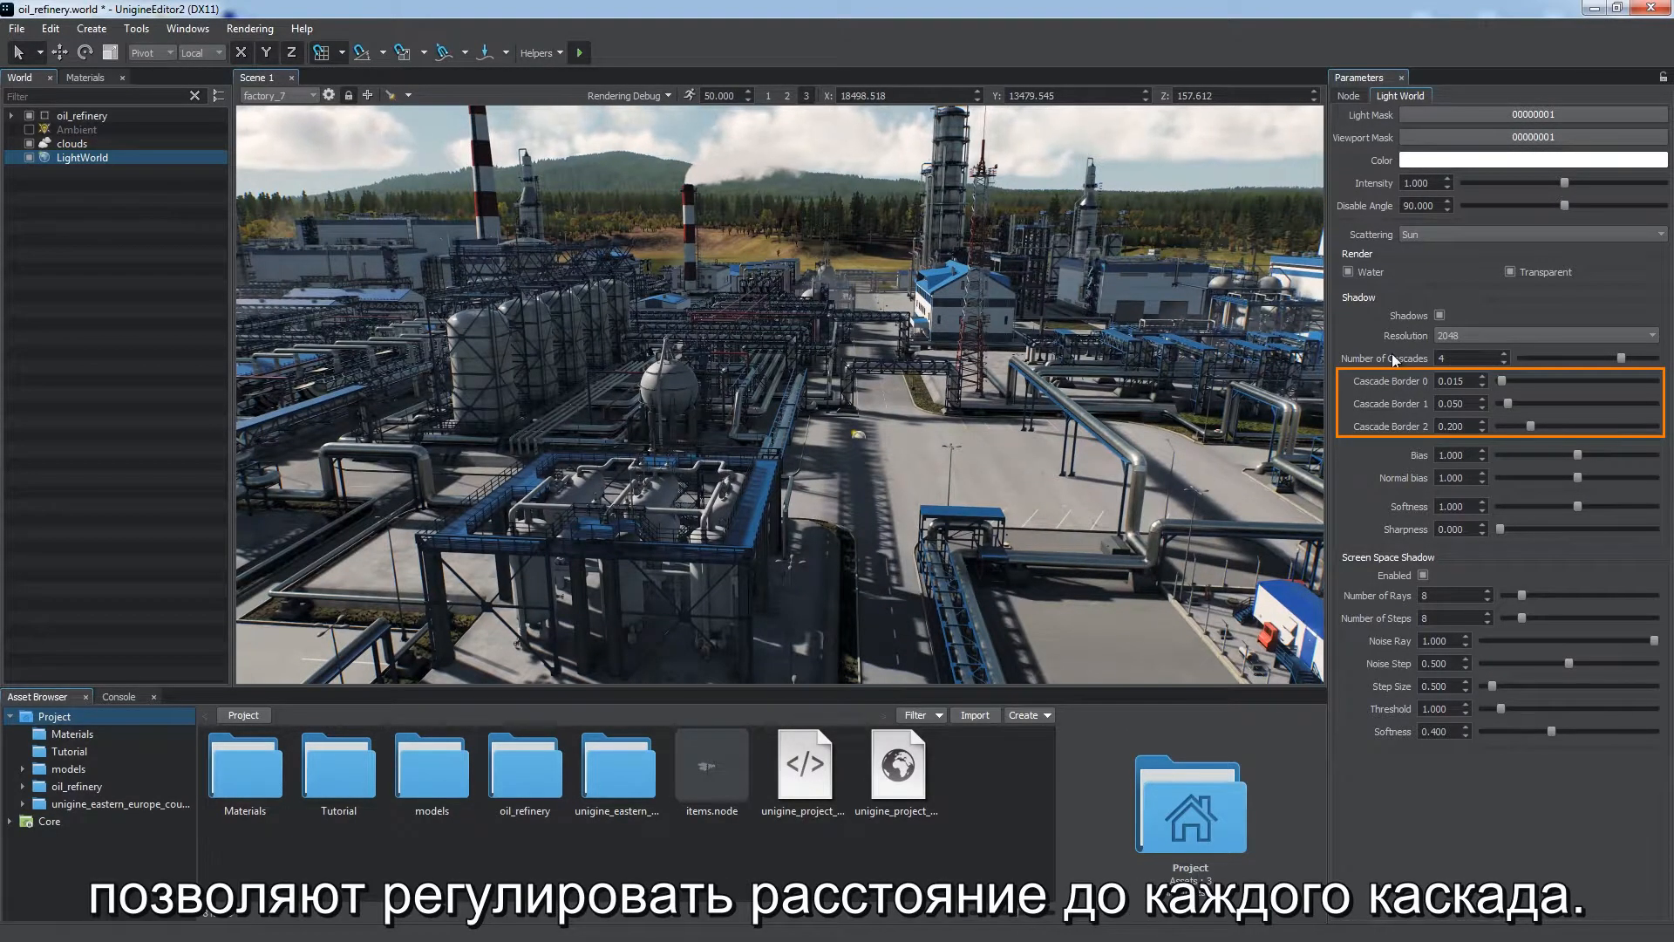
drag(1530, 426, 1504, 380)
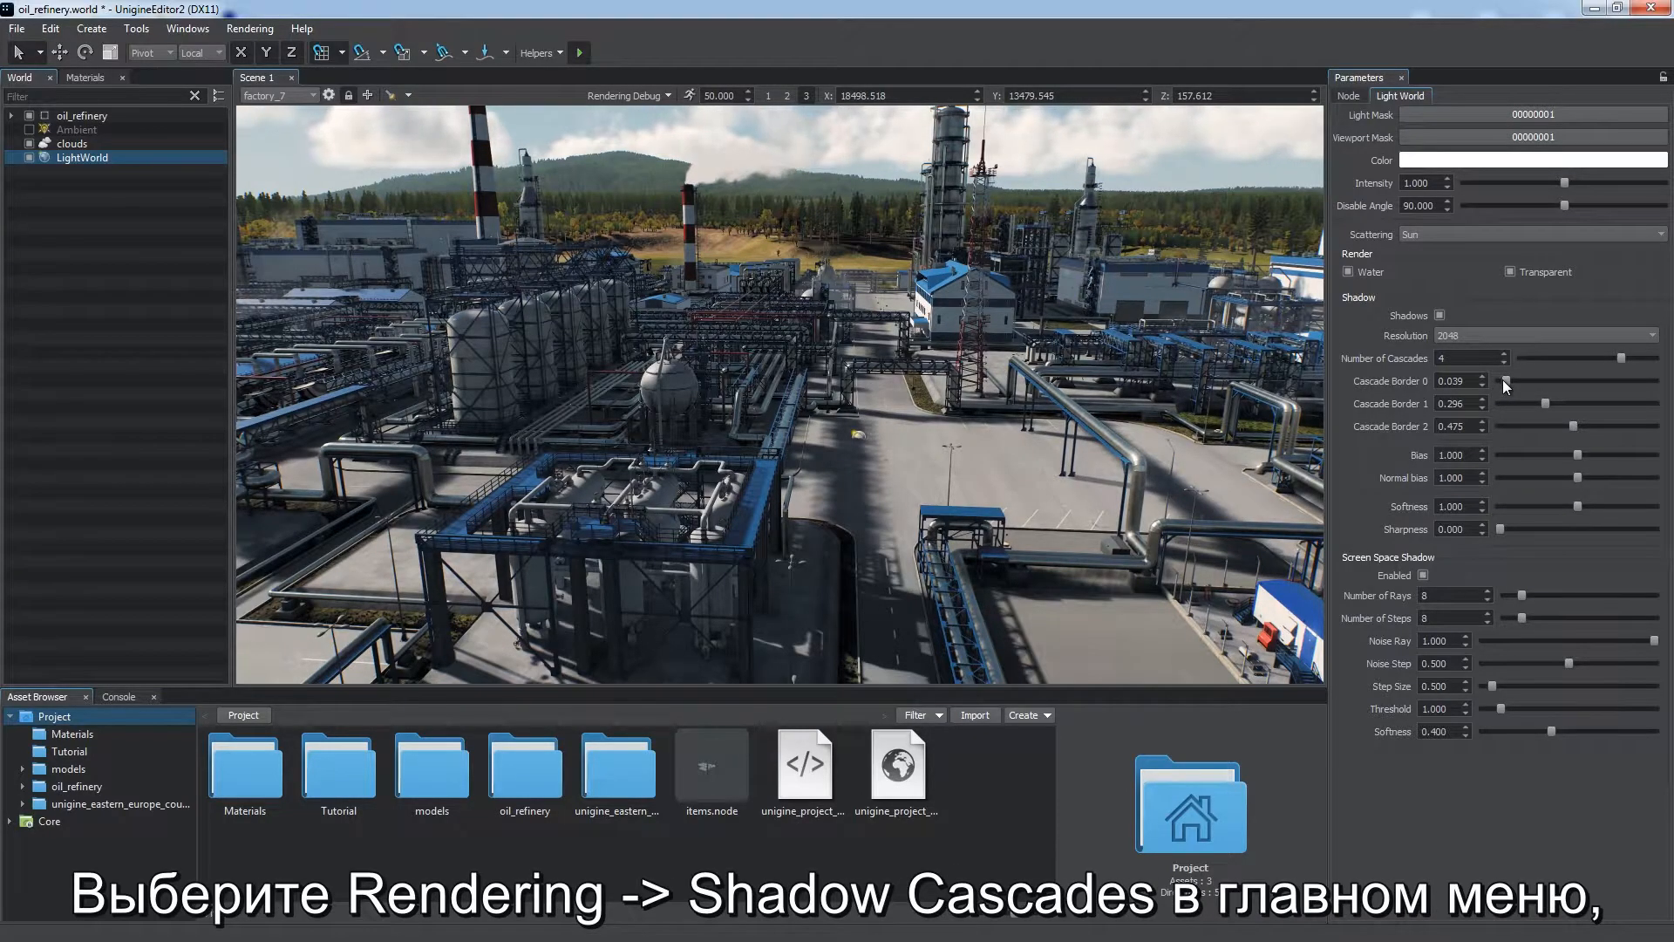
Visualize the shadow cascades over the refinery and set Cascade Border 0, 1 and 2 to about 0.045, 0.095 and 0.207
click(250, 29)
click(262, 66)
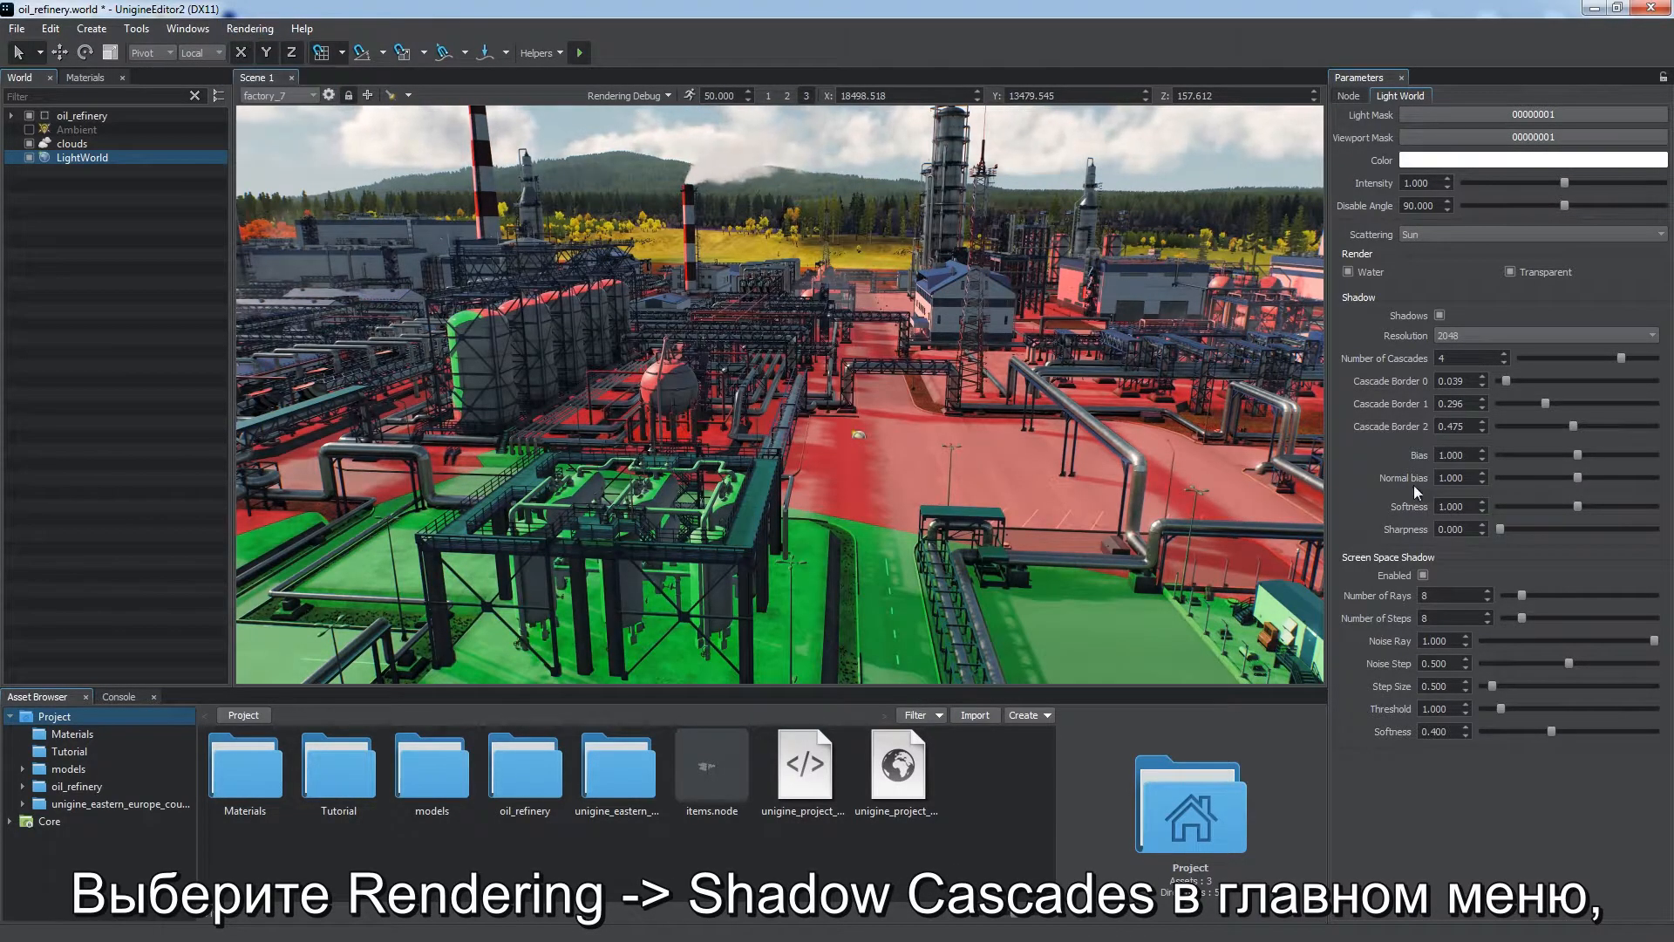
drag(1509, 378, 1525, 422)
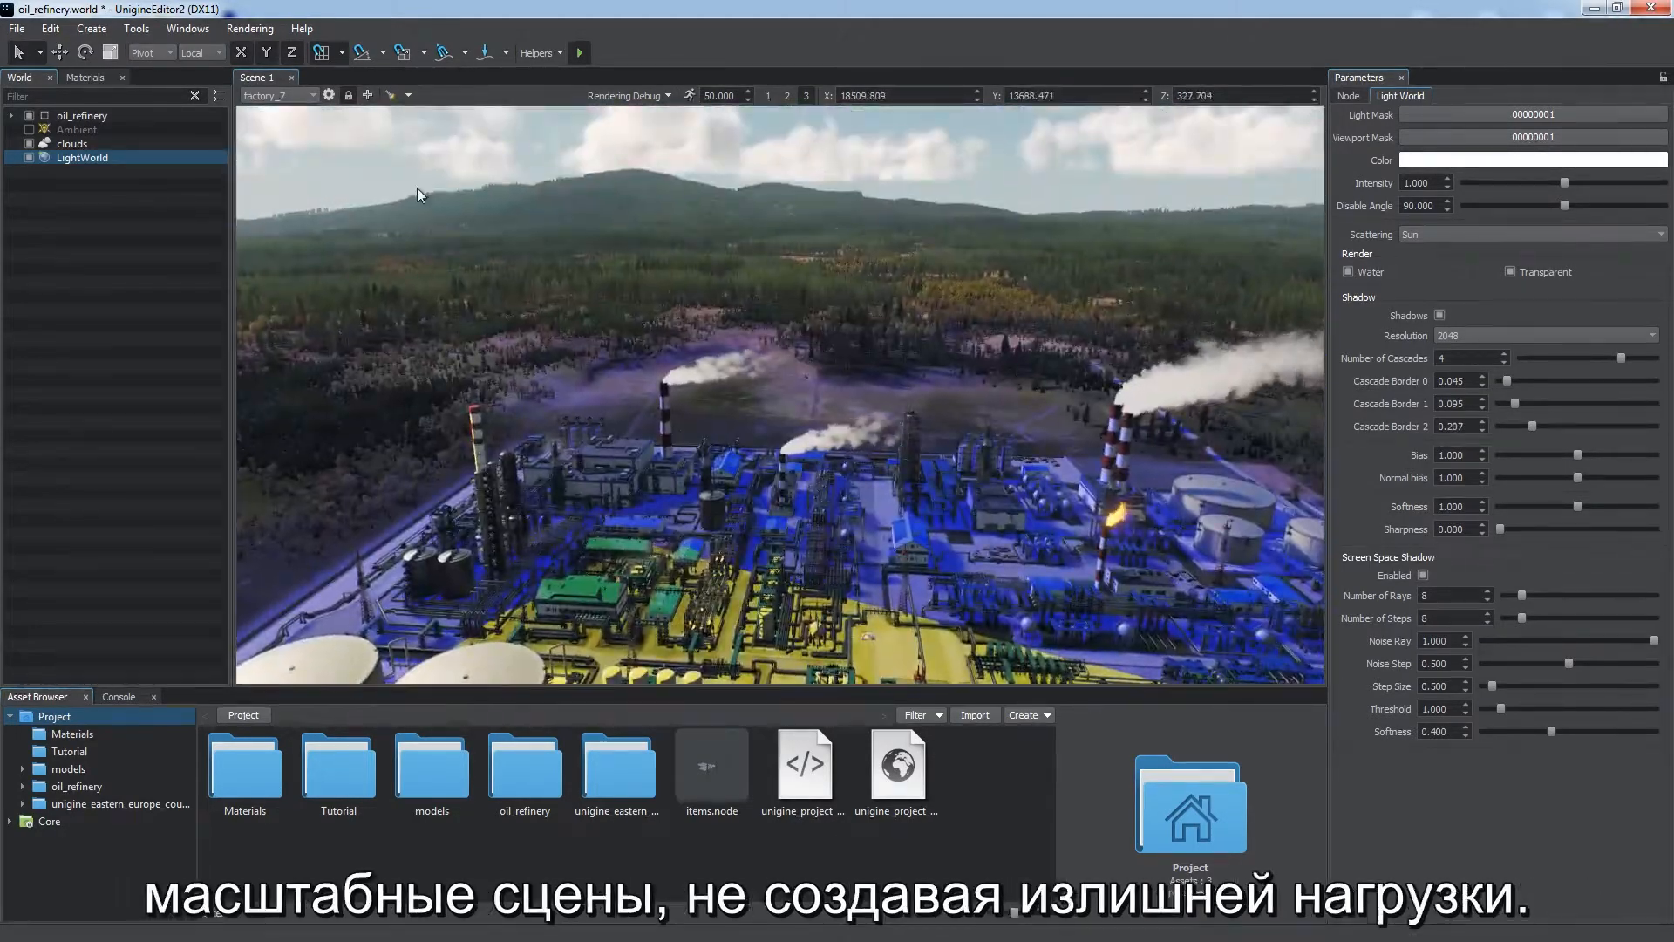
click(250, 27)
click(270, 130)
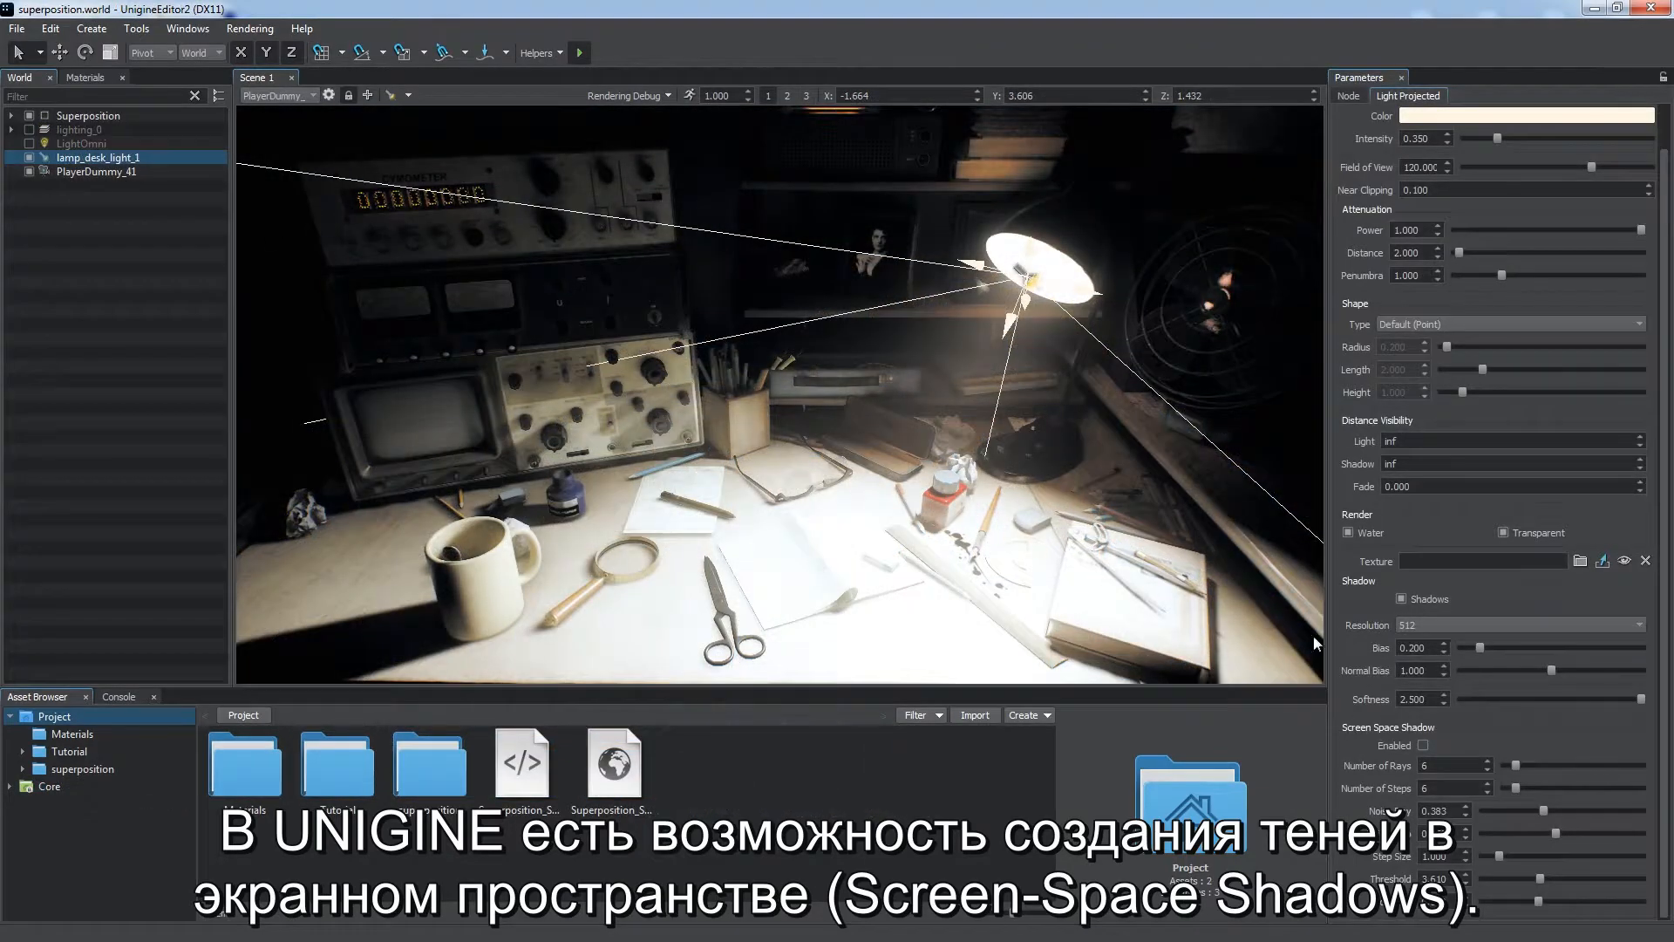
In the superposition scene, disable the desk lamp light's regular shadows and enable screen space shadows for the light and in the rendering settings
click(1414, 597)
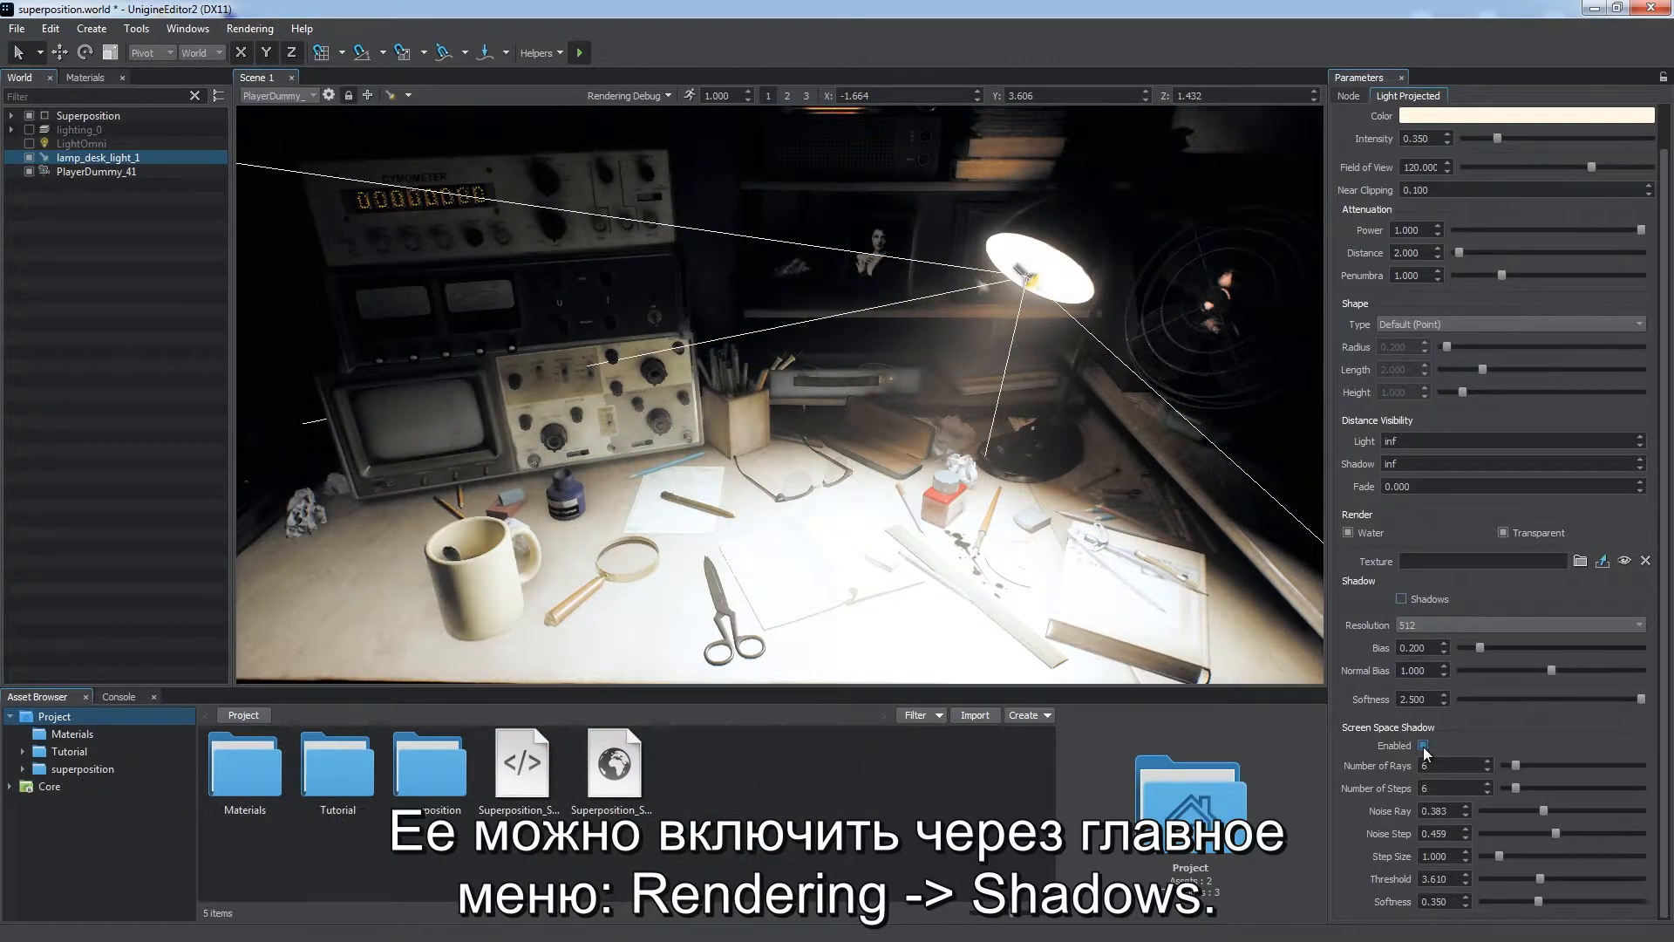
click(251, 28)
mouse_move(262, 175)
click(376, 267)
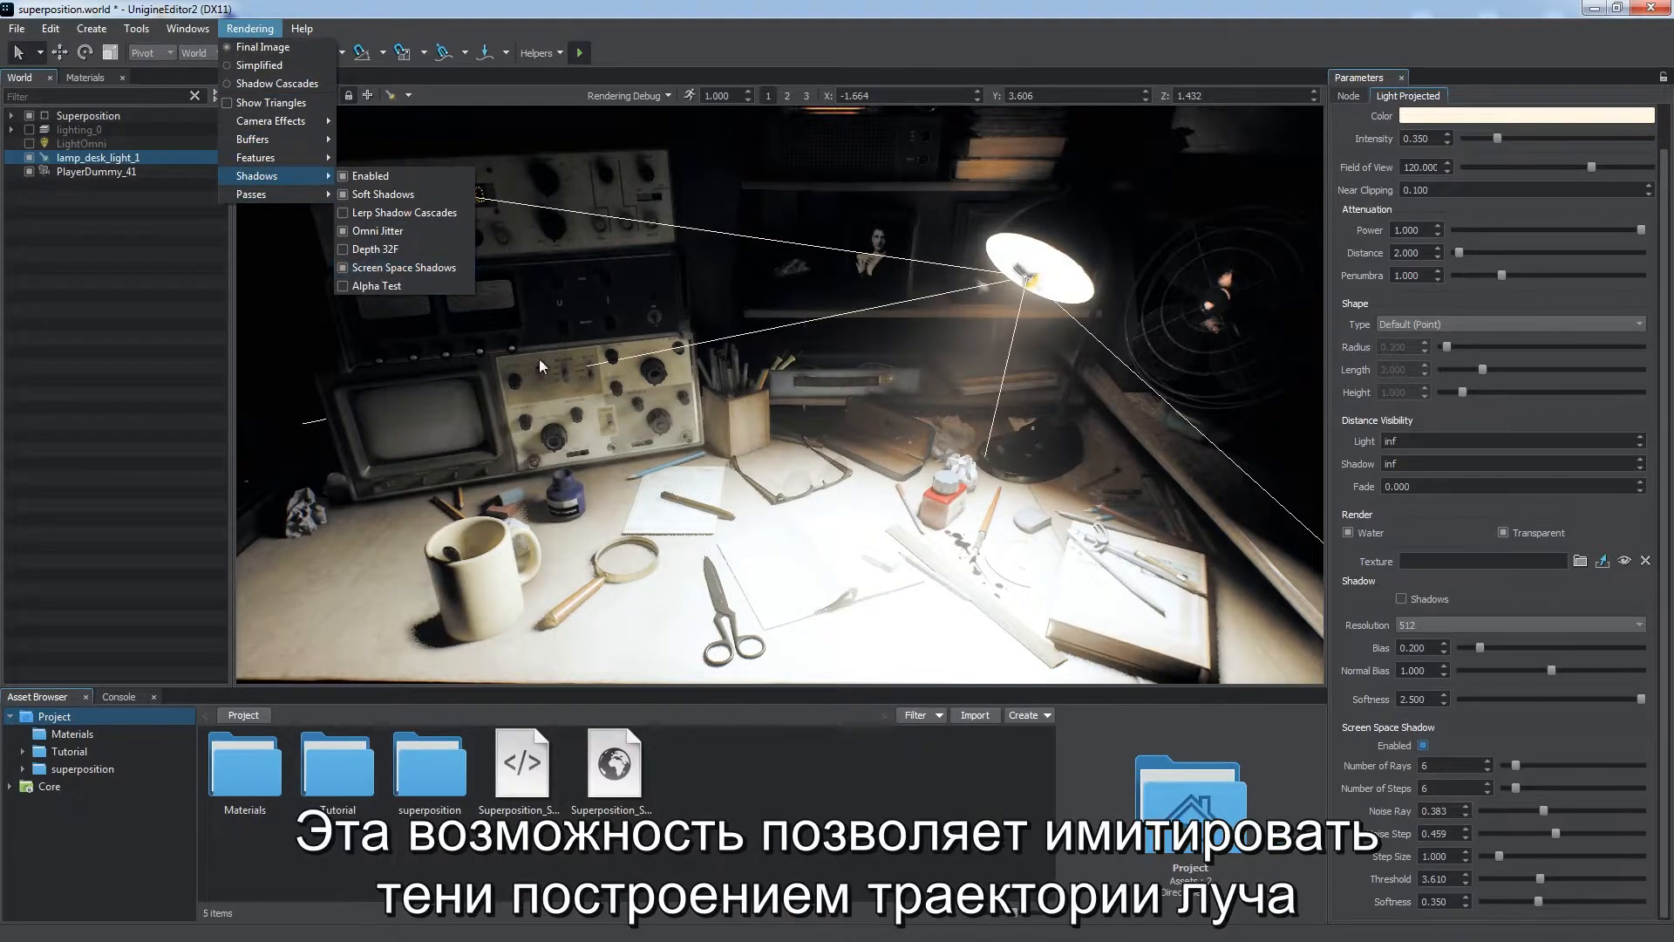
click(1340, 715)
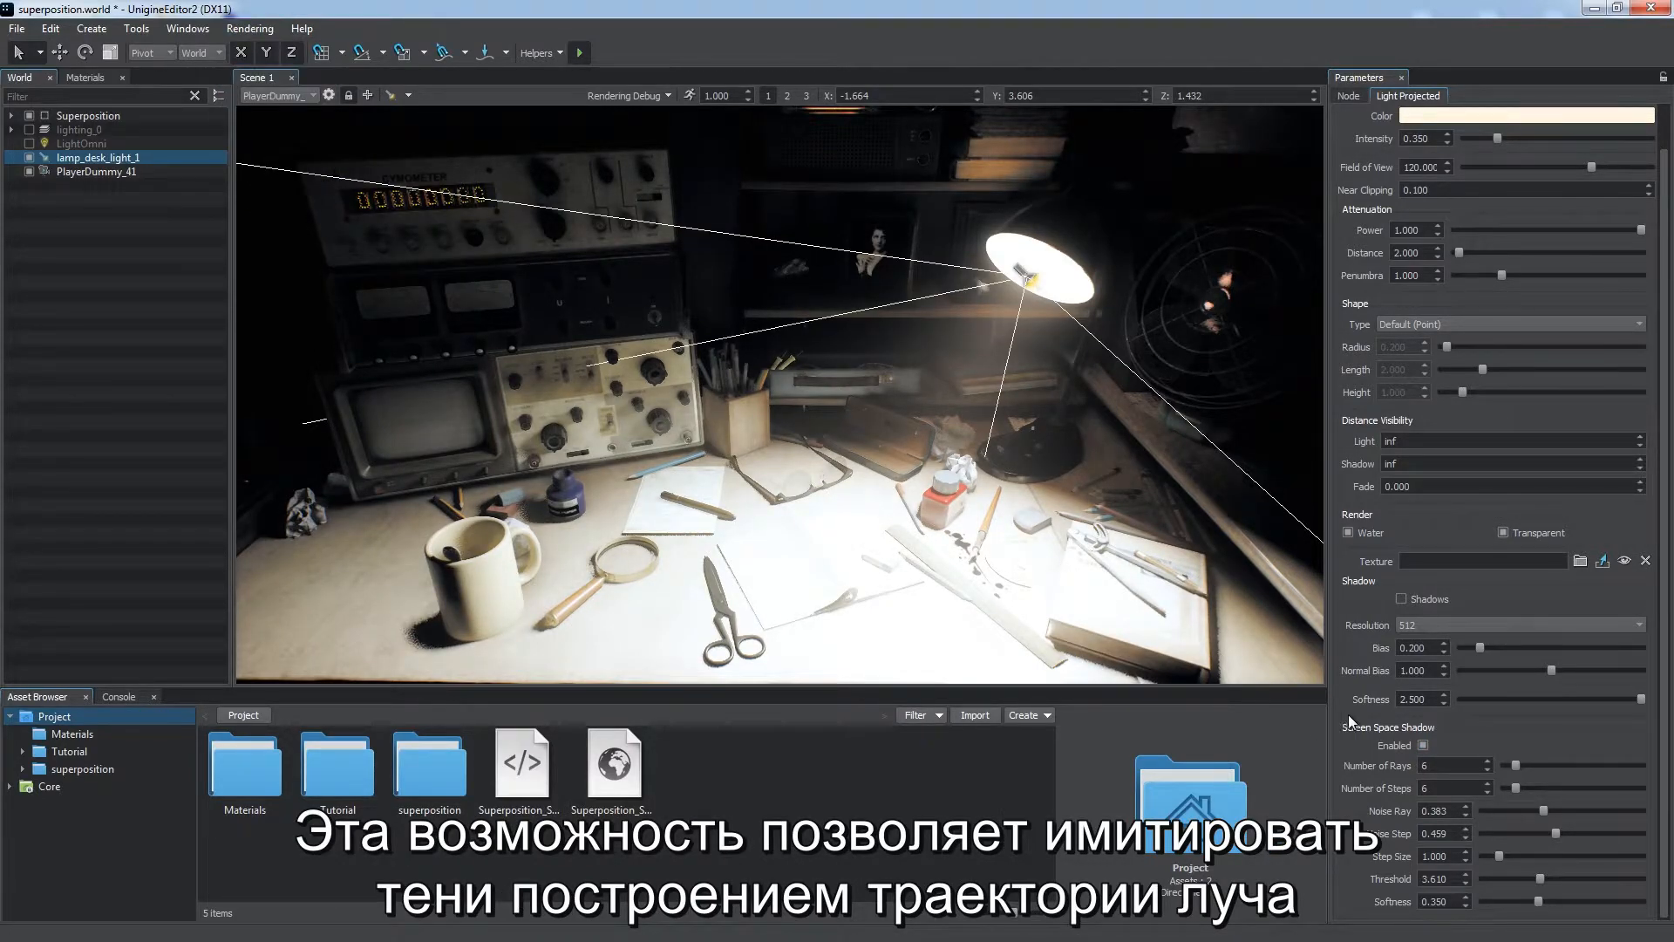
Switch the desk lamp light's screen space shadows off and back on to compare the desk scene
click(1423, 745)
click(1425, 745)
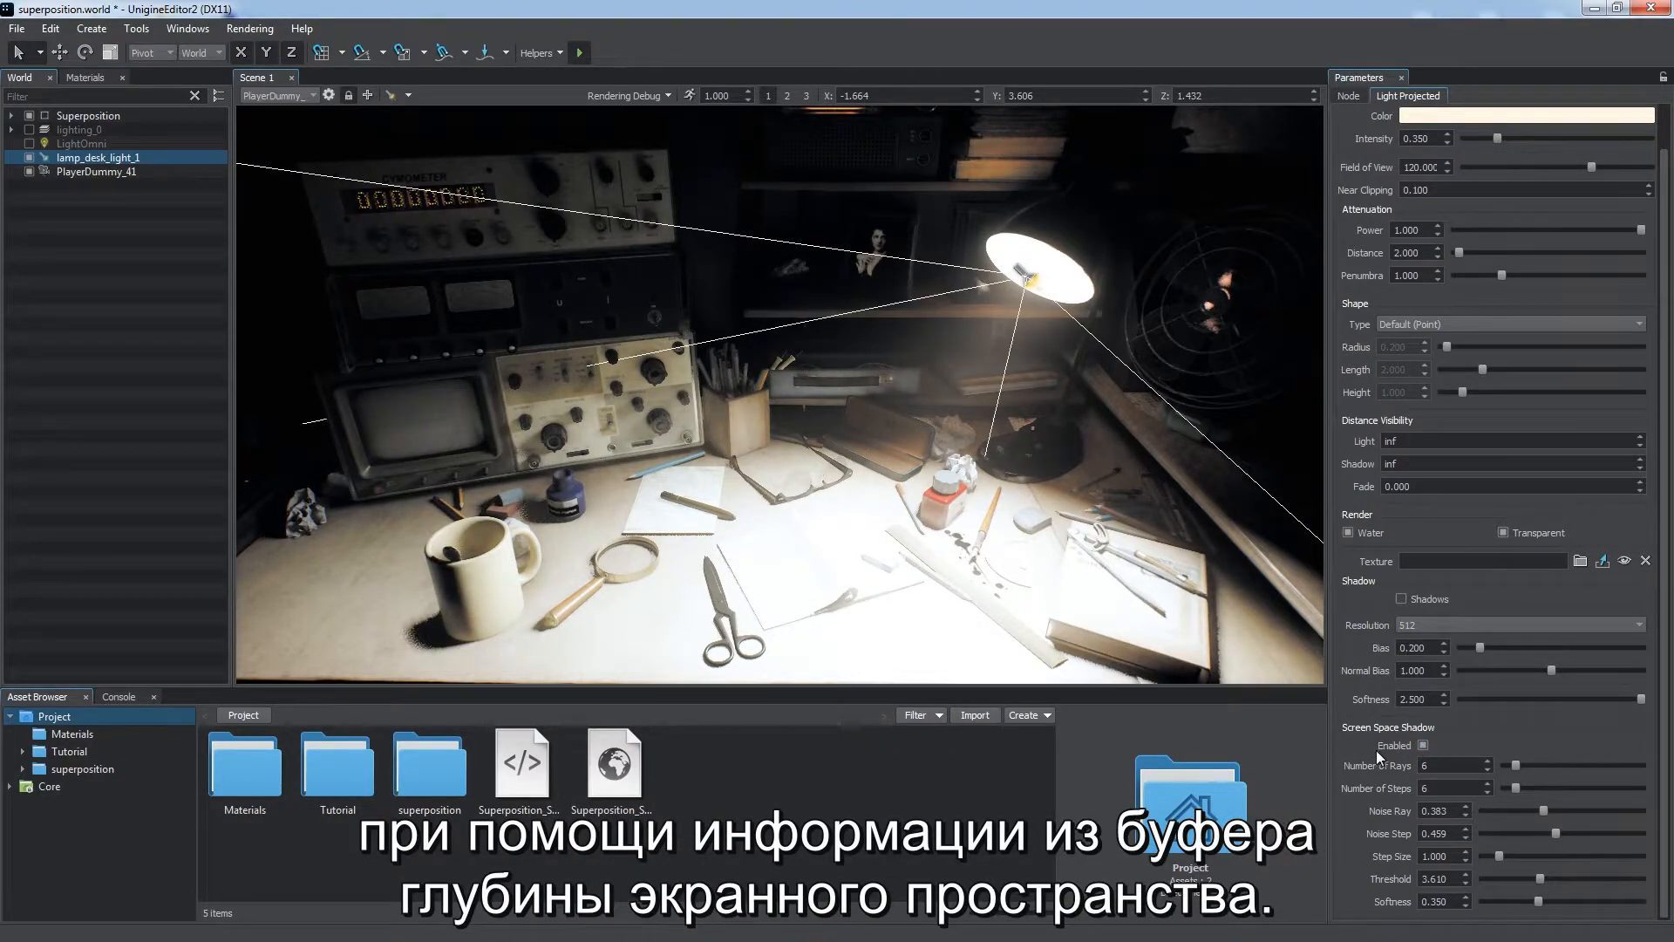
Set the lamp's screen space shadows to 17 rays, 8 steps, noise ray 0.585, step size 0.930 and softness about 0.339
mouse_move(1517, 788)
mouse_down()
mouse_move(1554, 789)
mouse_move(1531, 794)
mouse_up()
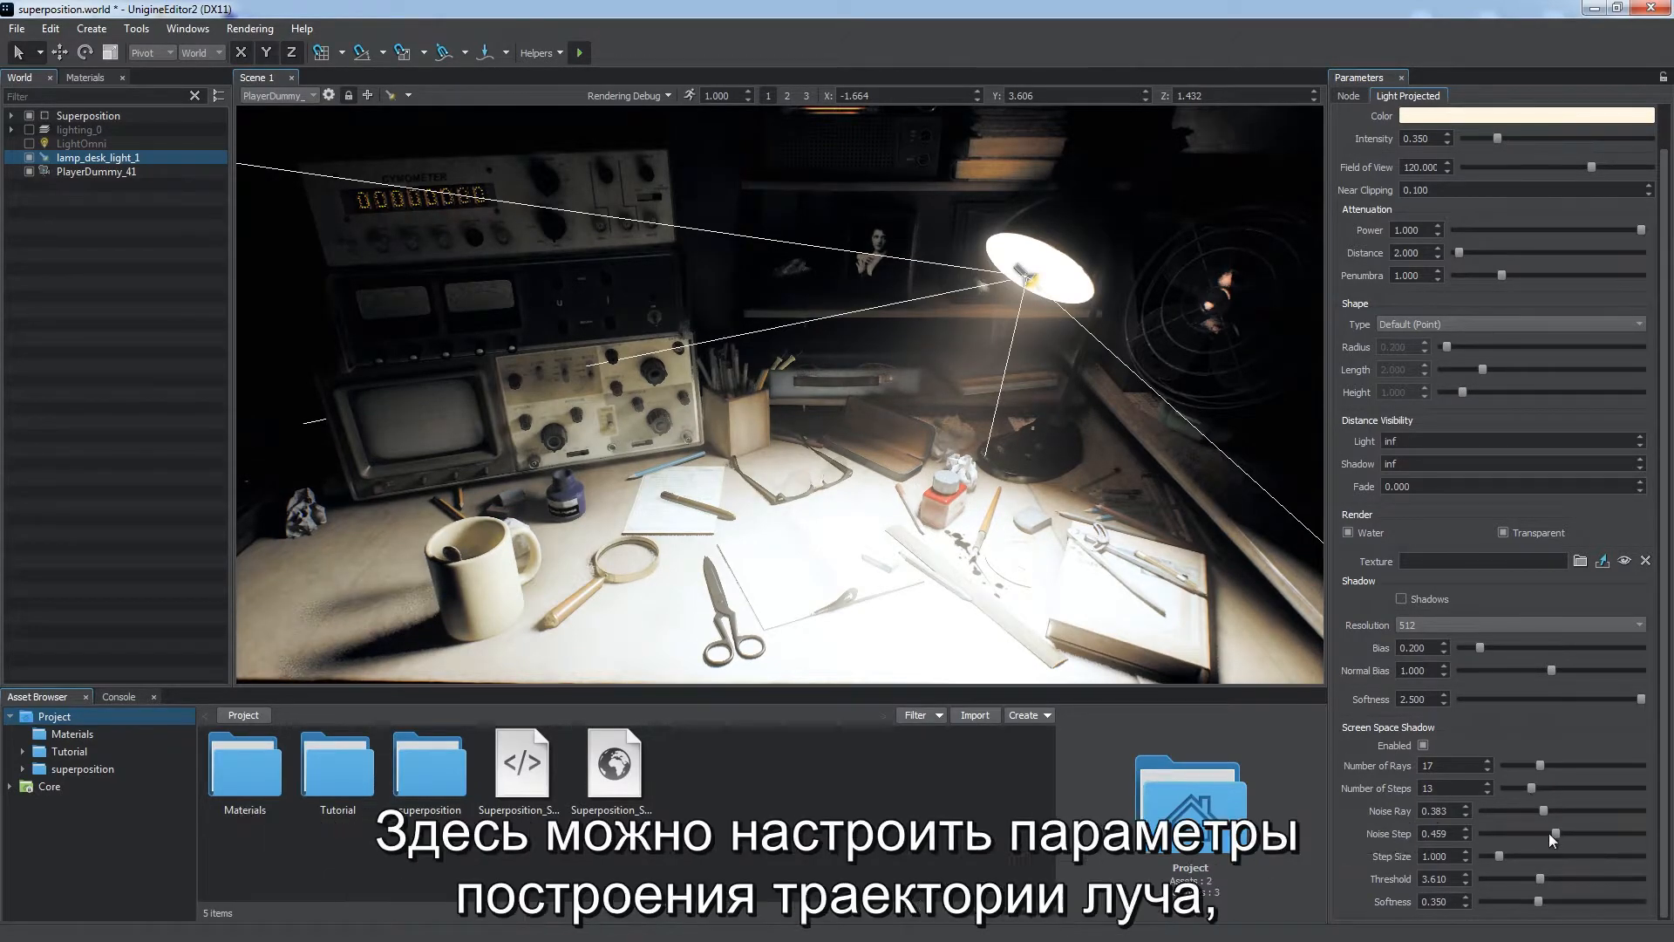
drag(1498, 855, 1535, 896)
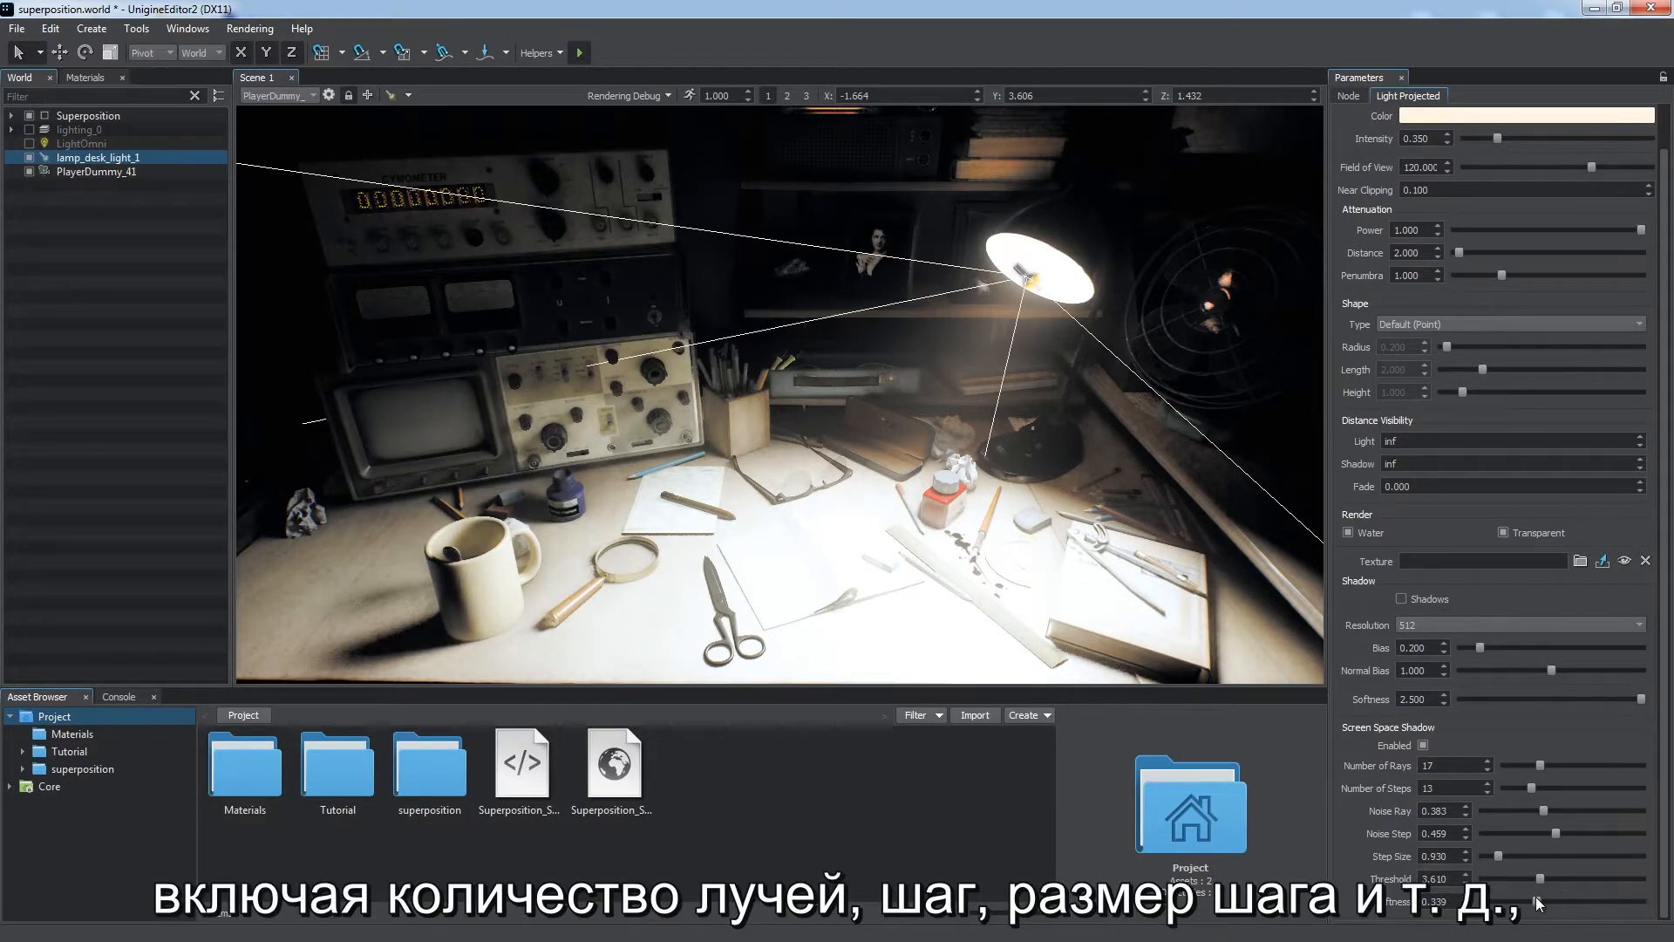
drag(1526, 787, 1516, 788)
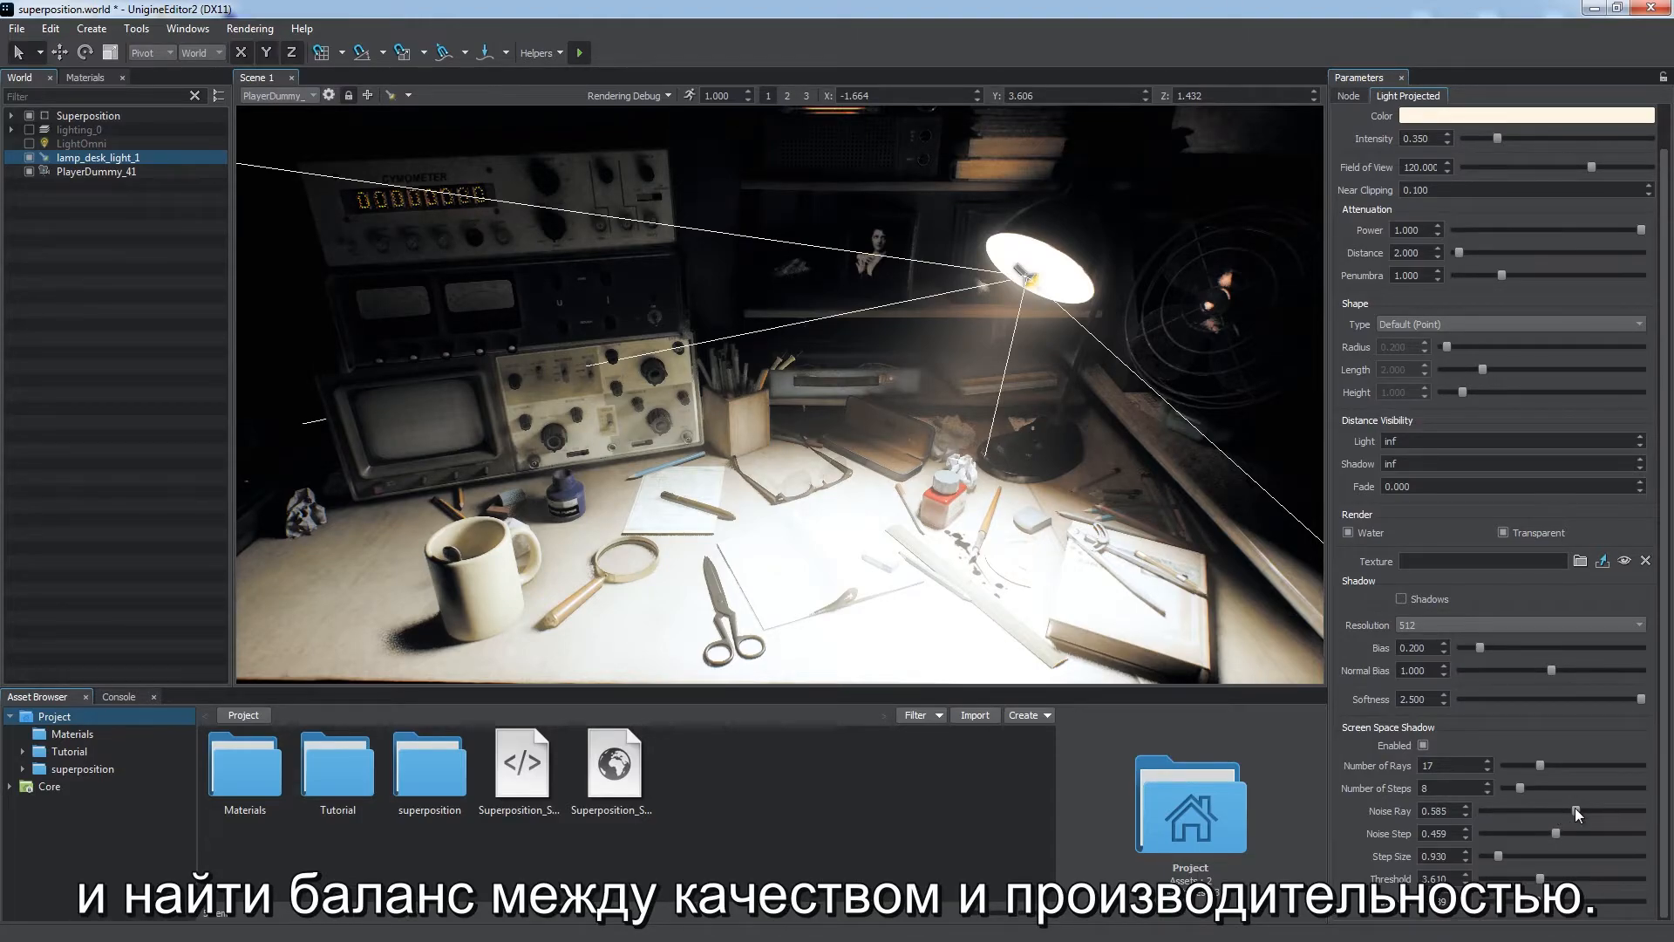
Show the desk lamp light with only regular shadows, and re-enable screen space shadows to combine both types
click(1423, 746)
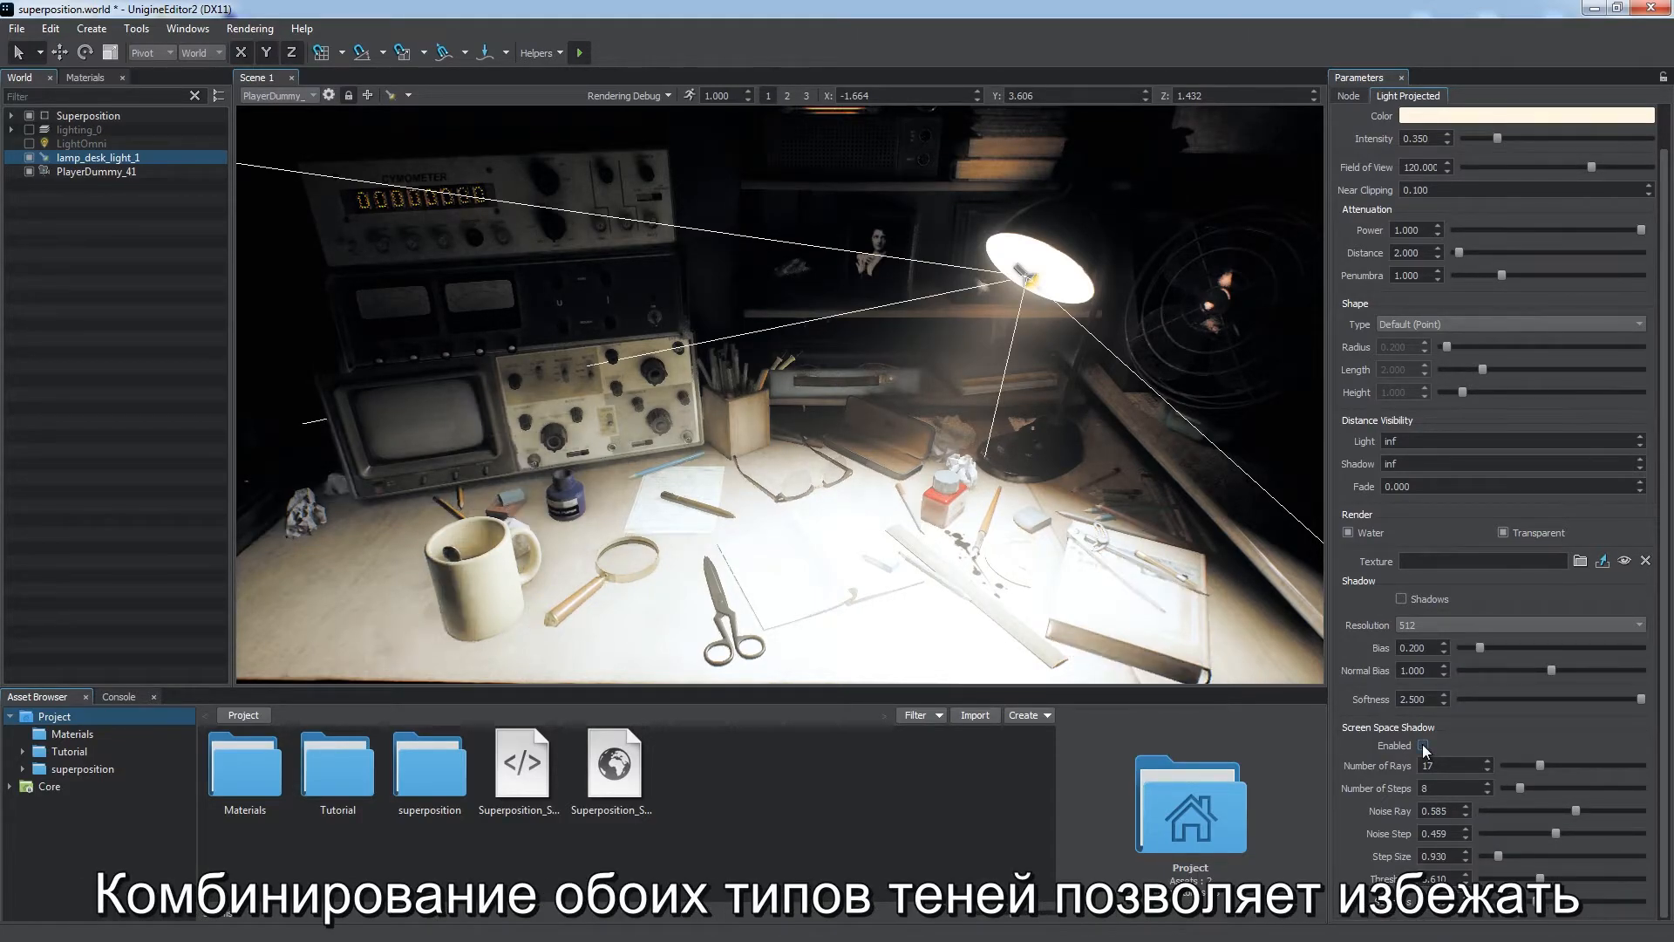
click(1401, 598)
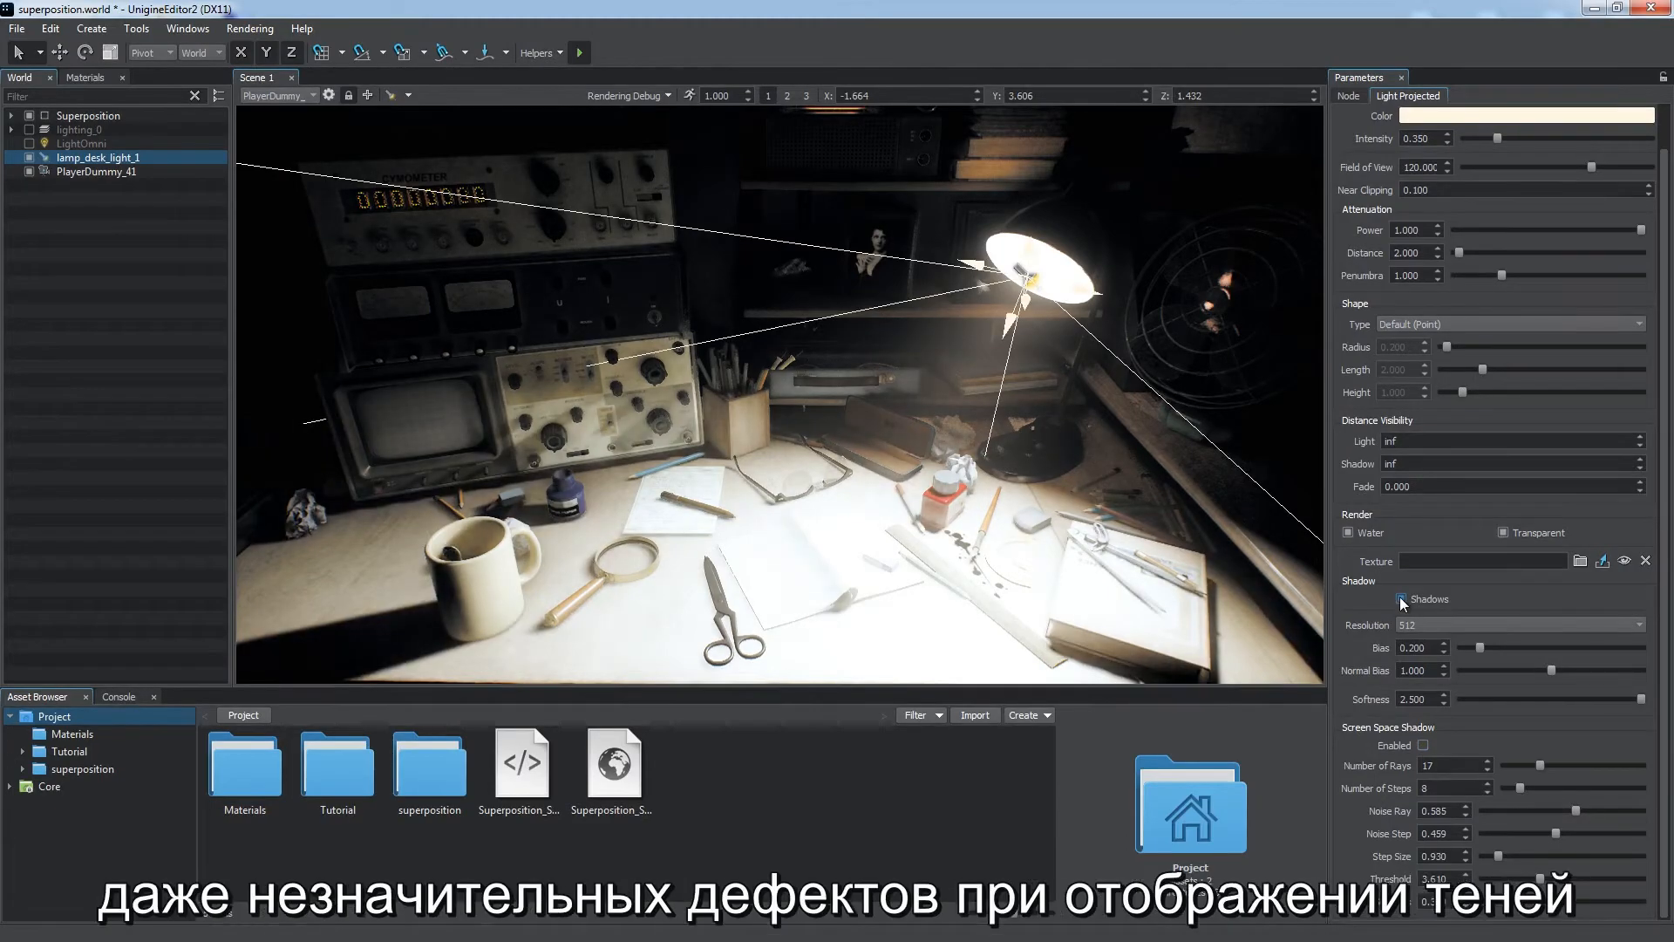
click(1423, 746)
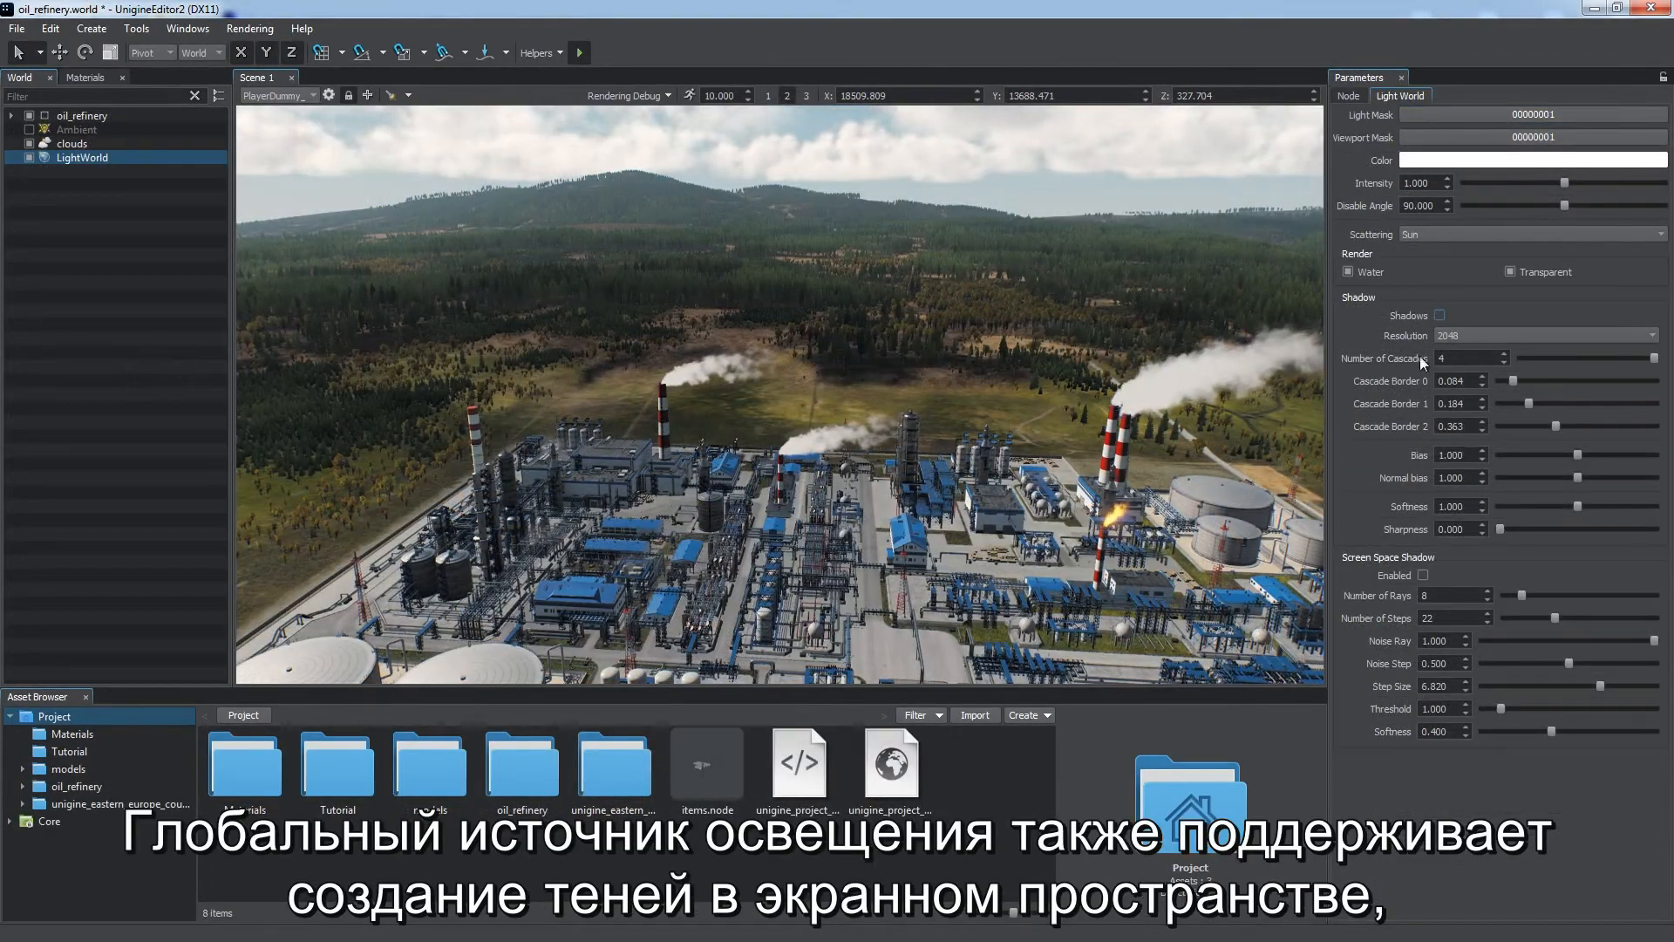
In the oil refinery scene, toggle the world light's screen space shadows to compare, keep them enabled and turn on its regular shadows
click(1423, 576)
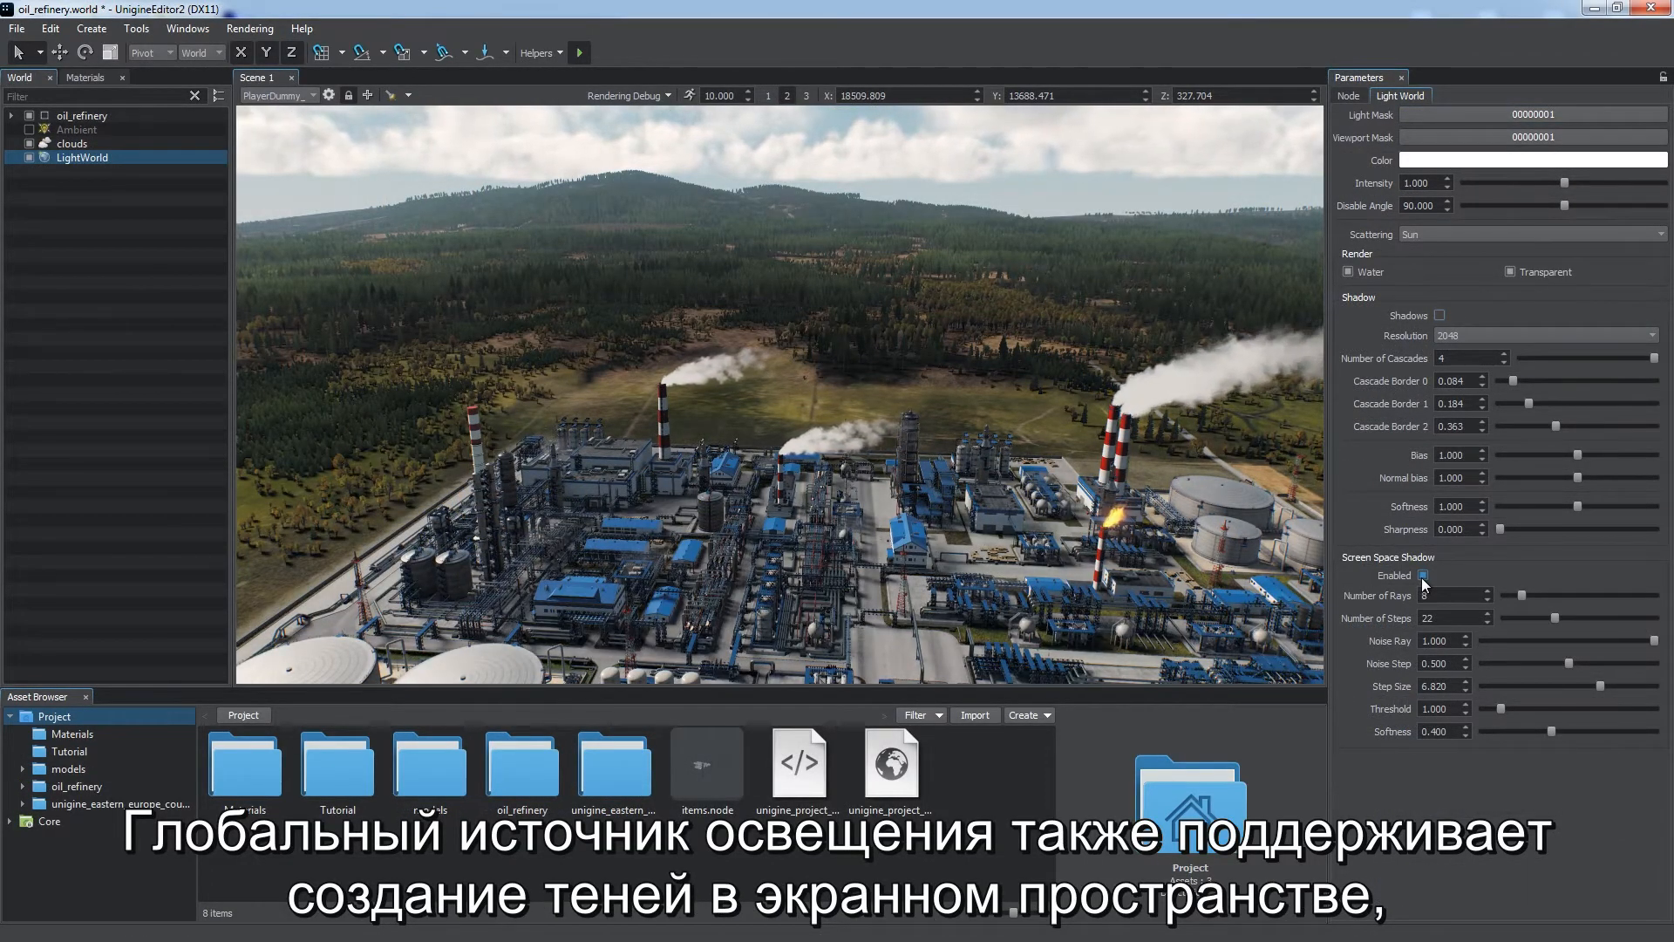
click(1424, 575)
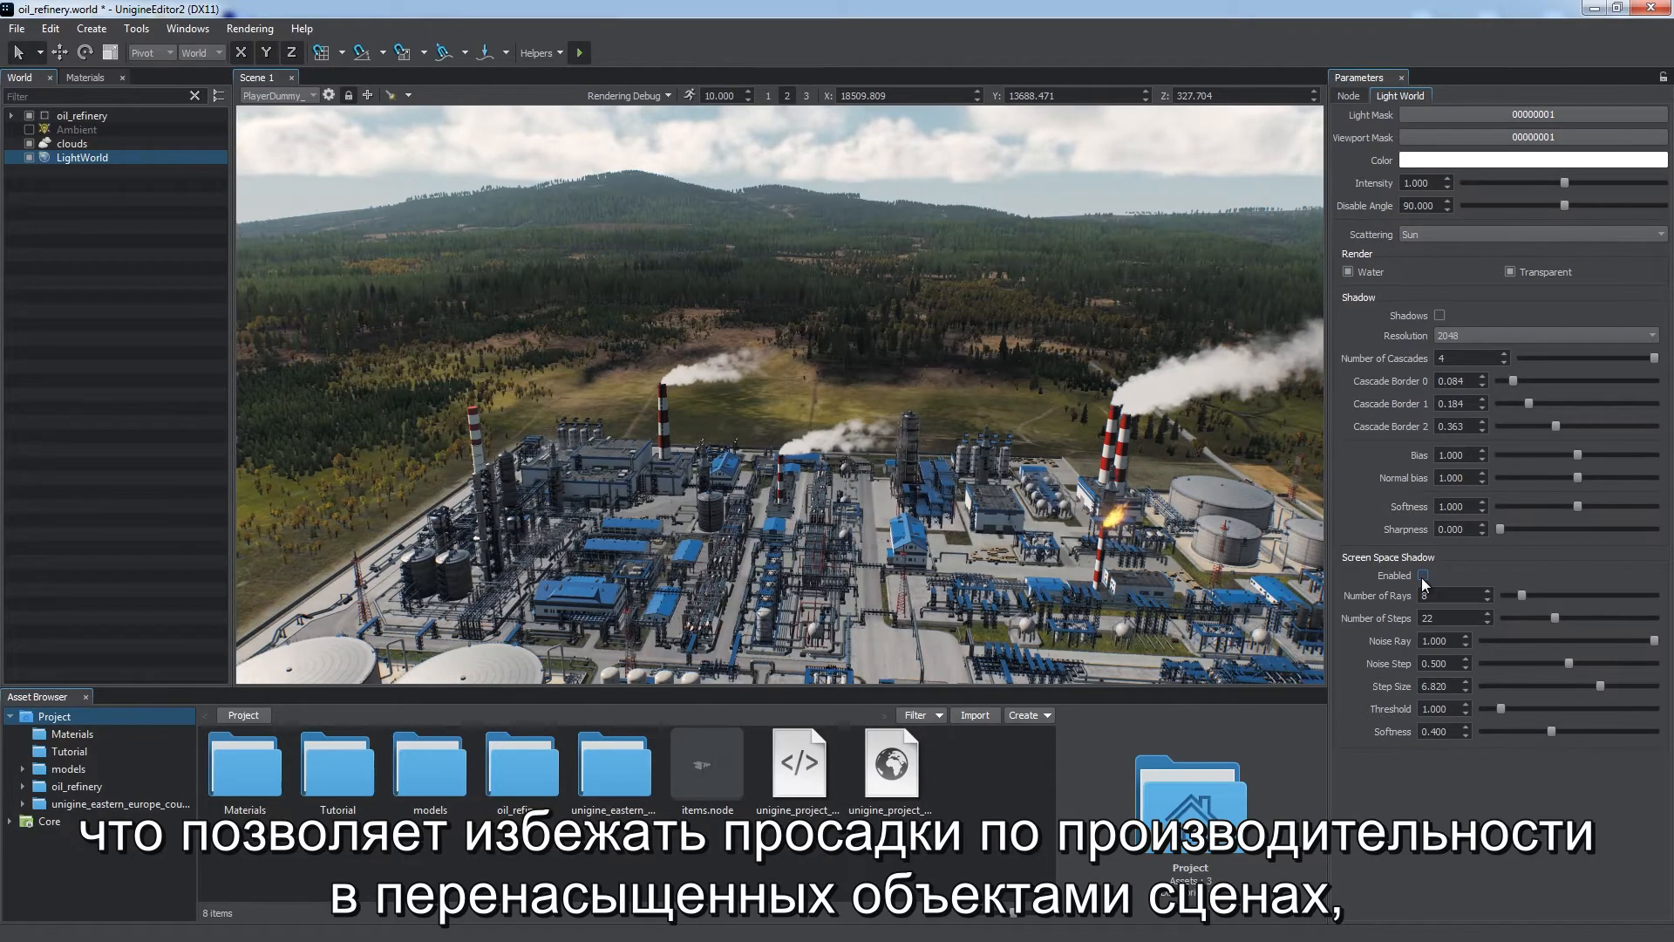
click(1439, 315)
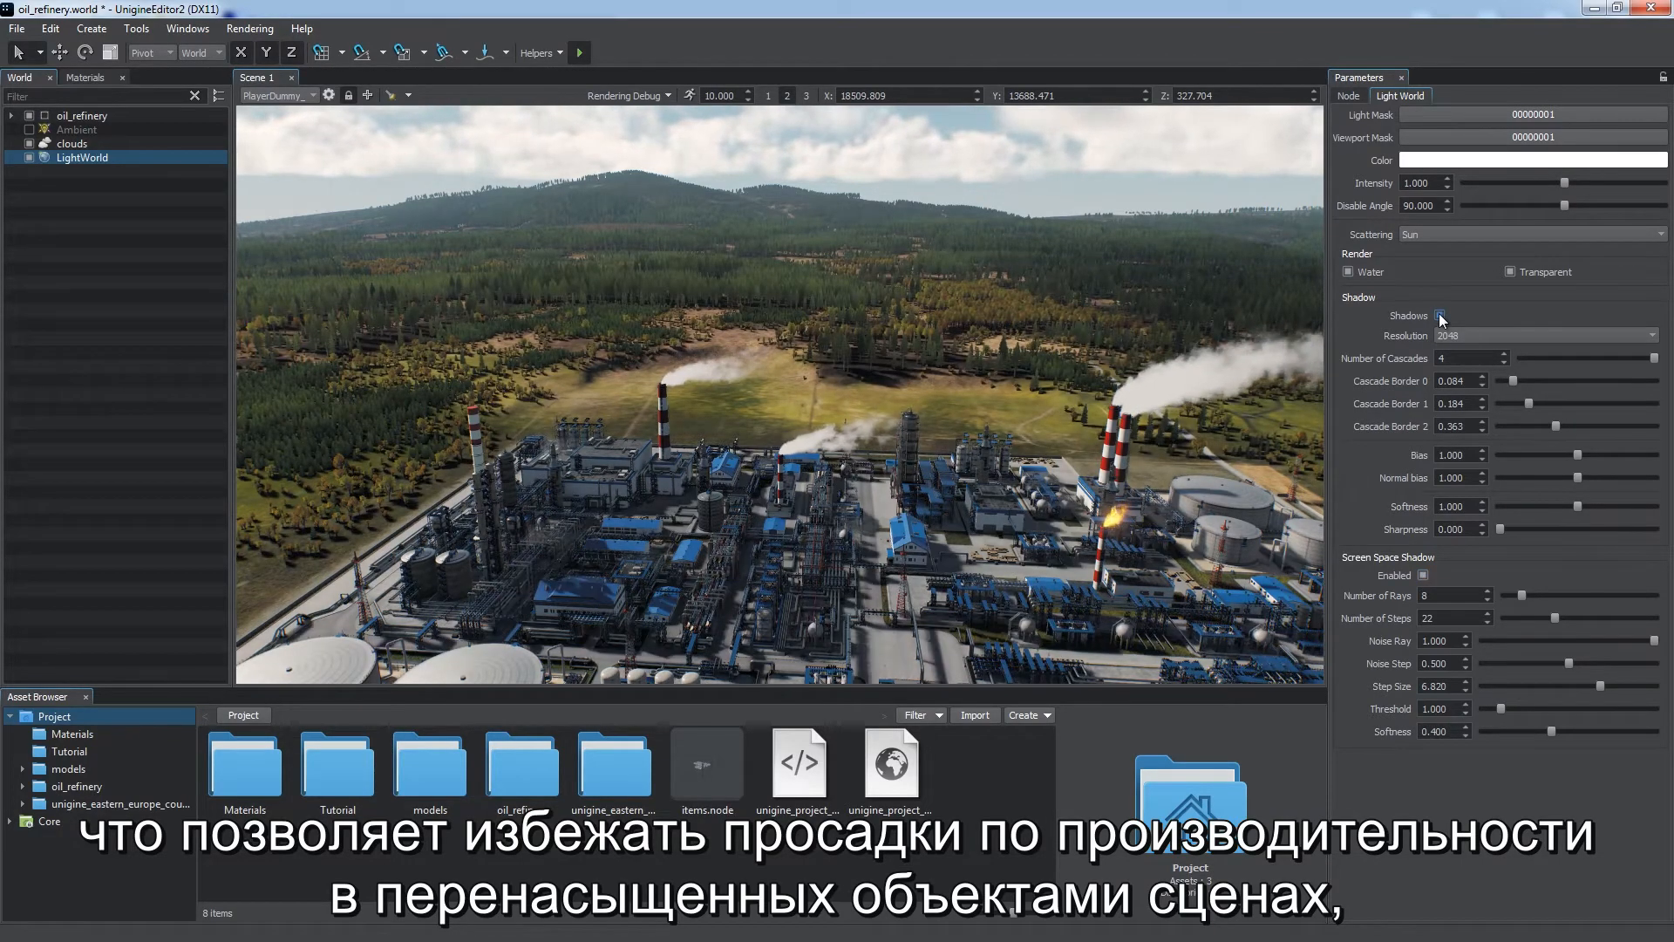